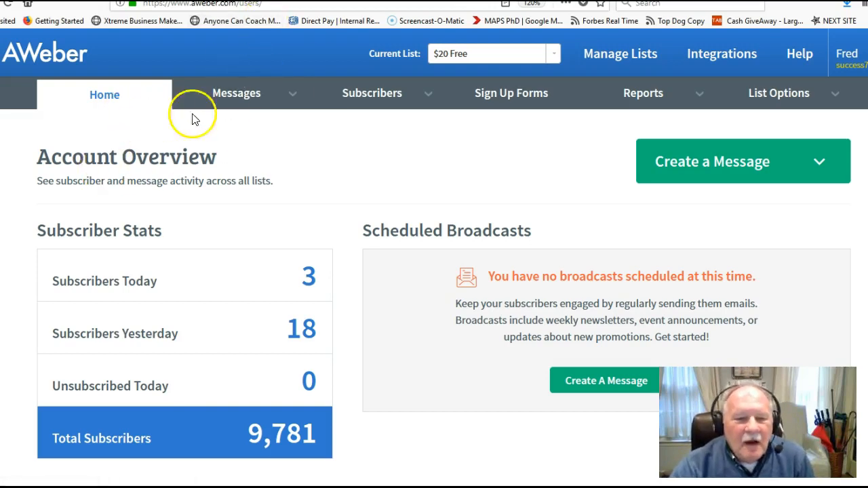
Open the $20Free#2 sign-up form from the Sign Up Forms list for editing
{"action": "left_click", "coordinate": [368, 92]}
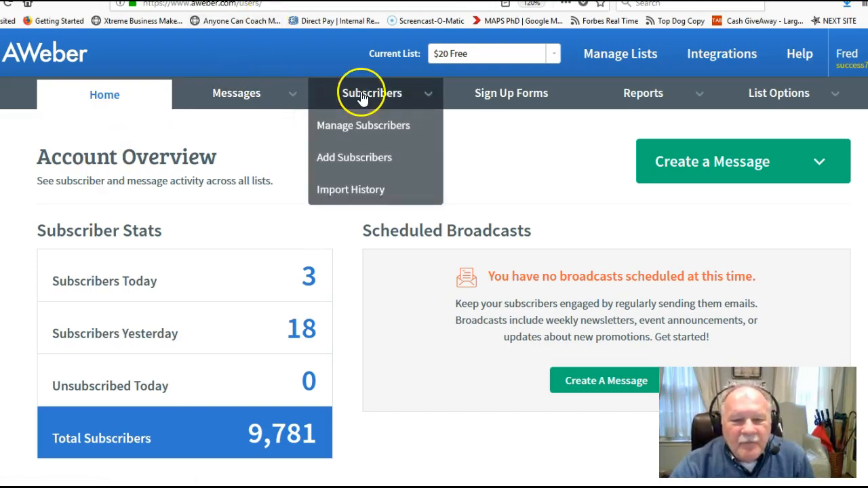
{"action": "left_click", "coordinate": [151, 65]}
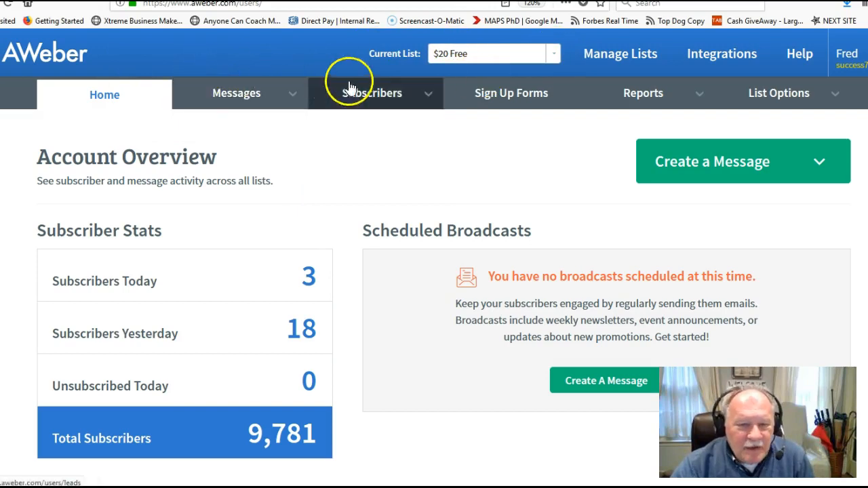
{"action": "left_click", "coordinate": [513, 98]}
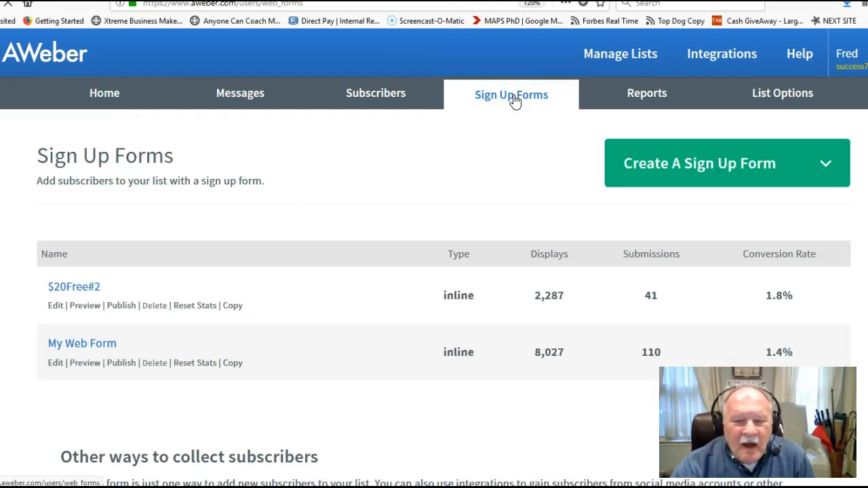
{"action": "left_click", "coordinate": [507, 103]}
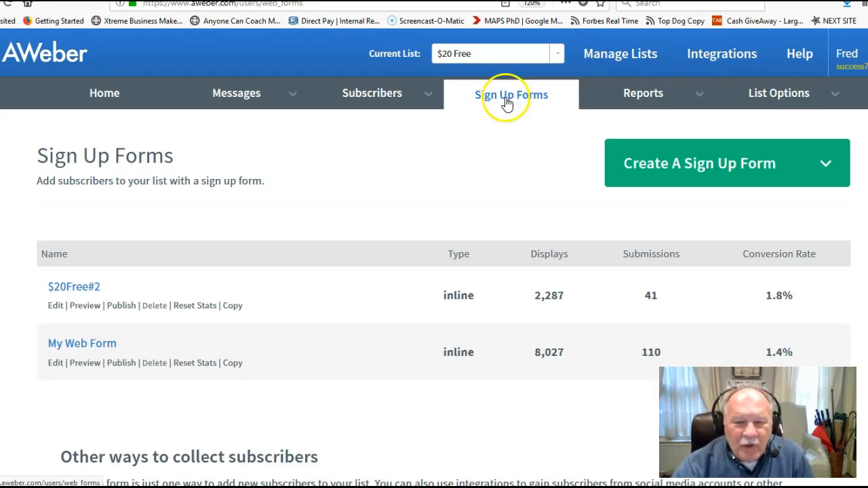
{"action": "left_click", "coordinate": [69, 292]}
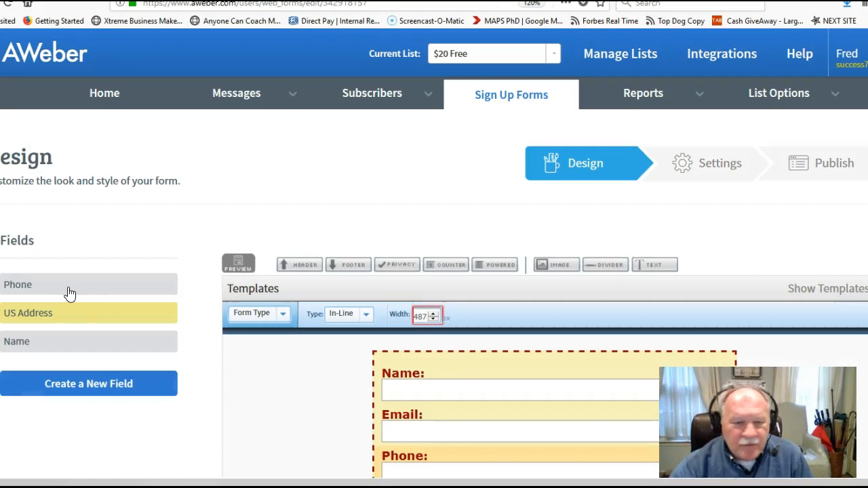
{"action": "left_click", "coordinate": [173, 241]}
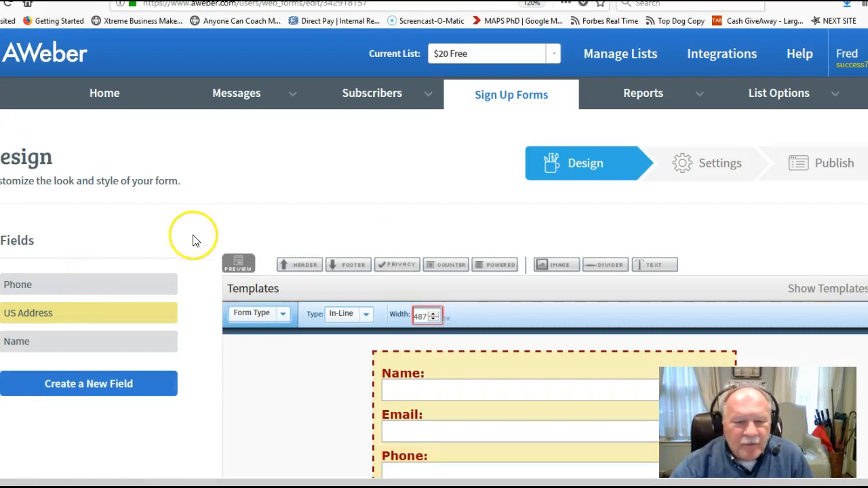
Switch the form designer's formatting options from Form Type to Body
{"action": "scroll", "coordinate": [525, 170], "scroll_direction": "down", "scroll_amount": 2}
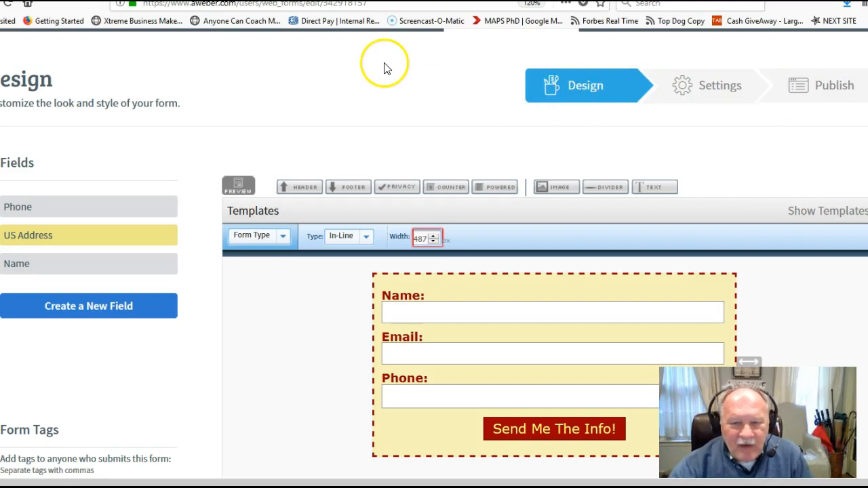
{"action": "scroll", "coordinate": [384, 68], "scroll_direction": "down", "scroll_amount": 2}
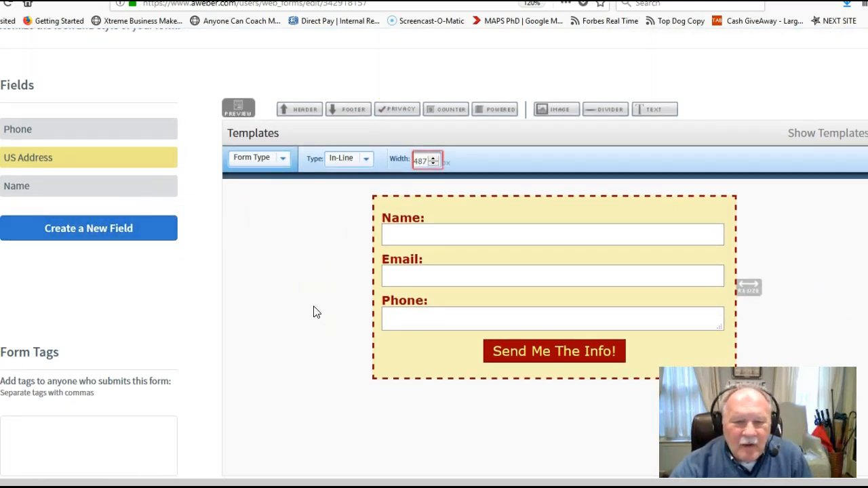
{"action": "scroll", "coordinate": [313, 312], "scroll_direction": "up", "scroll_amount": 2}
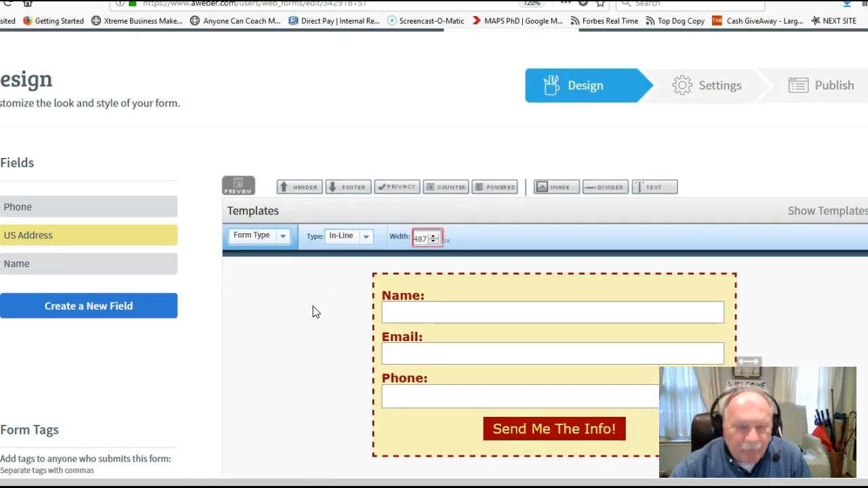
{"action": "scroll", "coordinate": [313, 311], "scroll_direction": "down", "scroll_amount": 2}
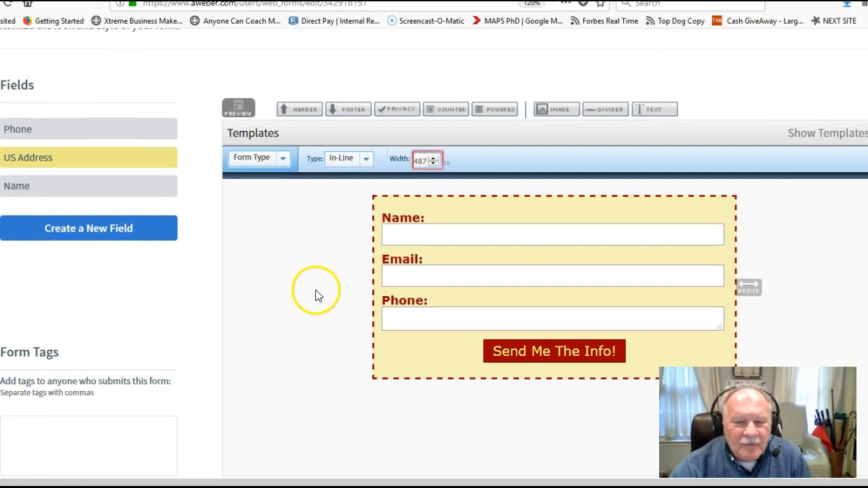
{"action": "left_click", "coordinate": [283, 163]}
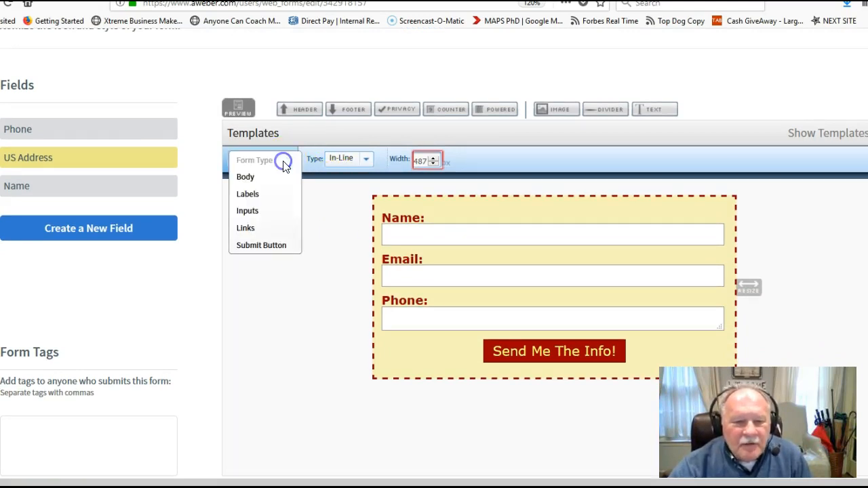
{"action": "left_click", "coordinate": [246, 178]}
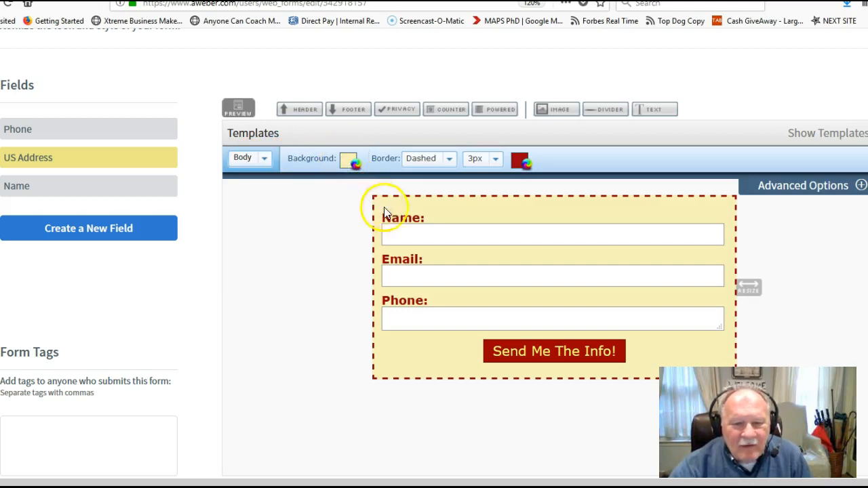
Try red and green background colours on the form body and cancel the colour change
{"action": "left_click", "coordinate": [351, 163]}
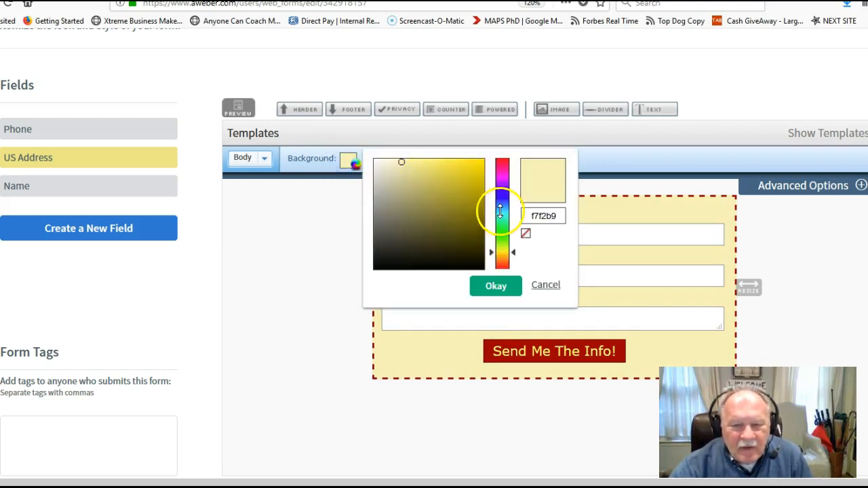
{"action": "left_click", "coordinate": [502, 162]}
{"action": "left_click", "coordinate": [463, 166]}
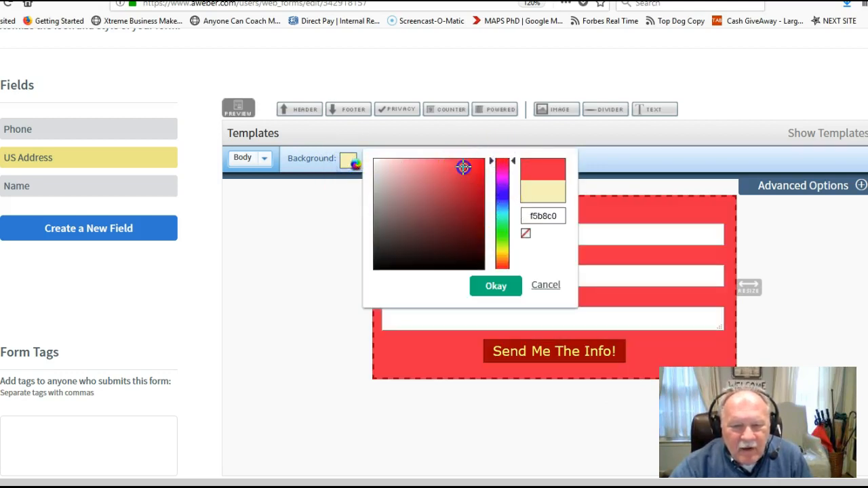
{"action": "left_click_drag", "start_coordinate": [468, 207], "coordinate": [478, 161]}
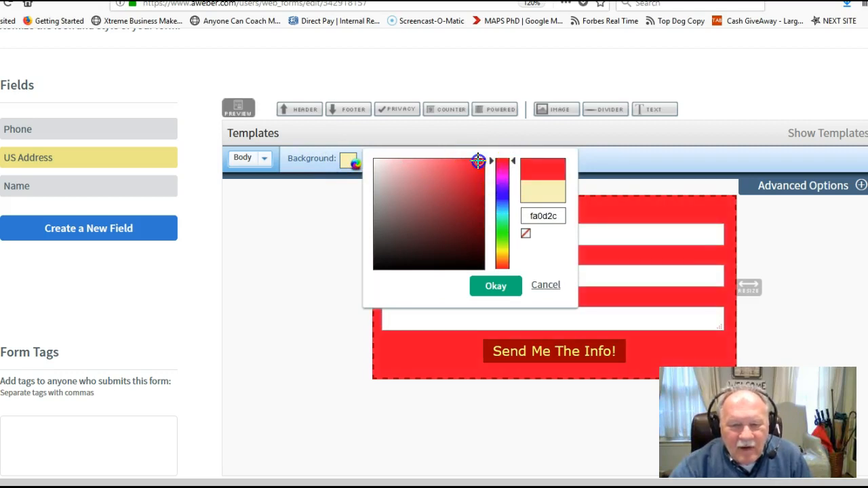
{"action": "left_click", "coordinate": [501, 233]}
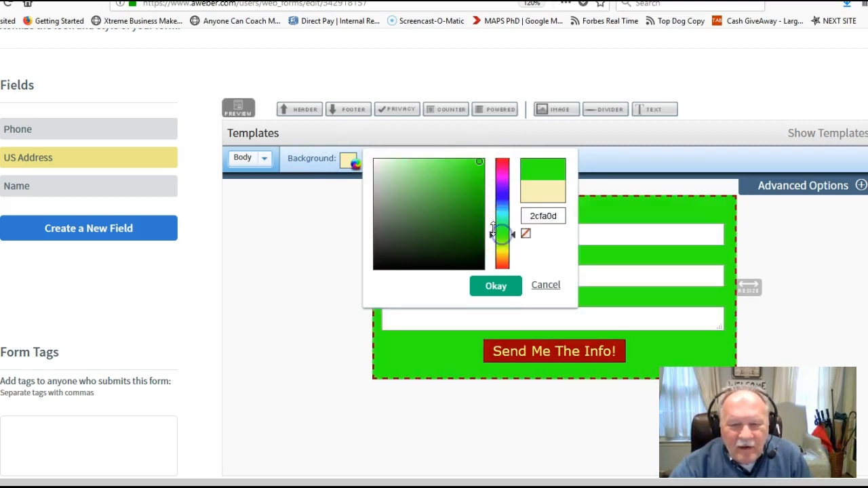
{"action": "left_click", "coordinate": [547, 285]}
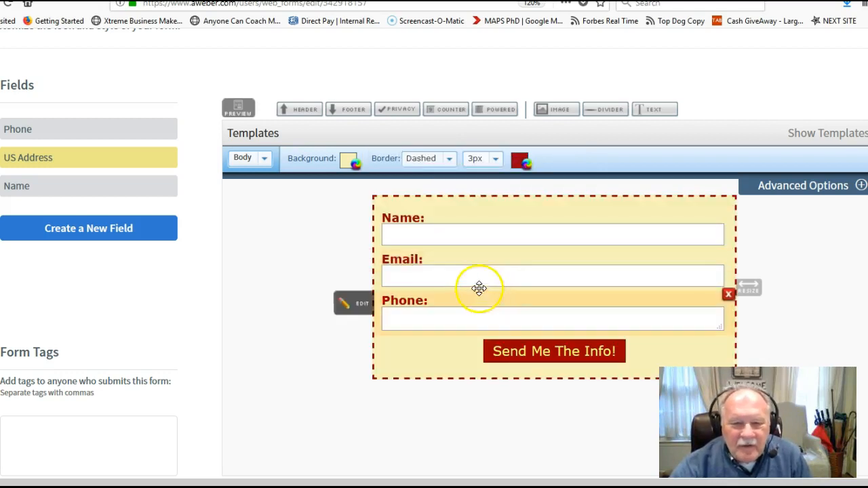
Try the form body's border style as None and restore the Dashed style
{"action": "left_click", "coordinate": [436, 162]}
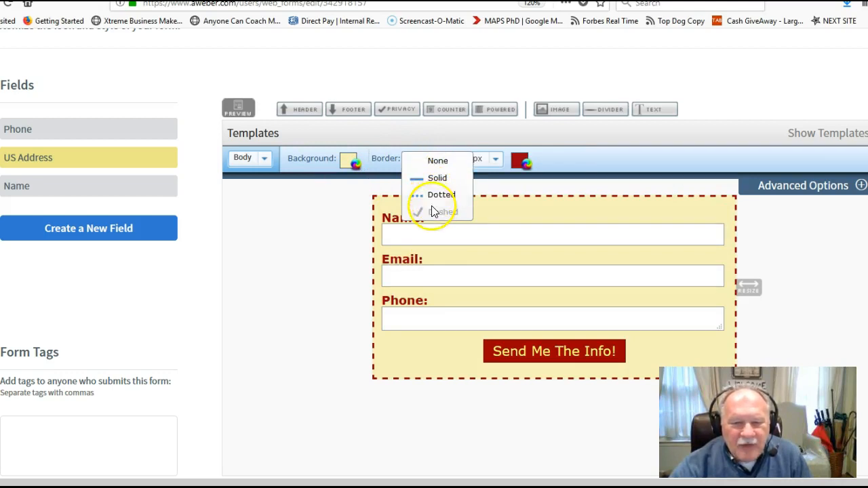
{"action": "left_click", "coordinate": [437, 163]}
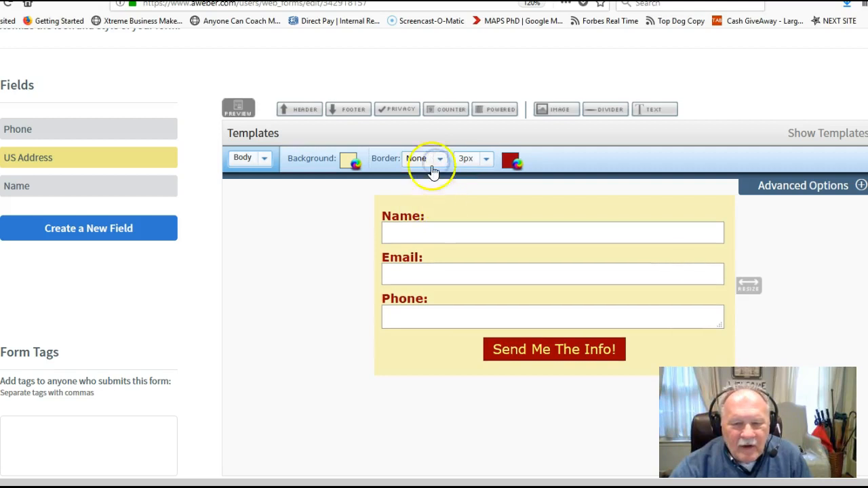
{"action": "left_click", "coordinate": [442, 160]}
{"action": "left_click", "coordinate": [432, 210]}
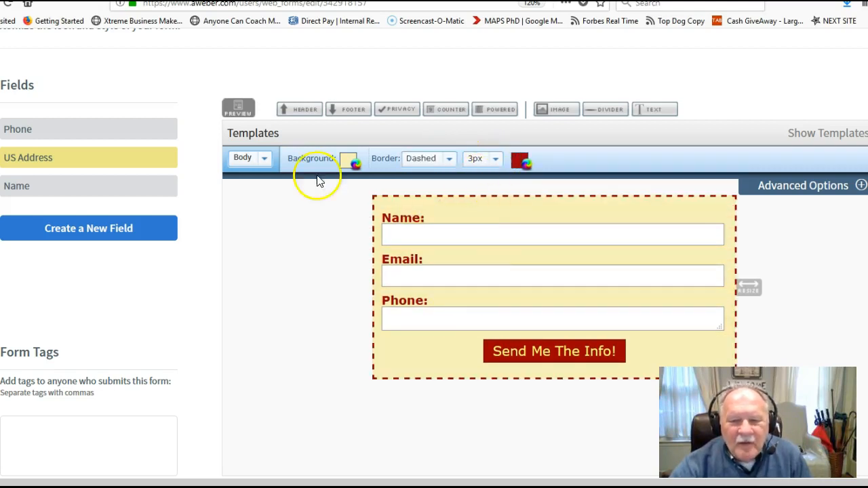
Set the form body's border width to 4px, keeping its existing border colour
{"action": "left_click", "coordinate": [495, 158]}
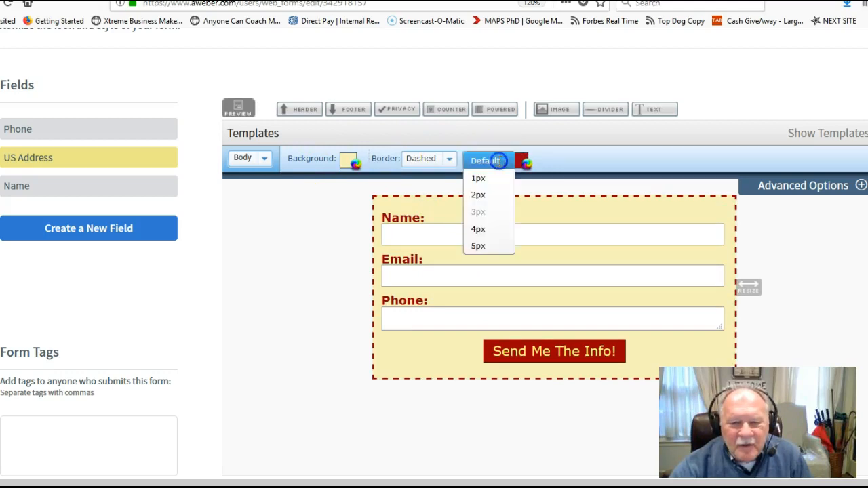
{"action": "left_click", "coordinate": [498, 162]}
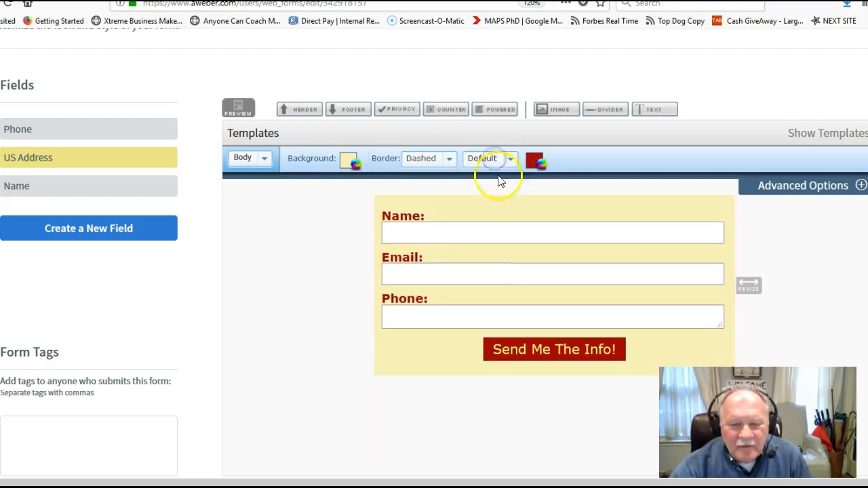
{"action": "left_click", "coordinate": [508, 160]}
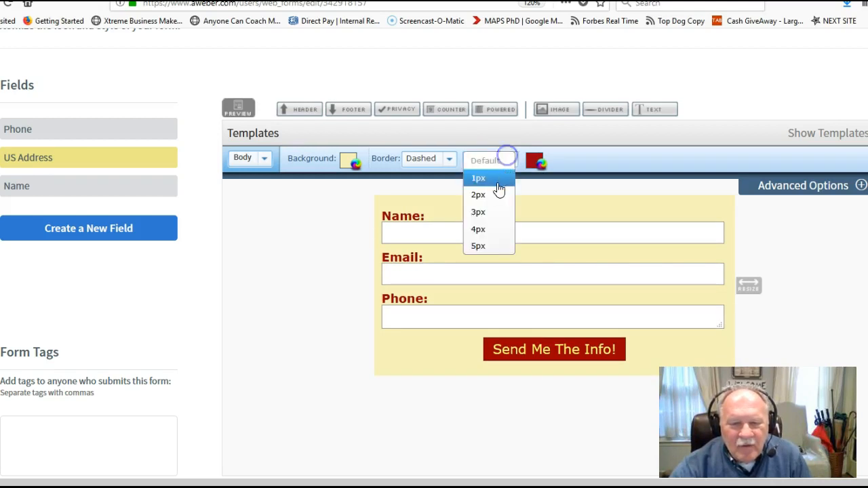
{"action": "left_click", "coordinate": [478, 228]}
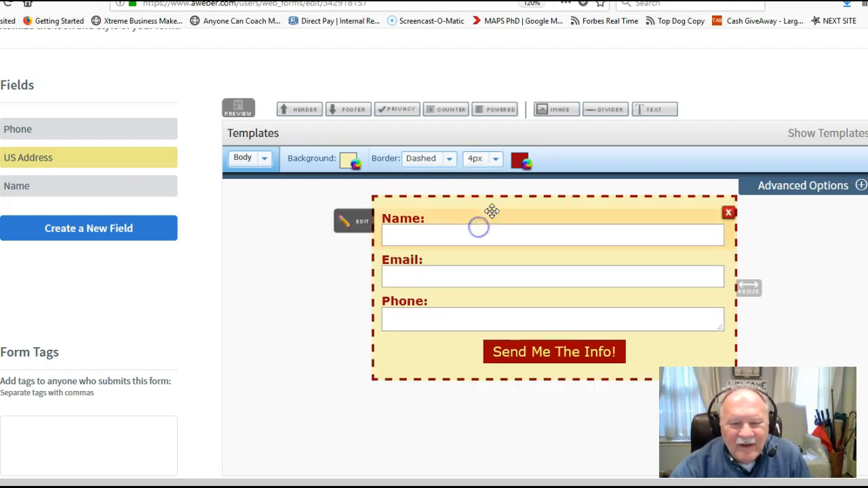
{"action": "left_click", "coordinate": [517, 162]}
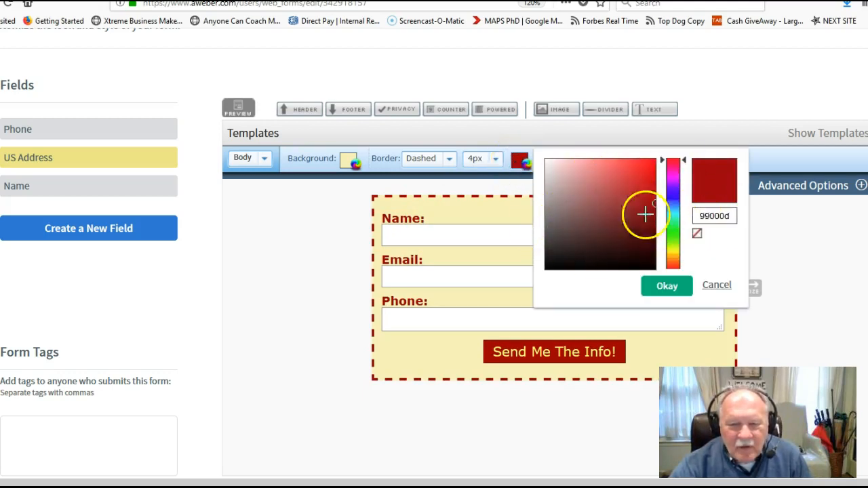
{"action": "left_click", "coordinate": [710, 286]}
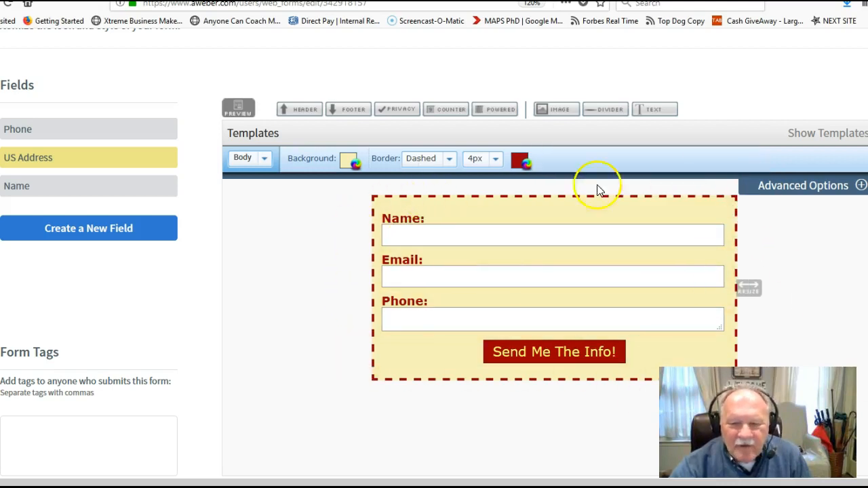
Format the form's labels in the Tahoma font at 18px
{"action": "left_click", "coordinate": [265, 161]}
{"action": "left_click", "coordinate": [244, 194]}
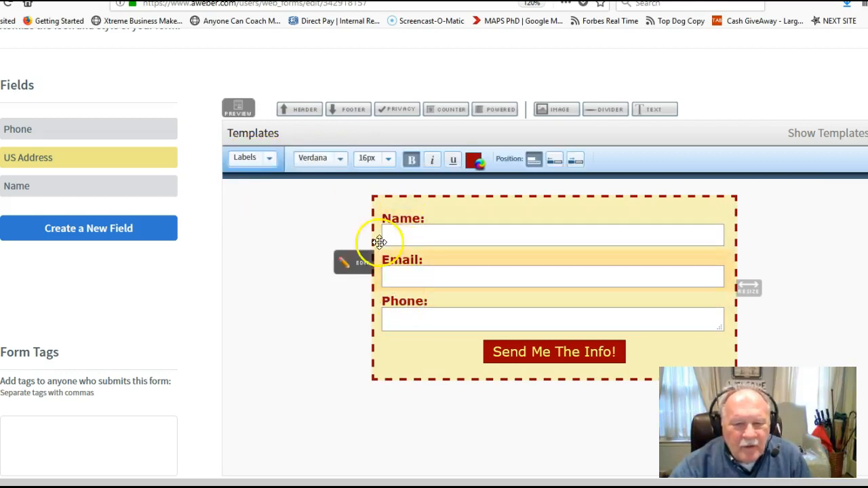
{"action": "left_click", "coordinate": [341, 162]}
{"action": "left_click", "coordinate": [323, 253]}
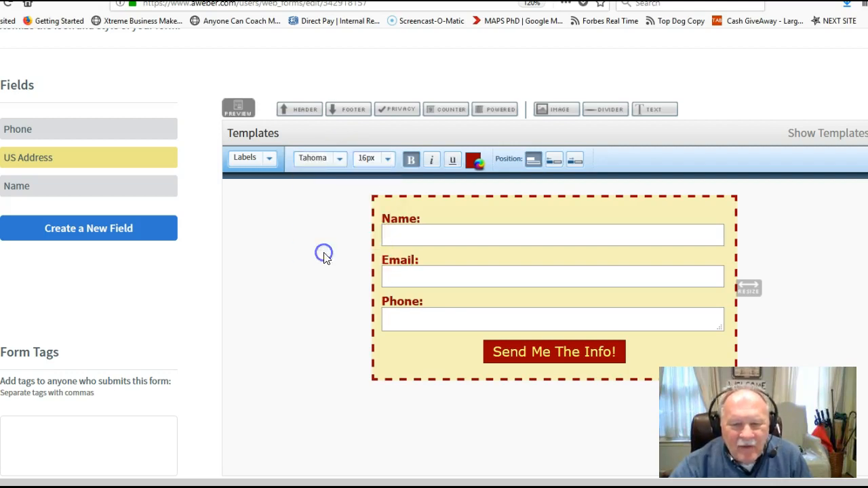
{"action": "left_click", "coordinate": [384, 159]}
{"action": "left_click", "coordinate": [368, 303]}
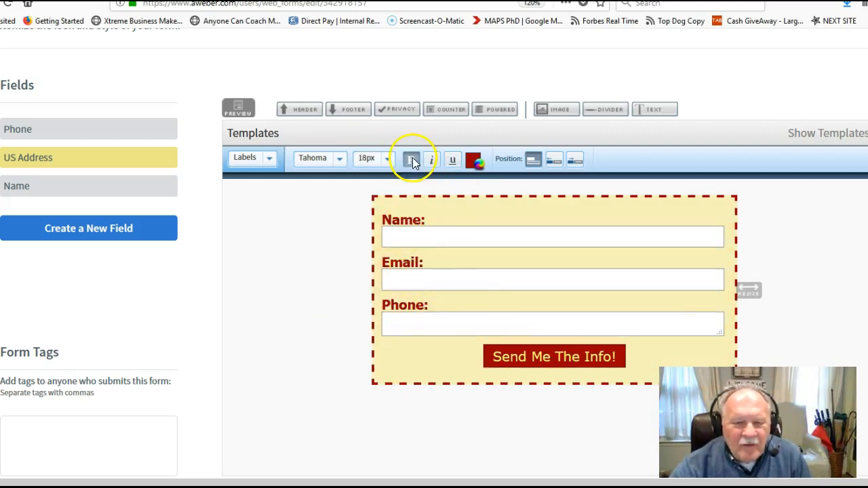
Try italic, underlined labels and both positions beside the input fields, restoring upright labels without underline above the fields
{"action": "left_click", "coordinate": [433, 158]}
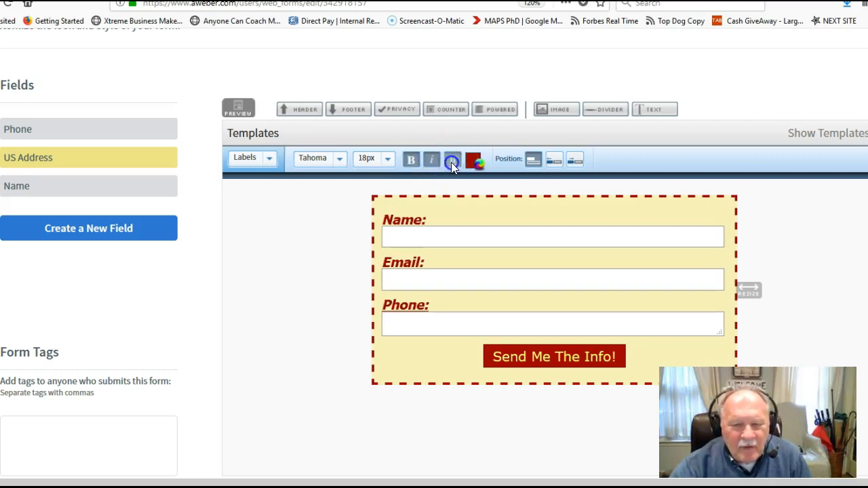
{"action": "left_click", "coordinate": [431, 161]}
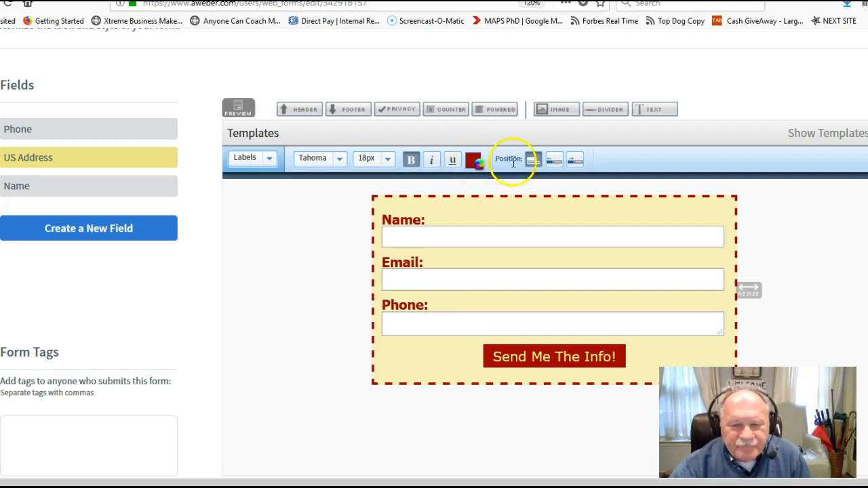
{"action": "left_click", "coordinate": [553, 162]}
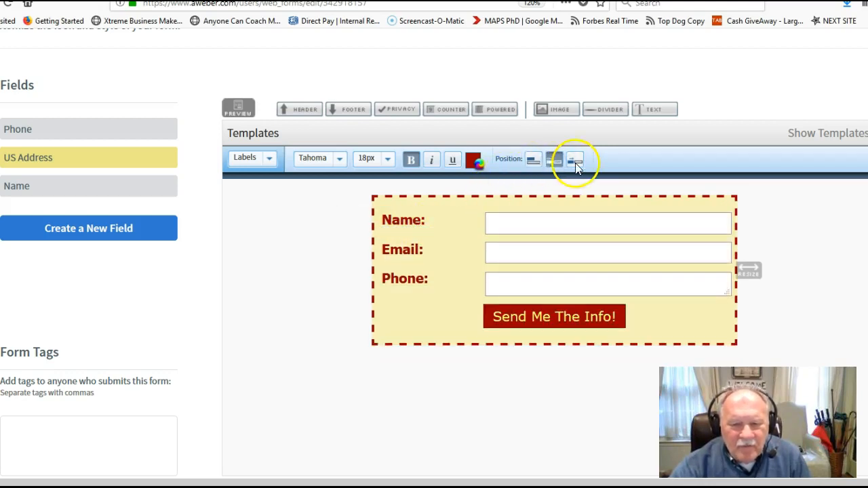
{"action": "left_click", "coordinate": [575, 161]}
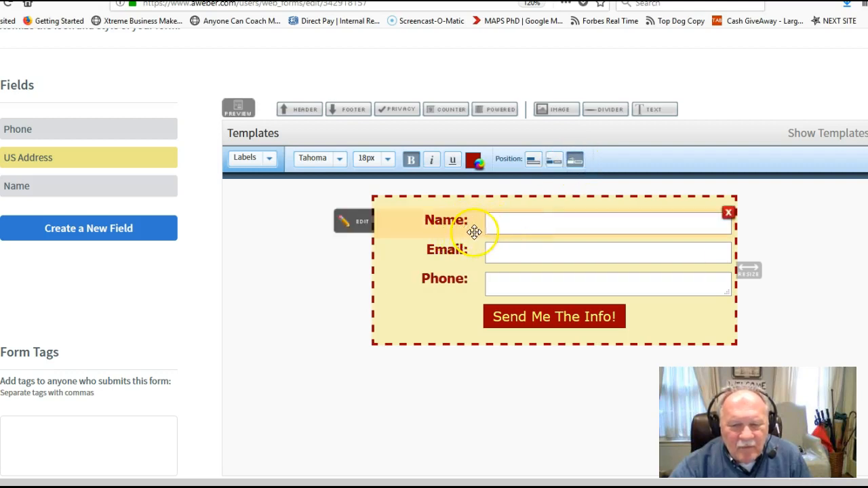
{"action": "left_click", "coordinate": [528, 161]}
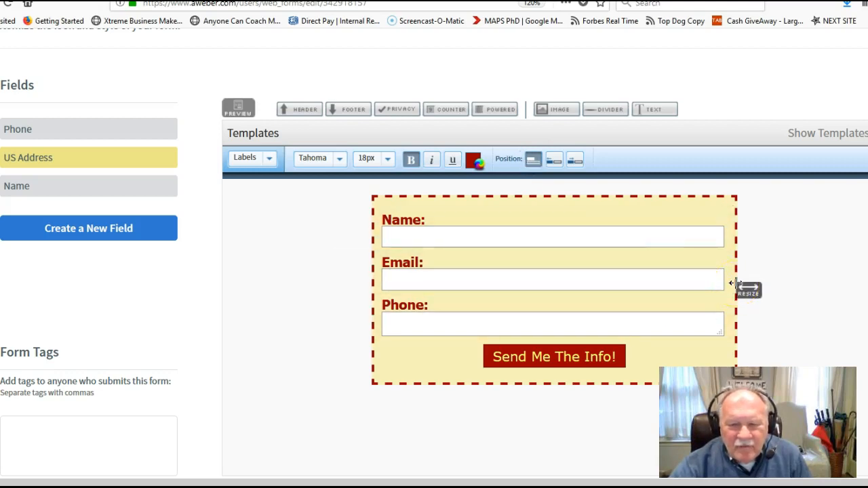
Resize the form to make it slightly narrower
{"action": "mouse_move", "coordinate": [734, 283]}
{"action": "left_mouse_down"}
{"action": "mouse_move", "coordinate": [756, 280]}
{"action": "mouse_move", "coordinate": [698, 273]}
{"action": "mouse_move", "coordinate": [744, 277]}
{"action": "mouse_move", "coordinate": [734, 278]}
{"action": "left_mouse_up"}
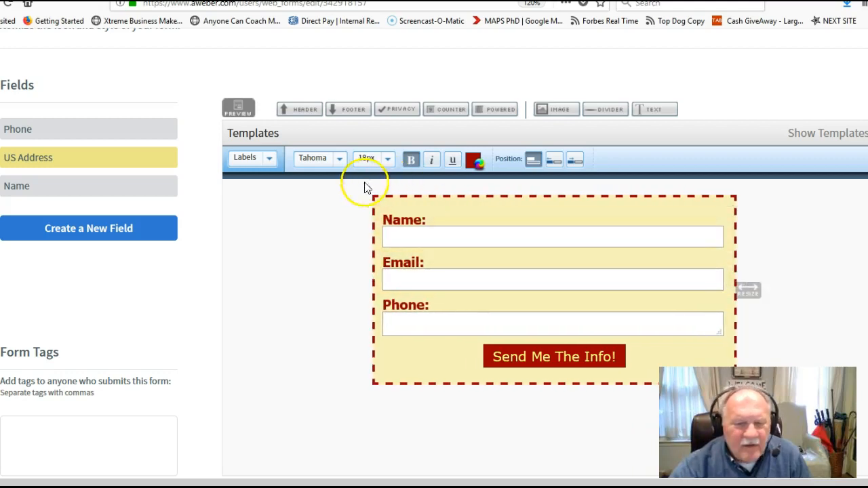
Examine the formatting options for the form's inputs, including the Name field's settings and the text colour choices
{"action": "left_click", "coordinate": [264, 157]}
{"action": "left_click", "coordinate": [249, 211]}
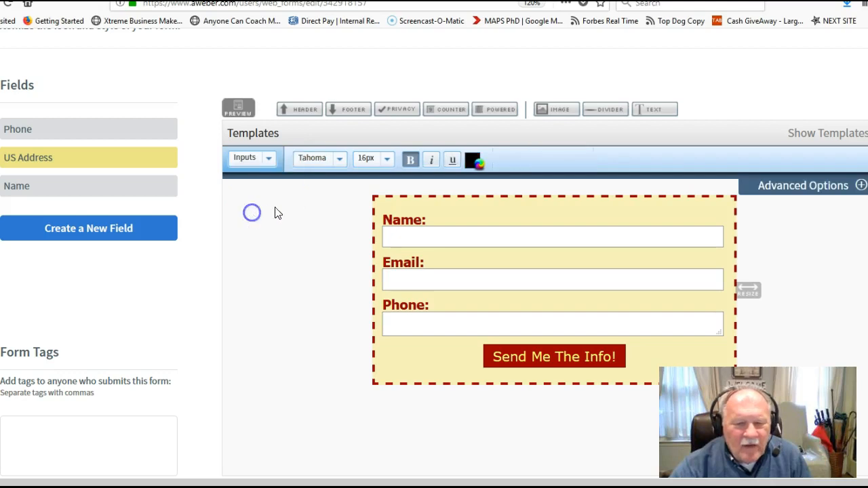
{"action": "left_click", "coordinate": [412, 237]}
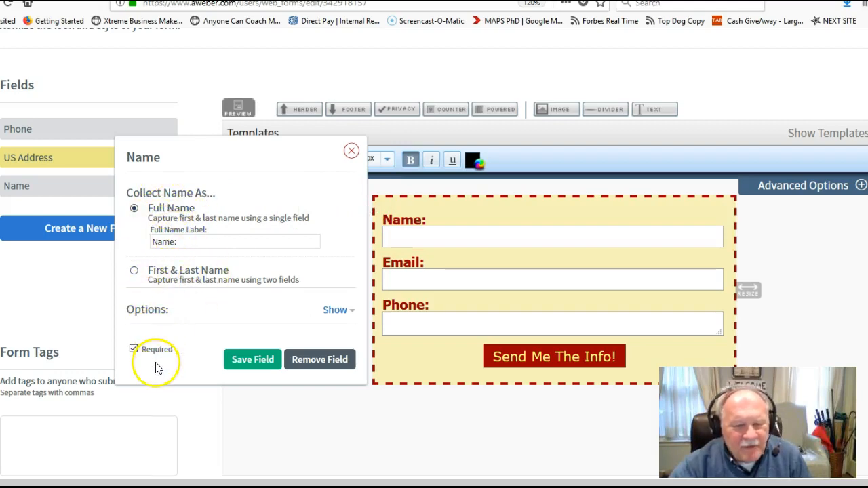
{"action": "left_click", "coordinate": [351, 150]}
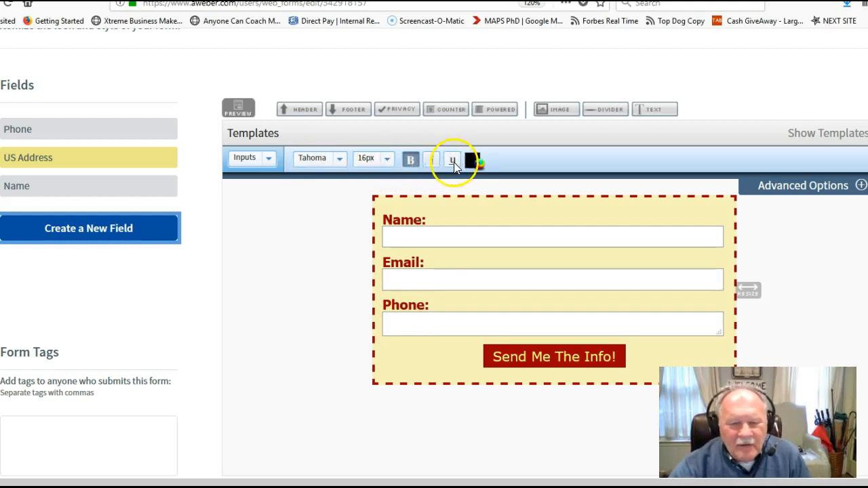
{"action": "left_click", "coordinate": [473, 161]}
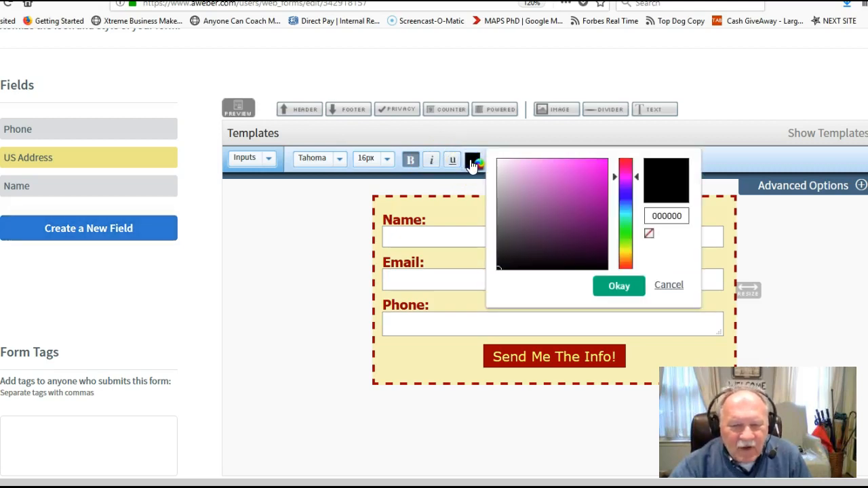
{"action": "left_click", "coordinate": [473, 162]}
{"action": "left_click", "coordinate": [410, 161]}
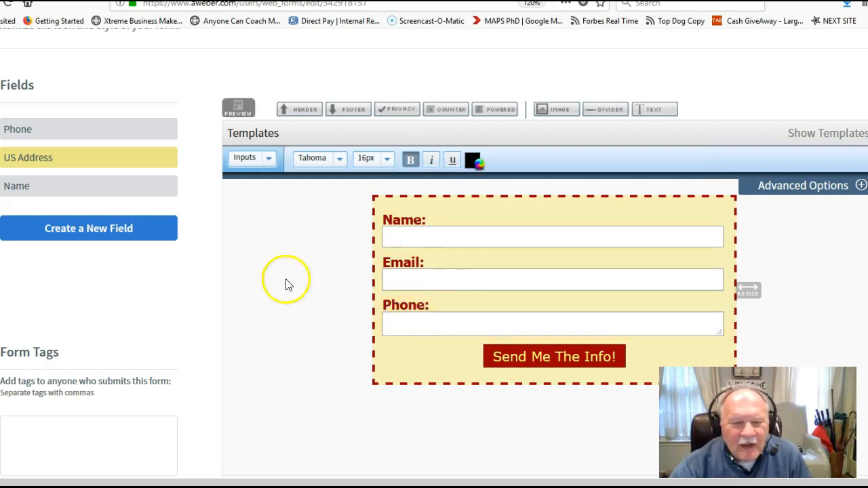
Bring up the submit button's formatting options and look at its text setting, leaving the wording as is
{"action": "left_click", "coordinate": [270, 161]}
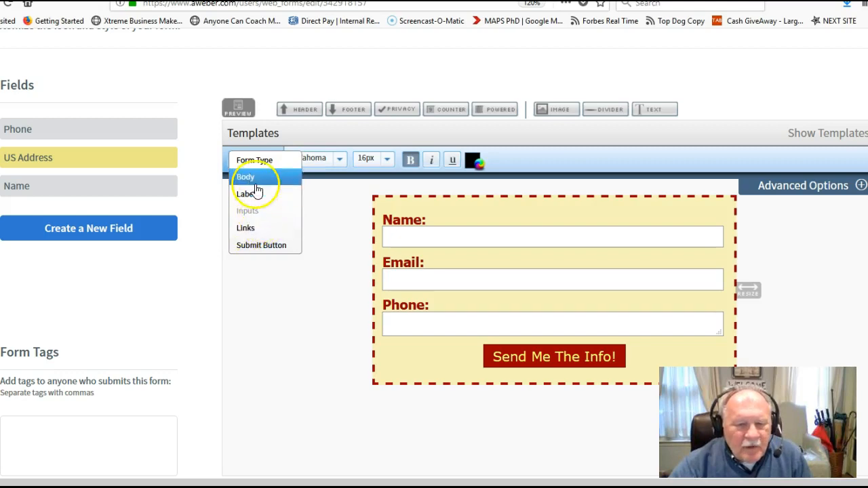
{"action": "left_click", "coordinate": [257, 246]}
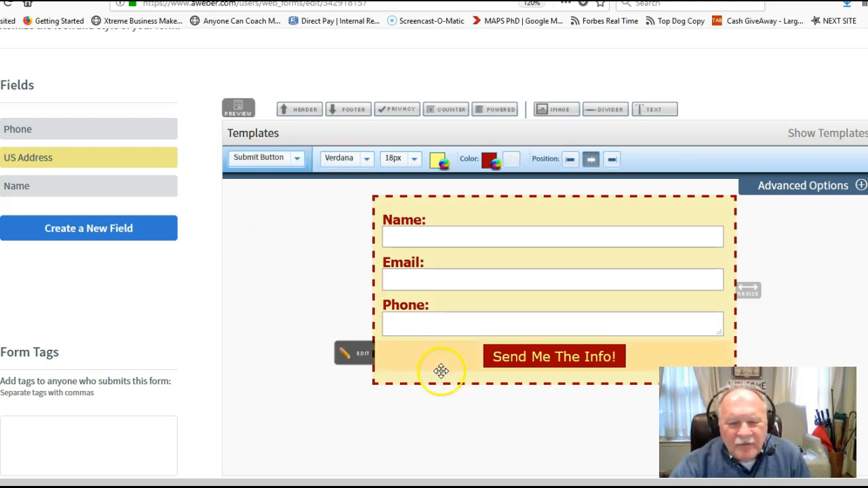
{"action": "left_click", "coordinate": [526, 358]}
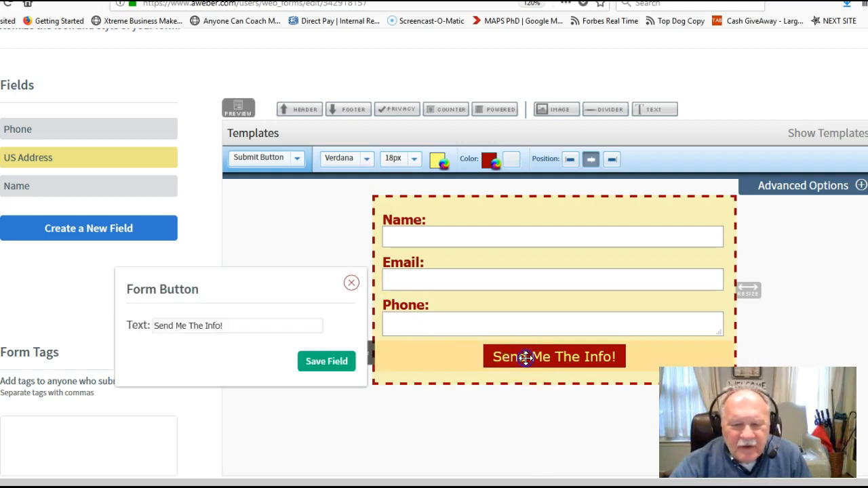
{"action": "left_click_drag", "start_coordinate": [222, 324], "coordinate": [141, 324]}
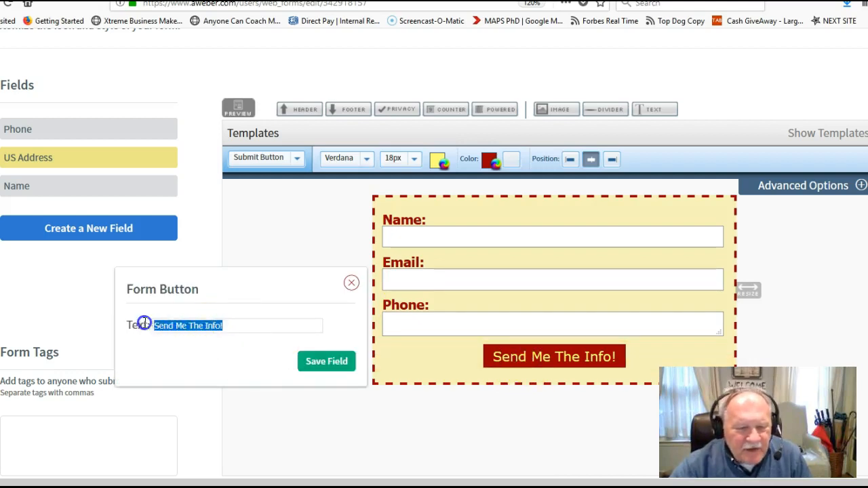
{"action": "left_click", "coordinate": [350, 286]}
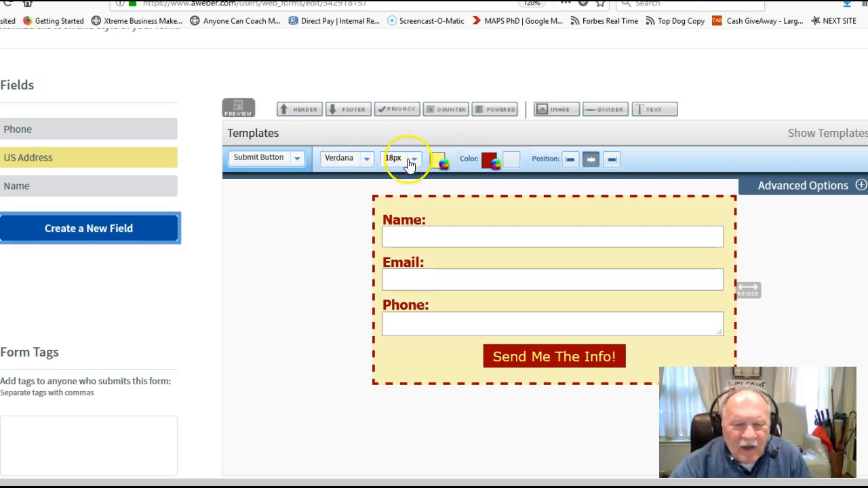
Try the Tahoma font on the submit button, then restore Verdana
{"action": "left_click", "coordinate": [350, 165]}
{"action": "left_click", "coordinate": [346, 251]}
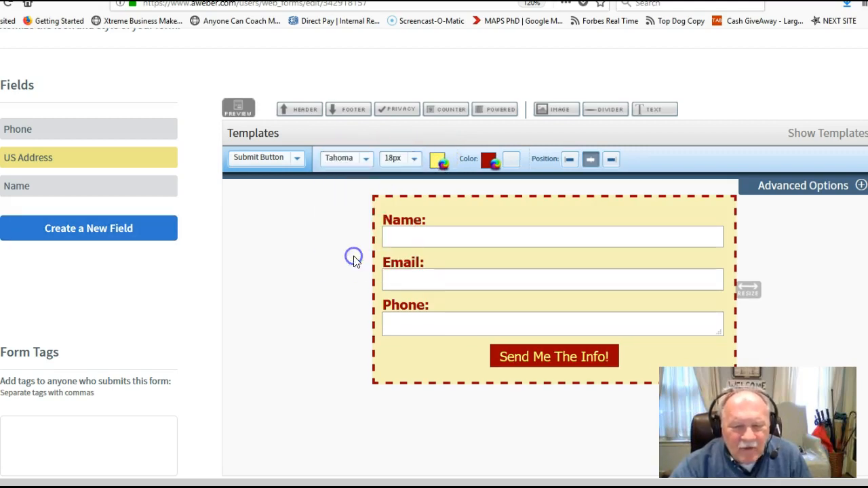
{"action": "left_click", "coordinate": [346, 158]}
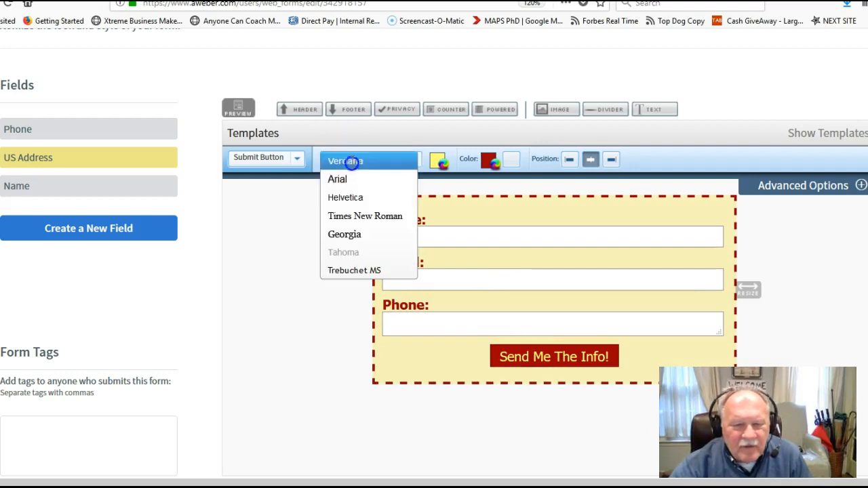
{"action": "scroll", "coordinate": [342, 249], "scroll_direction": "down", "scroll_amount": 4}
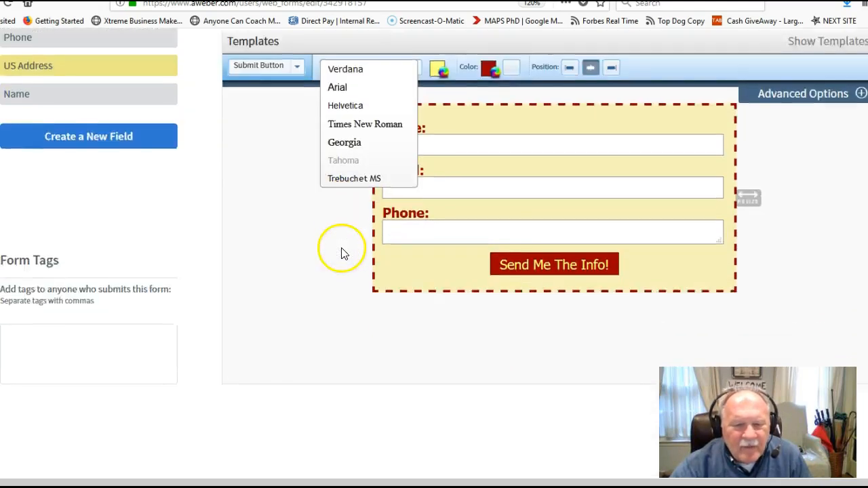
{"action": "scroll", "coordinate": [350, 107], "scroll_direction": "up", "scroll_amount": 4}
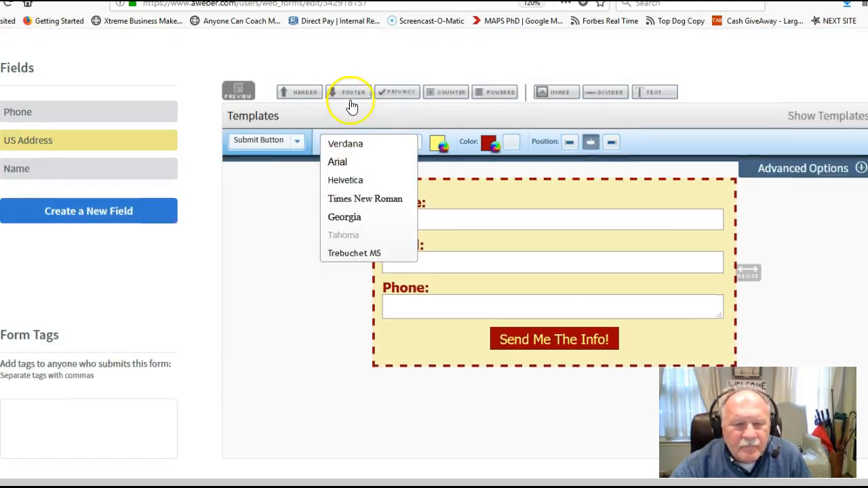
{"action": "left_click", "coordinate": [348, 163]}
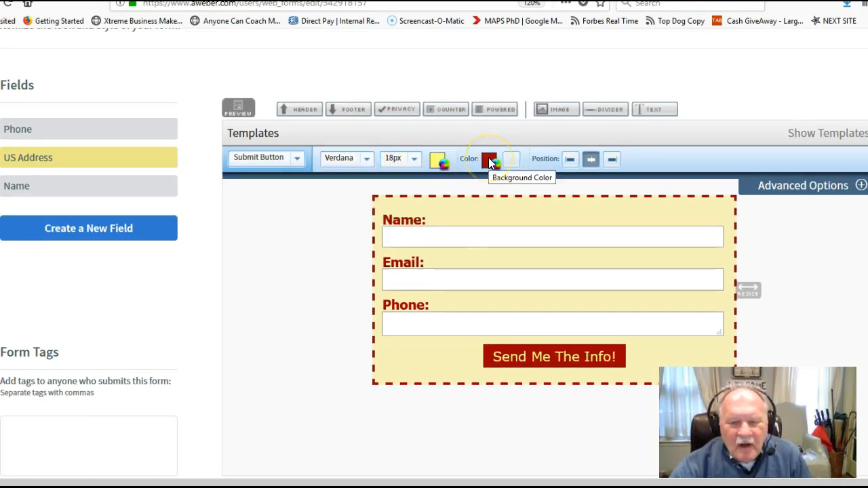
Try a gradient on the submit button's background colour, then return it to the plain fill
{"action": "left_click", "coordinate": [513, 160]}
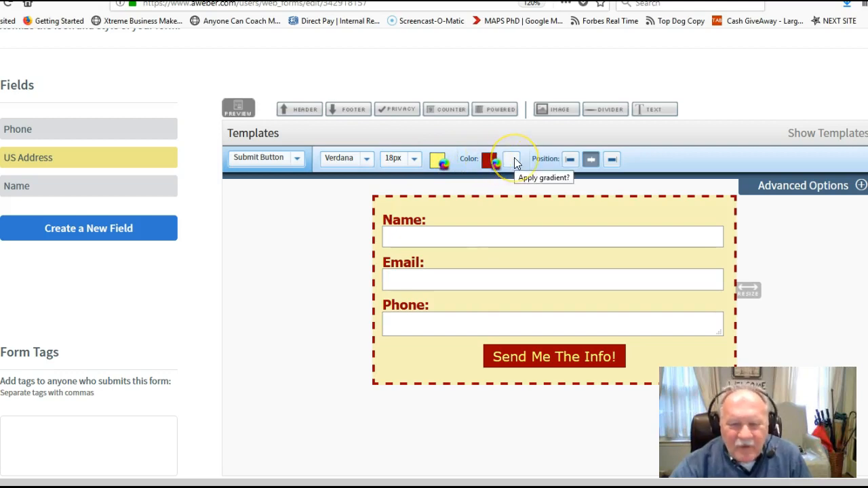
{"action": "left_click", "coordinate": [513, 161]}
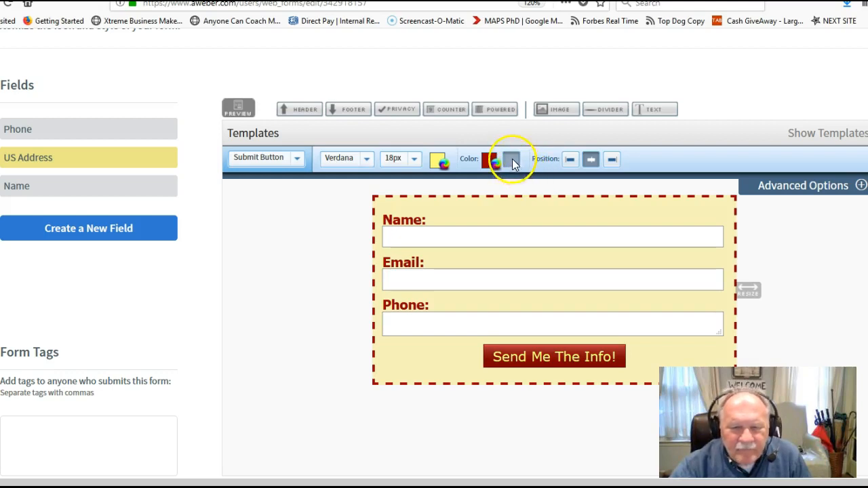
{"action": "left_click", "coordinate": [513, 160]}
{"action": "left_click", "coordinate": [512, 160]}
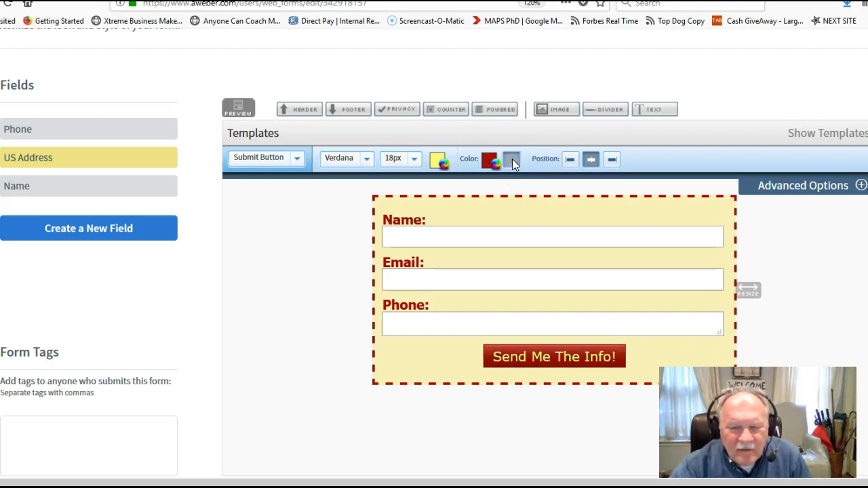
{"action": "left_click", "coordinate": [513, 160]}
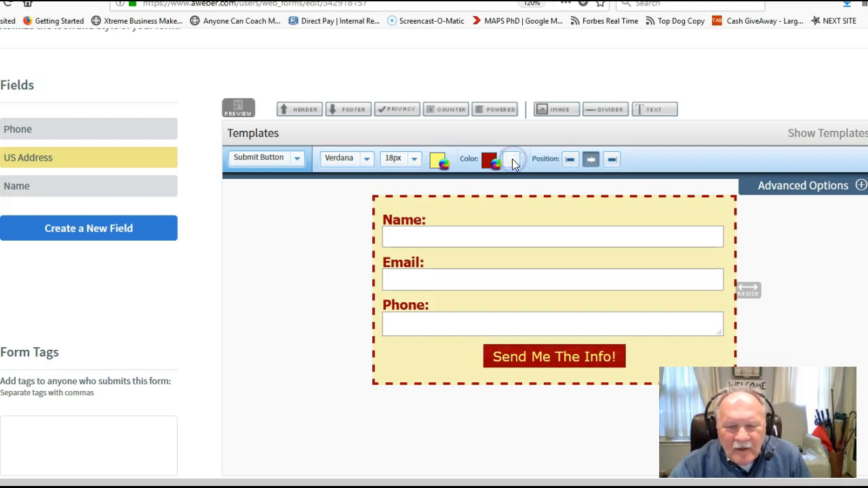
Try the submit button in left and right alignment, then centre it again
{"action": "left_click", "coordinate": [568, 161]}
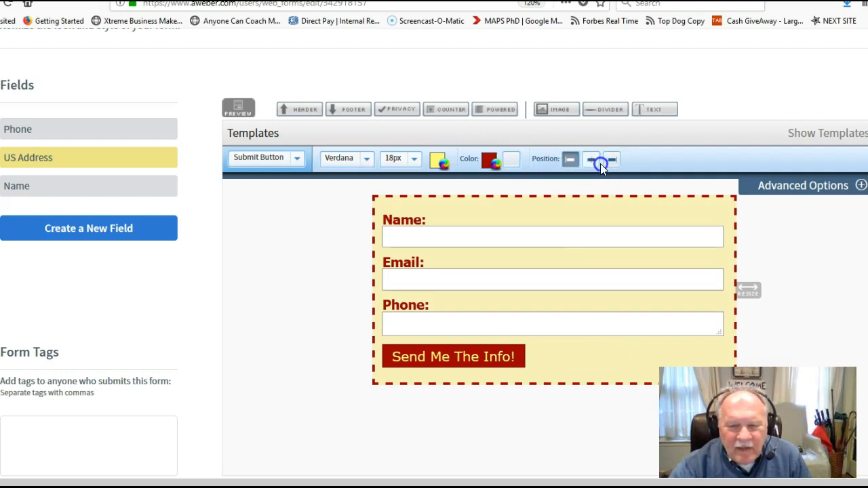
{"action": "left_click", "coordinate": [598, 162]}
{"action": "left_click", "coordinate": [610, 161]}
{"action": "left_click", "coordinate": [592, 160]}
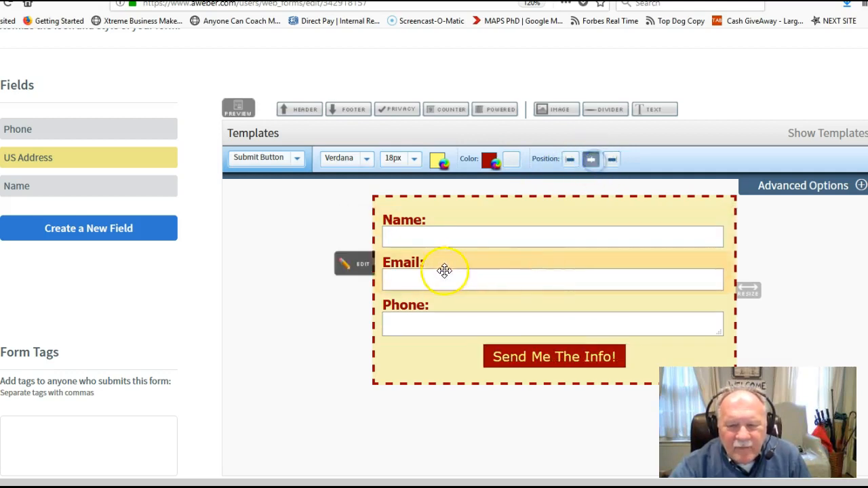
Look over the list of formattable form elements and the submit button's advanced options, then close both
{"action": "left_click", "coordinate": [296, 160]}
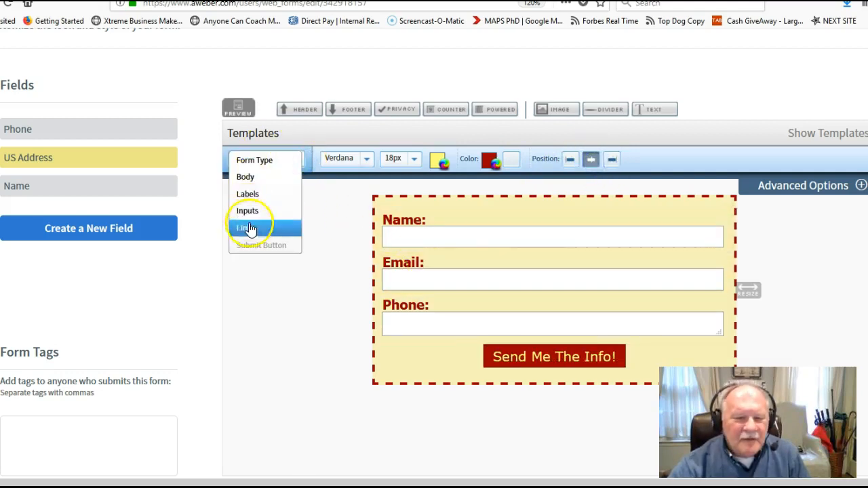
{"action": "left_click", "coordinate": [316, 245]}
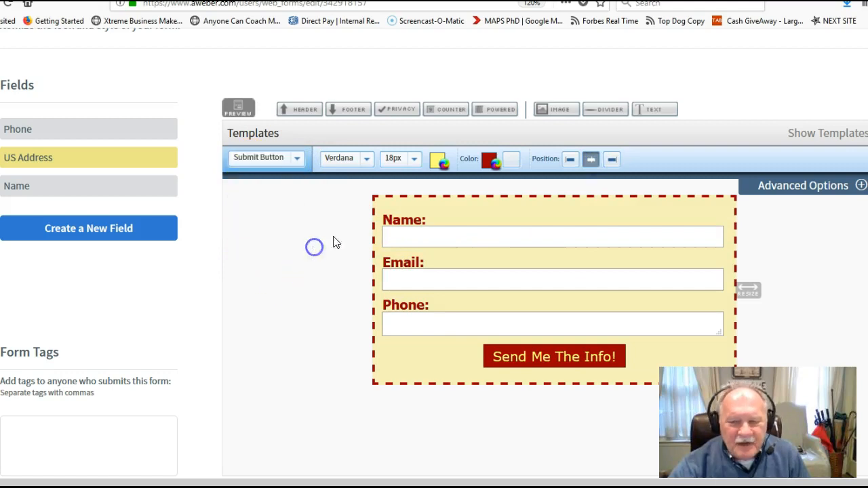
{"action": "left_click", "coordinate": [767, 190]}
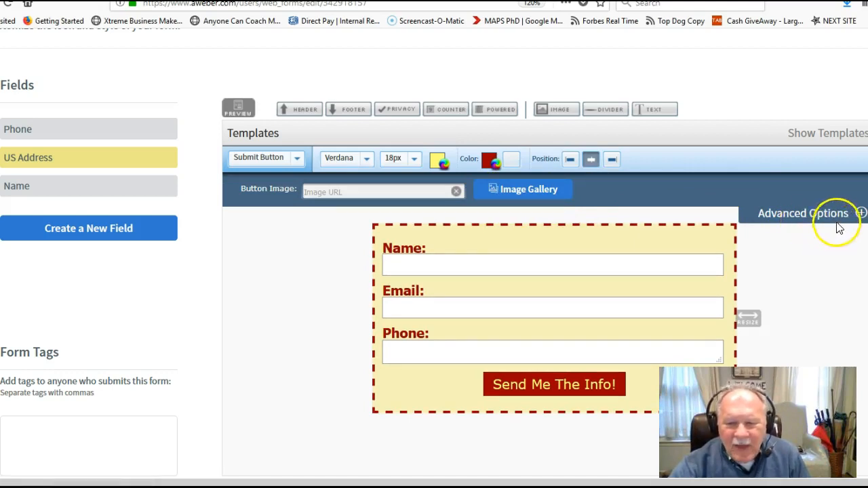
{"action": "left_click", "coordinate": [860, 214]}
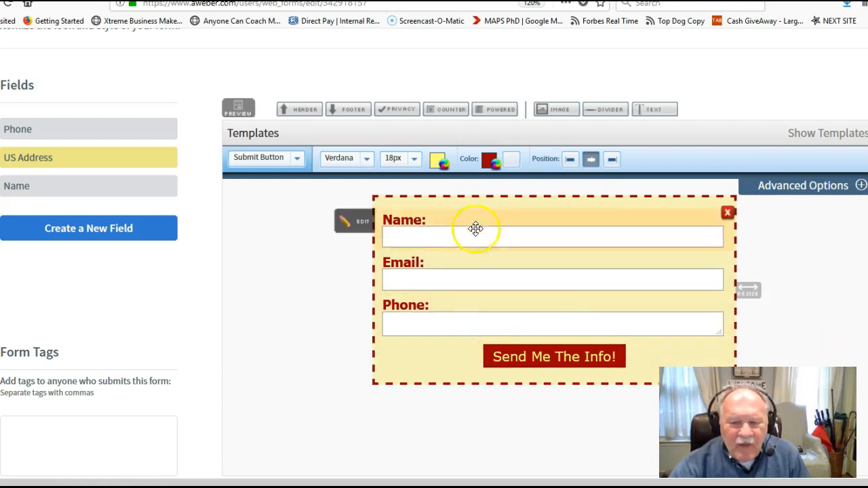
Go to the form's settings stage, check the custom thank you page address, and save the form
{"action": "scroll", "coordinate": [745, 109], "scroll_direction": "up", "scroll_amount": 3}
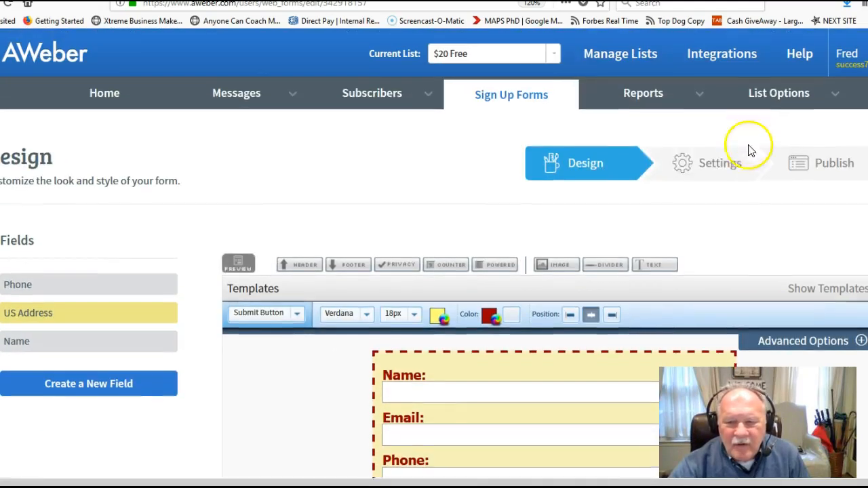
{"action": "left_click", "coordinate": [721, 162]}
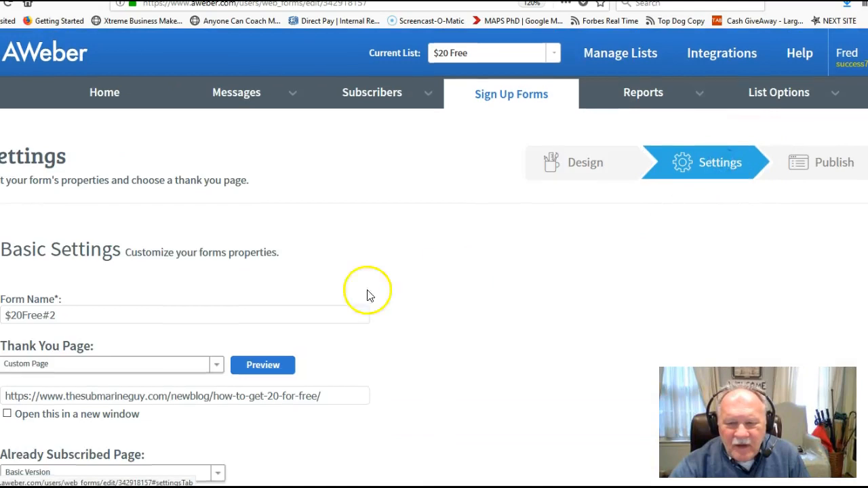
{"action": "scroll", "coordinate": [224, 271], "scroll_direction": "down", "scroll_amount": 3}
{"action": "left_click", "coordinate": [74, 242]}
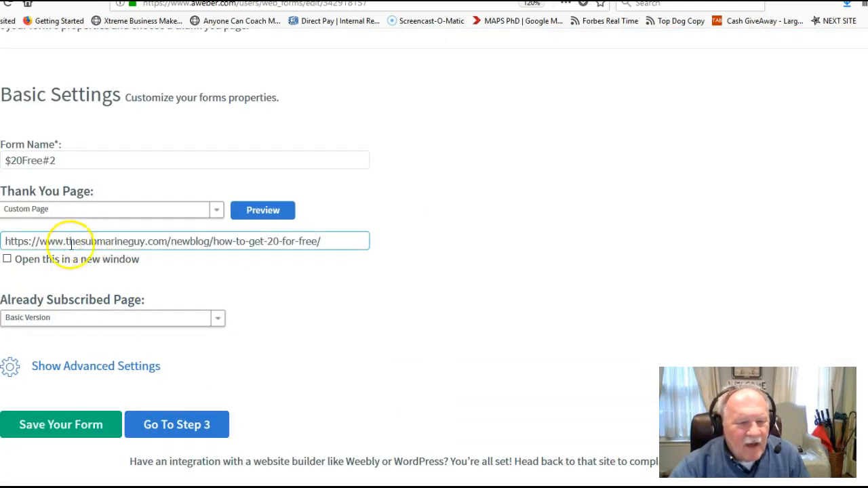
{"action": "left_click", "coordinate": [106, 425]}
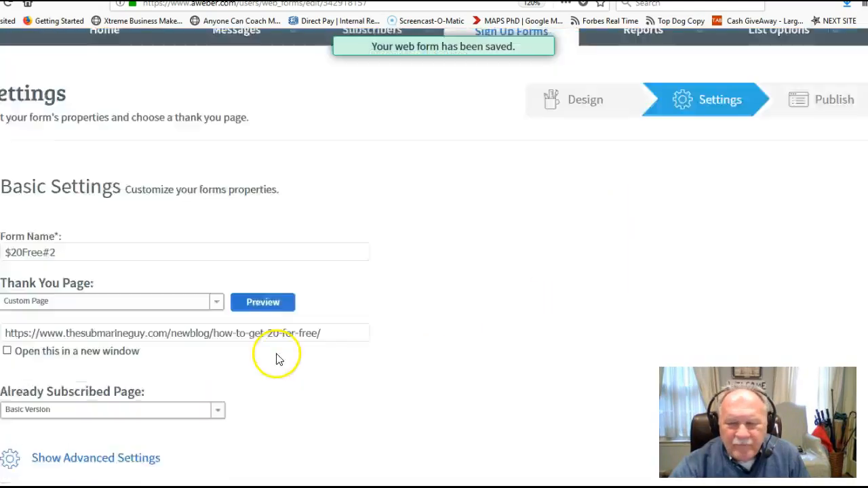
Proceed to the publishing stage and choose to install the form yourself
{"action": "scroll", "coordinate": [277, 358], "scroll_direction": "down", "scroll_amount": 5}
{"action": "left_click", "coordinate": [162, 194]}
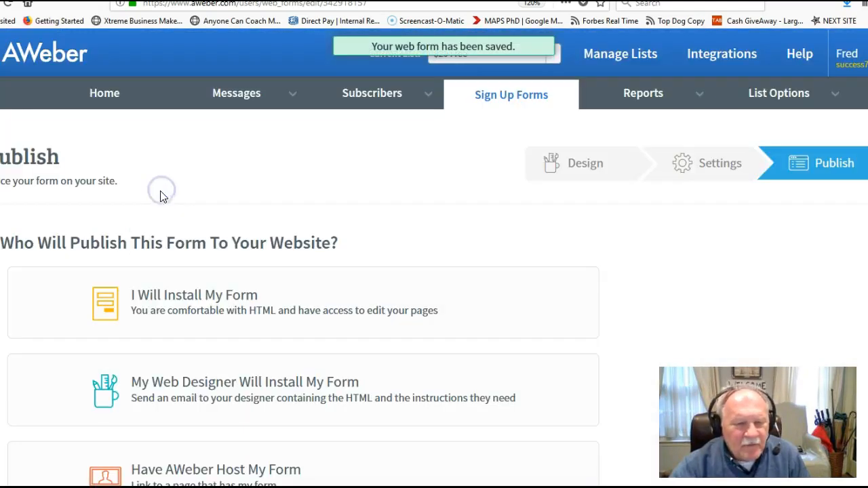
{"action": "left_click", "coordinate": [191, 295]}
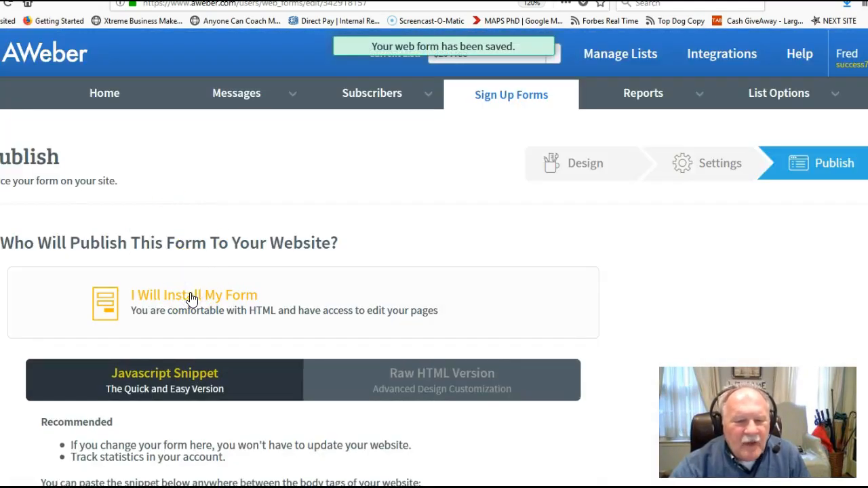
Show the raw HTML version of the form and select its entire code, keeping the form styles included
{"action": "scroll", "coordinate": [192, 298], "scroll_direction": "down", "scroll_amount": 3}
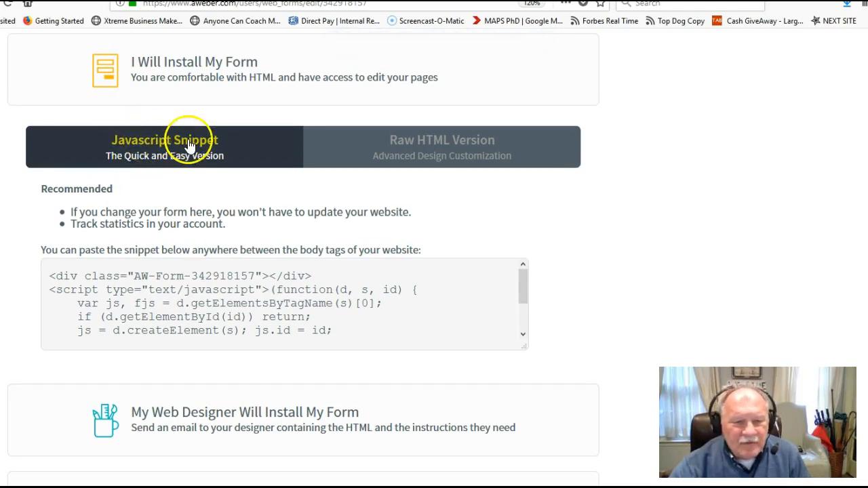
{"action": "left_click", "coordinate": [409, 153]}
{"action": "left_click", "coordinate": [426, 251]}
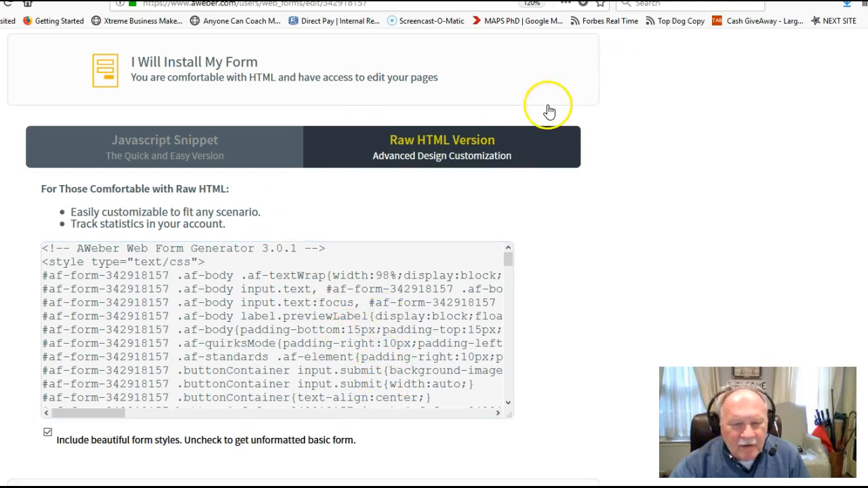
{"action": "left_click", "coordinate": [164, 284]}
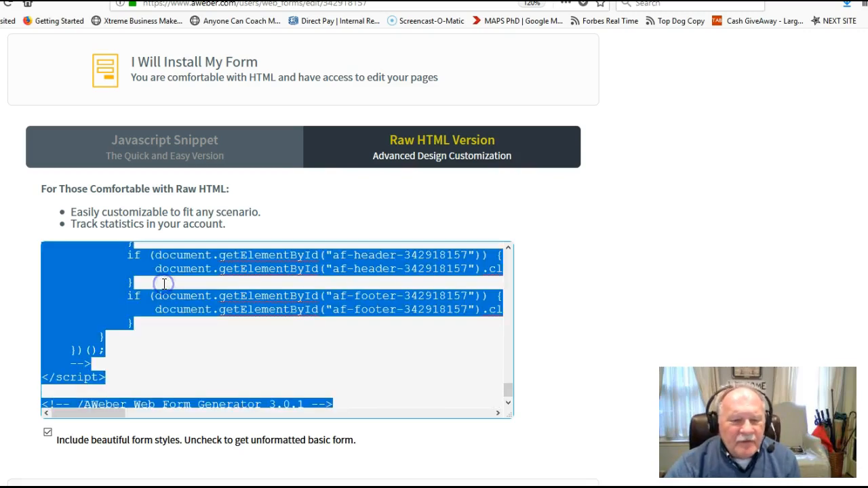
{"action": "scroll", "coordinate": [162, 305], "scroll_direction": "up", "scroll_amount": 12}
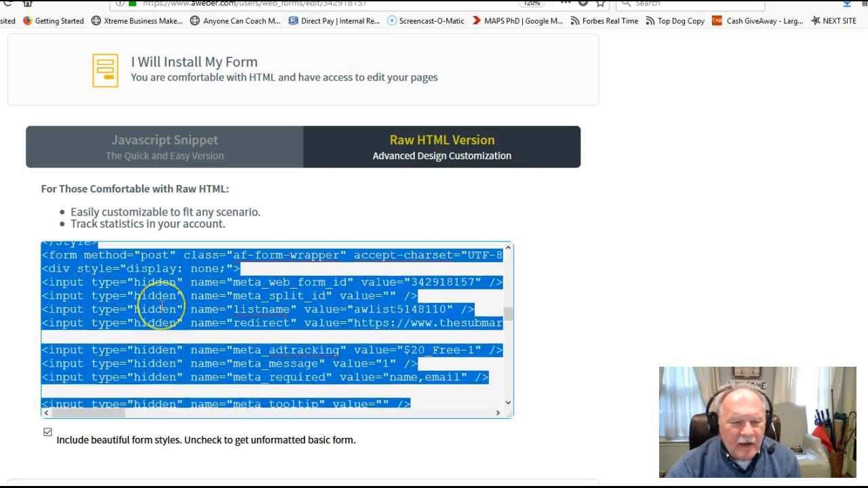
Look through the form's full raw HTML code down to its closing lines and return to its beginning
{"action": "scroll", "coordinate": [163, 305], "scroll_direction": "down", "scroll_amount": 10}
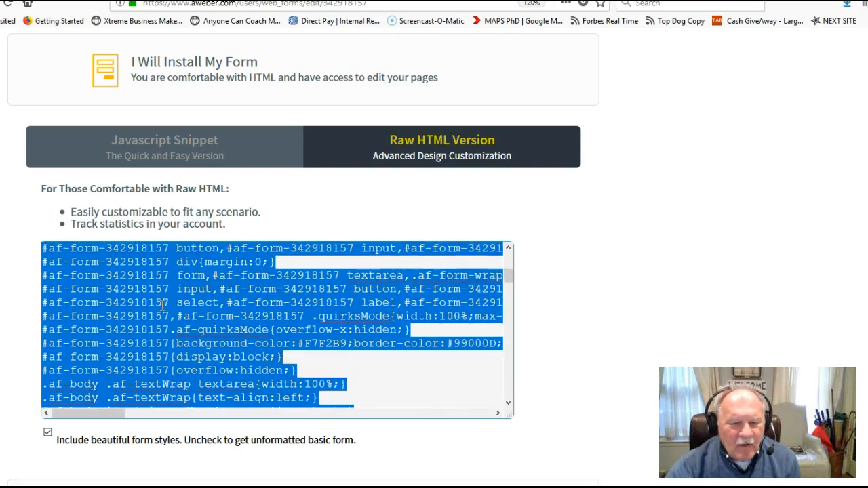
{"action": "scroll", "coordinate": [163, 305], "scroll_direction": "down", "scroll_amount": 6}
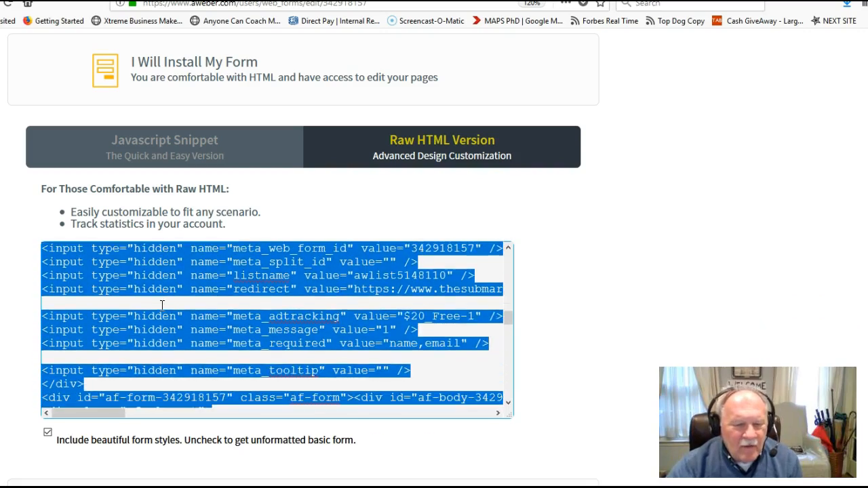
{"action": "scroll", "coordinate": [163, 305], "scroll_direction": "down", "scroll_amount": 10}
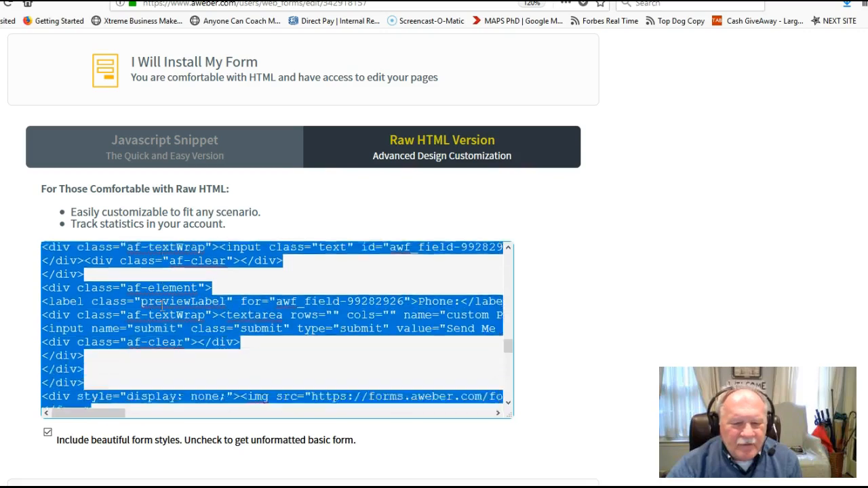
{"action": "scroll", "coordinate": [162, 305], "scroll_direction": "down", "scroll_amount": 4}
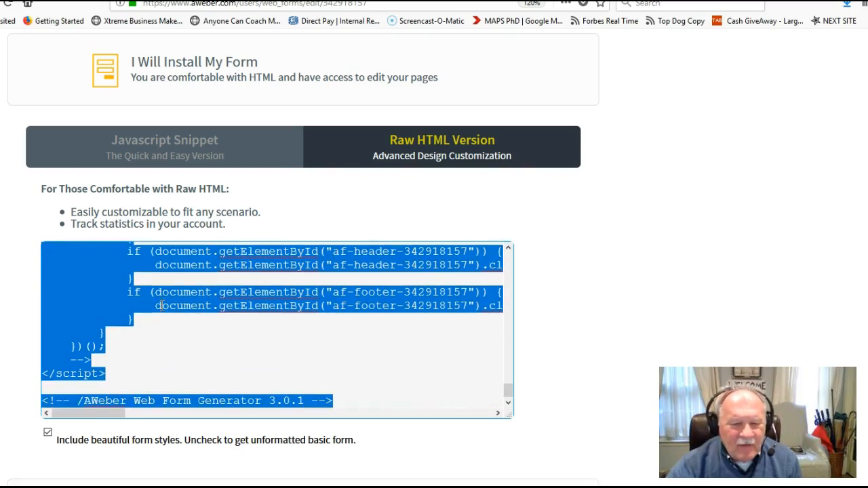
{"action": "scroll", "coordinate": [162, 305], "scroll_direction": "up", "scroll_amount": 20}
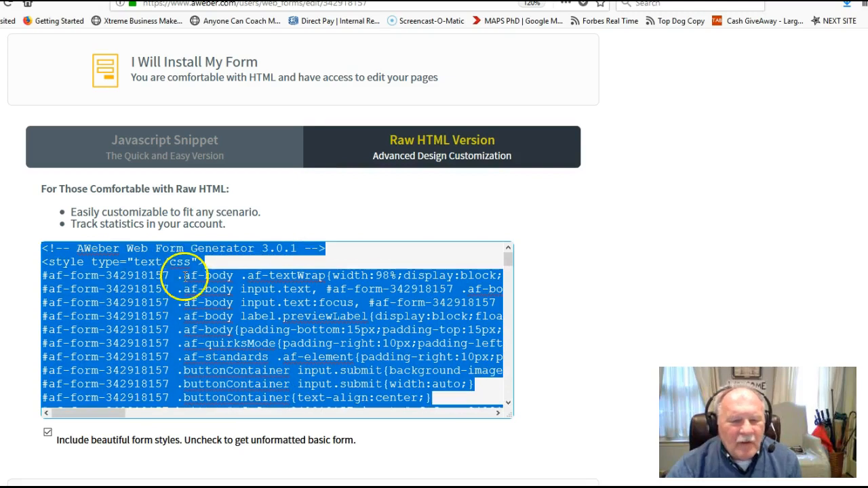
Show the form's JavaScript snippet version and copy its entire code
{"action": "left_click", "coordinate": [173, 143]}
{"action": "left_click", "coordinate": [162, 296]}
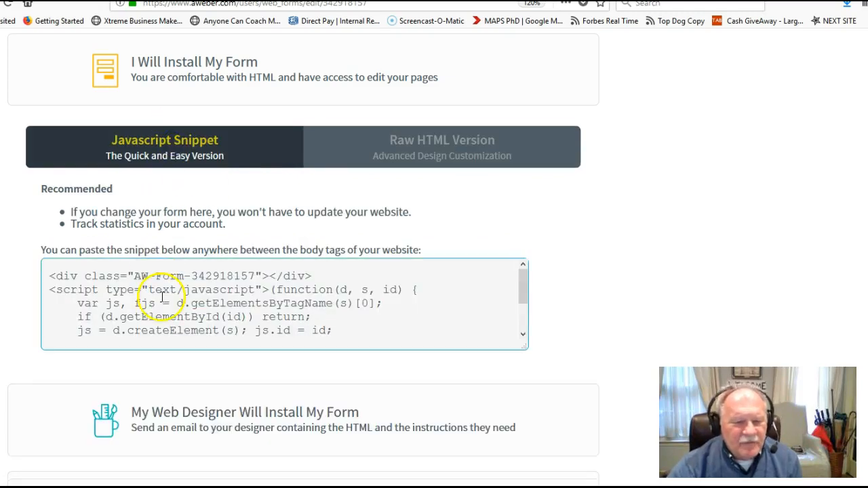
{"action": "key", "text": "ctrl+a"}
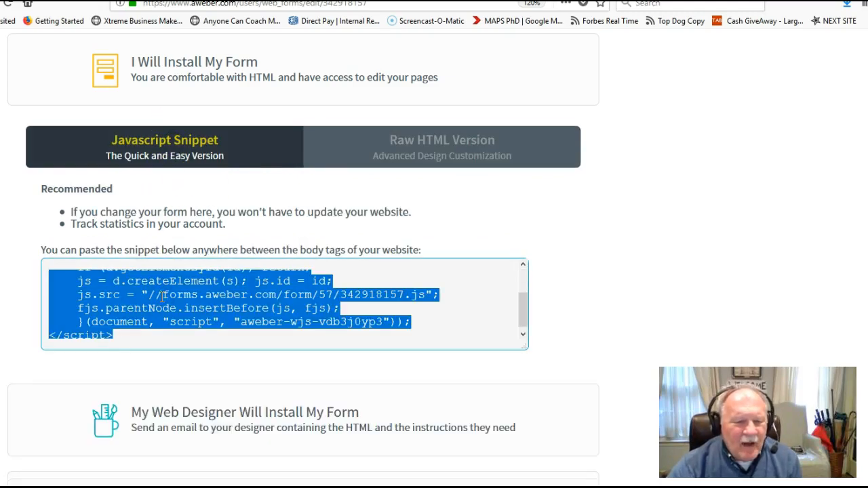
{"action": "right_click", "coordinate": [120, 300]}
{"action": "left_click", "coordinate": [153, 338]}
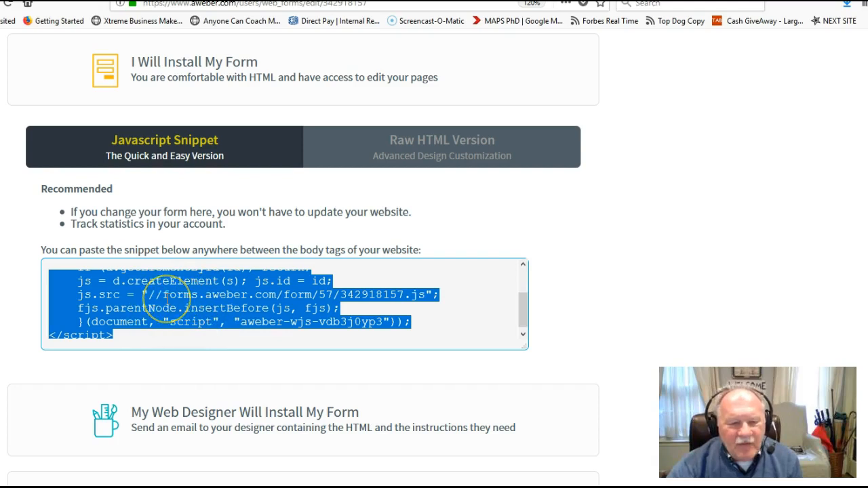
Review the publishing page, then reselect the whole JavaScript snippet and copy it again
{"action": "scroll", "coordinate": [166, 298], "scroll_direction": "up", "scroll_amount": 3}
{"action": "scroll", "coordinate": [515, 197], "scroll_direction": "up", "scroll_amount": 2}
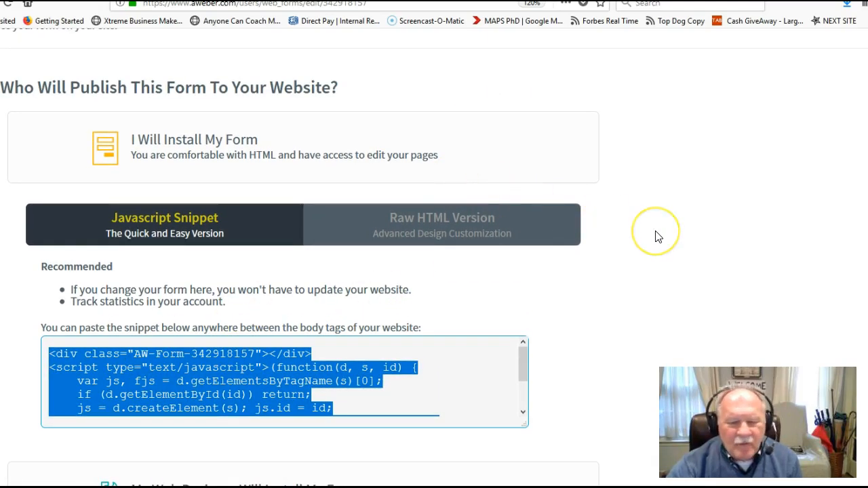
{"action": "scroll", "coordinate": [655, 236], "scroll_direction": "up", "scroll_amount": 4}
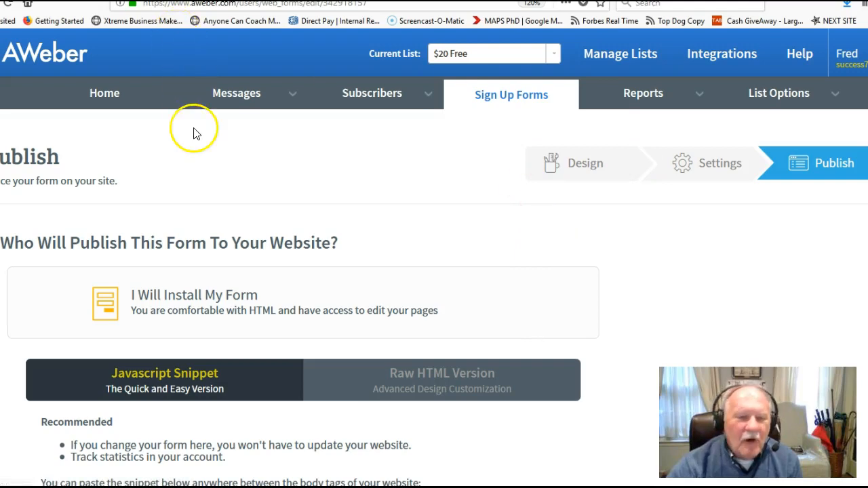
{"action": "scroll", "coordinate": [271, 230], "scroll_direction": "down", "scroll_amount": 5}
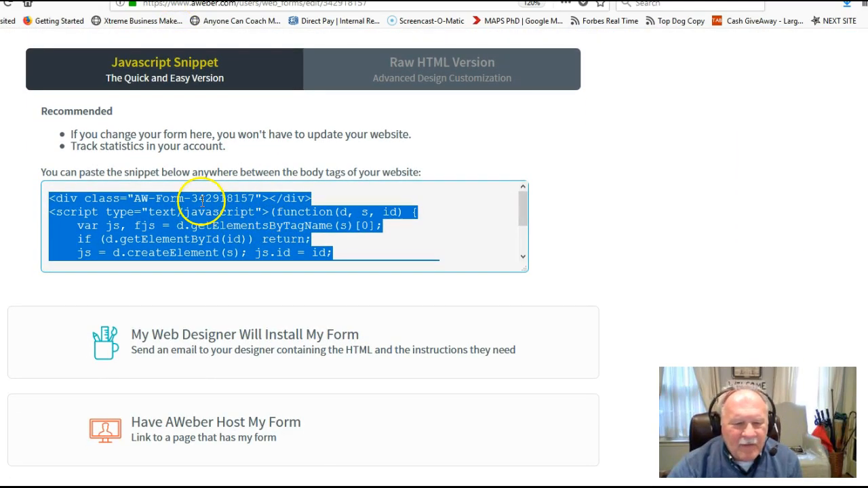
{"action": "left_click", "coordinate": [120, 77]}
{"action": "left_click", "coordinate": [116, 215]}
{"action": "left_click", "coordinate": [114, 227]}
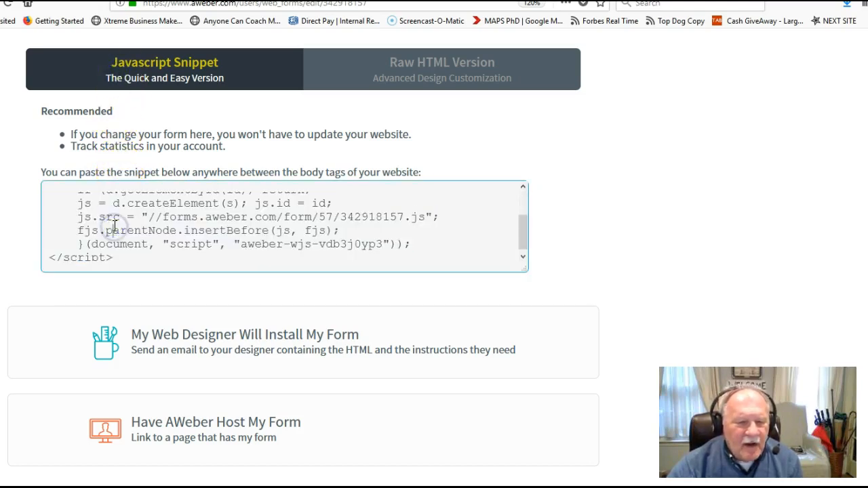
{"action": "double_click", "coordinate": [114, 229]}
{"action": "key", "text": "ctrl+a"}
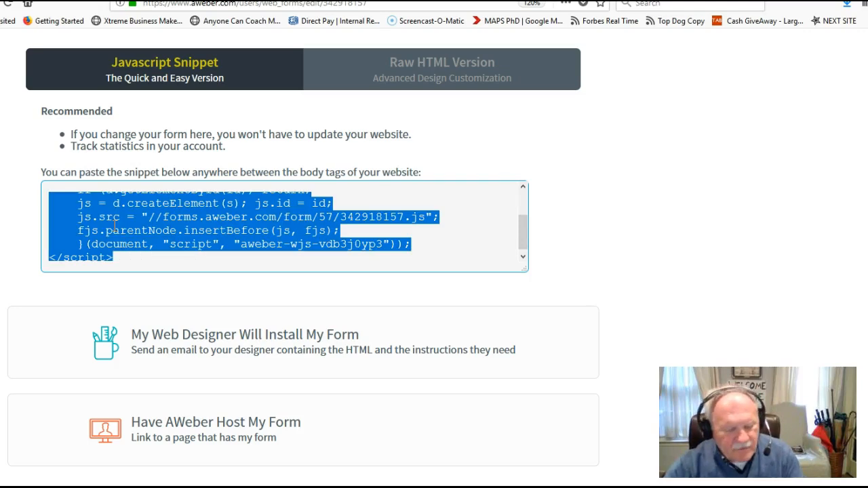
{"action": "right_click", "coordinate": [152, 228]}
{"action": "left_click", "coordinate": [180, 266]}
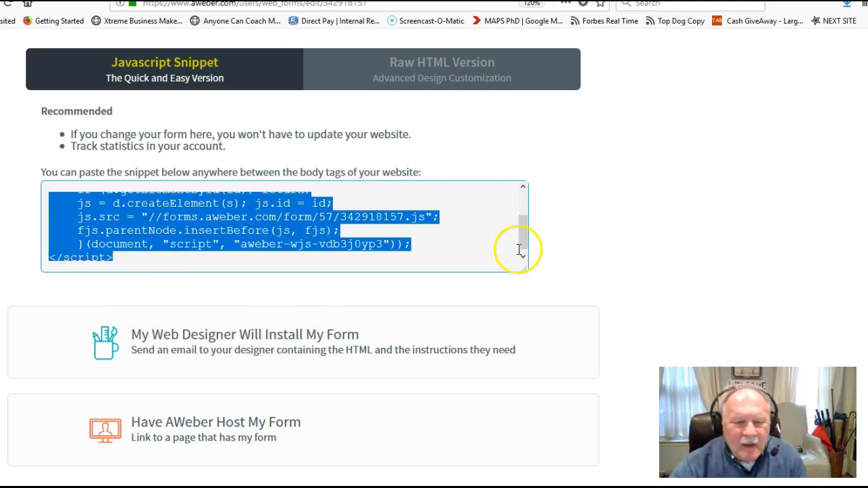
Switch to the WordPress dashboard and open the untitled page with the "Here's $20 -- Free" image for editing from the page list
{"action": "scroll", "coordinate": [519, 248], "scroll_direction": "up", "scroll_amount": 2}
{"action": "scroll", "coordinate": [610, 237], "scroll_direction": "up", "scroll_amount": 3}
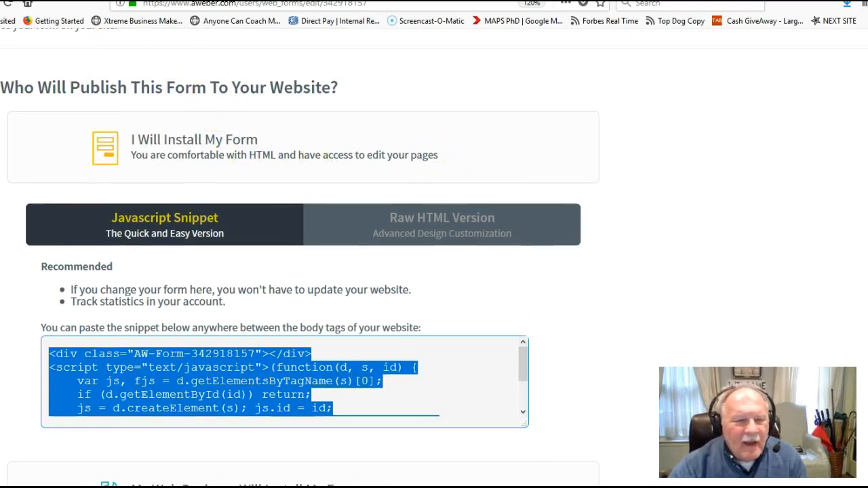
{"action": "key", "text": "ctrl+Tab"}
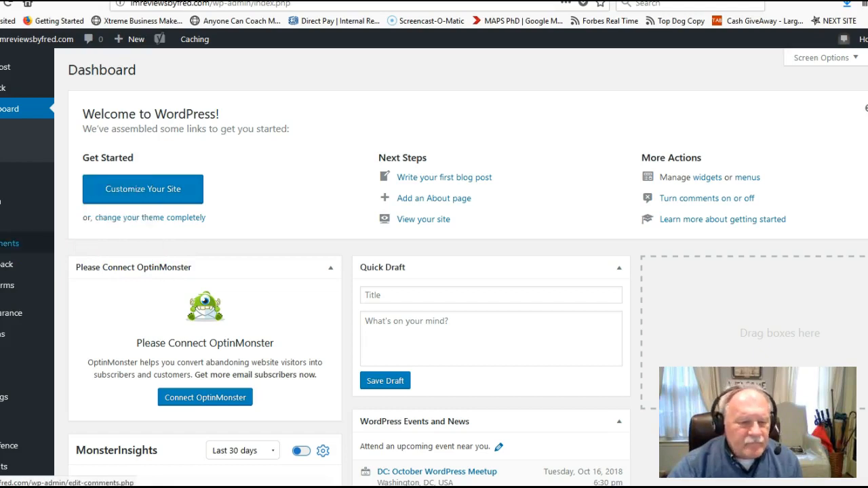
{"action": "mouse_move", "coordinate": [17, 226]}
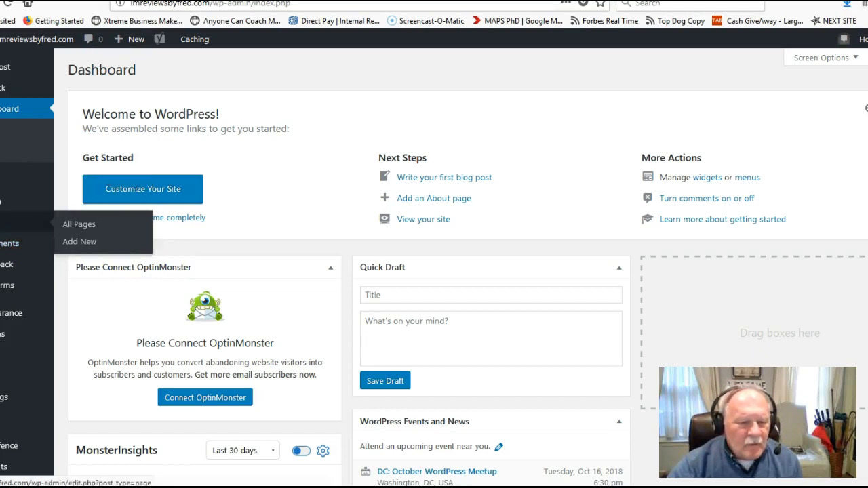
{"action": "left_click", "coordinate": [85, 226]}
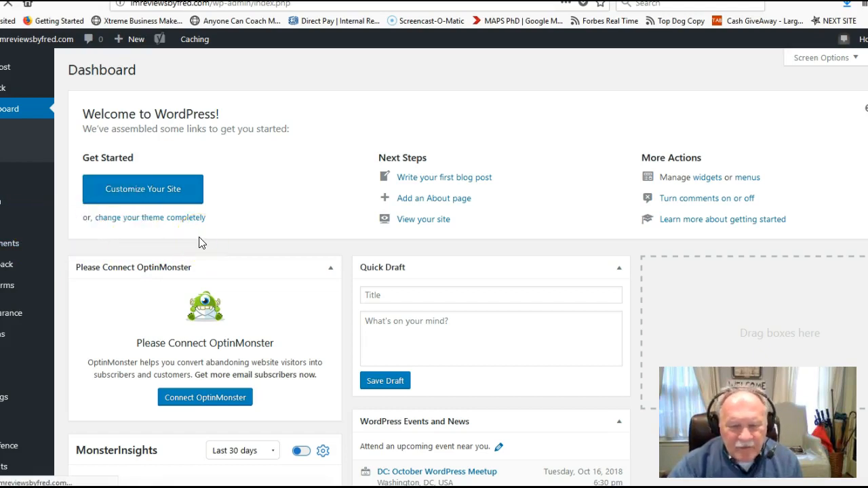
{"action": "left_click", "coordinate": [118, 159]}
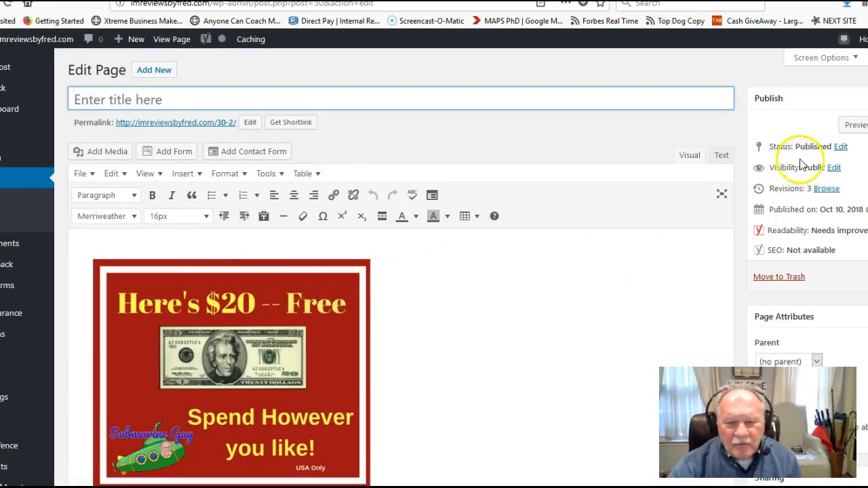
Delete all of the page's existing content in its text view and return to the visual editor
{"action": "left_click", "coordinate": [721, 155]}
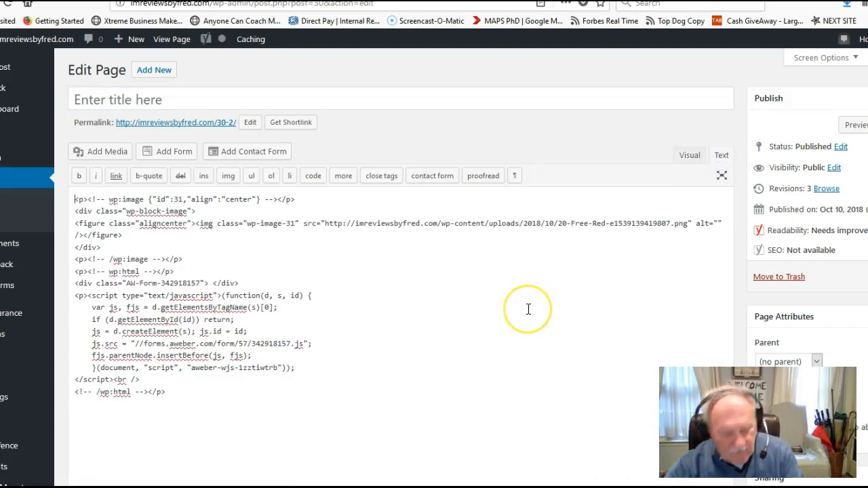
{"action": "key", "text": "ctrl+a"}
{"action": "key", "text": "Delete"}
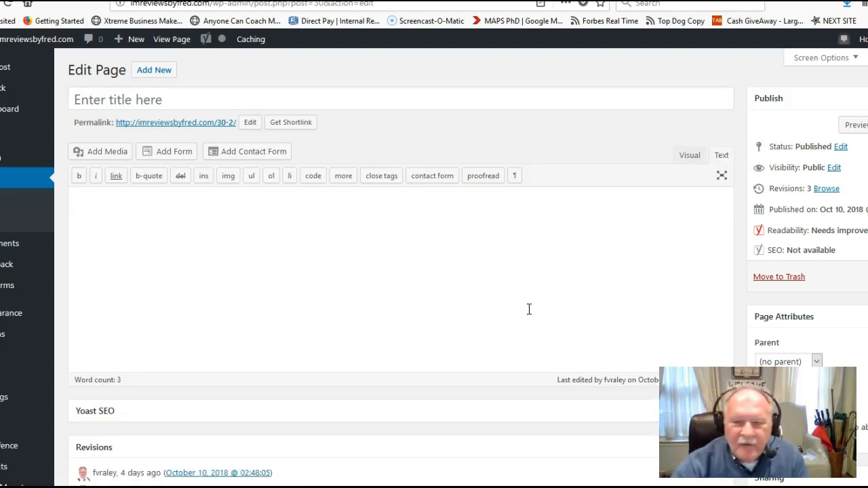
{"action": "left_click", "coordinate": [689, 154]}
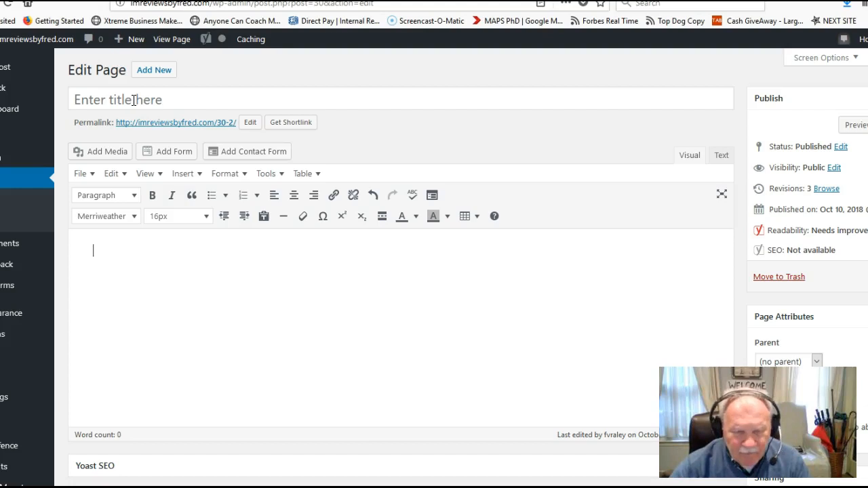
Insert a table with one column and two rows into the empty page body
{"action": "left_click", "coordinate": [132, 106]}
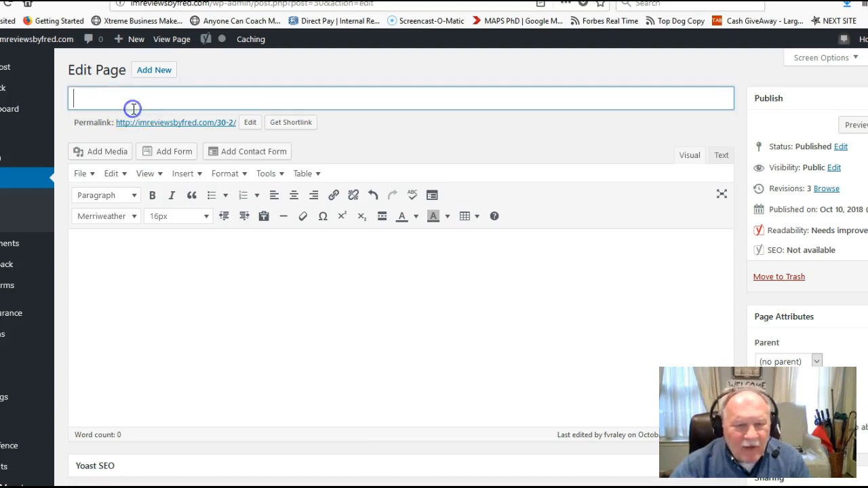
{"action": "left_click", "coordinate": [113, 269]}
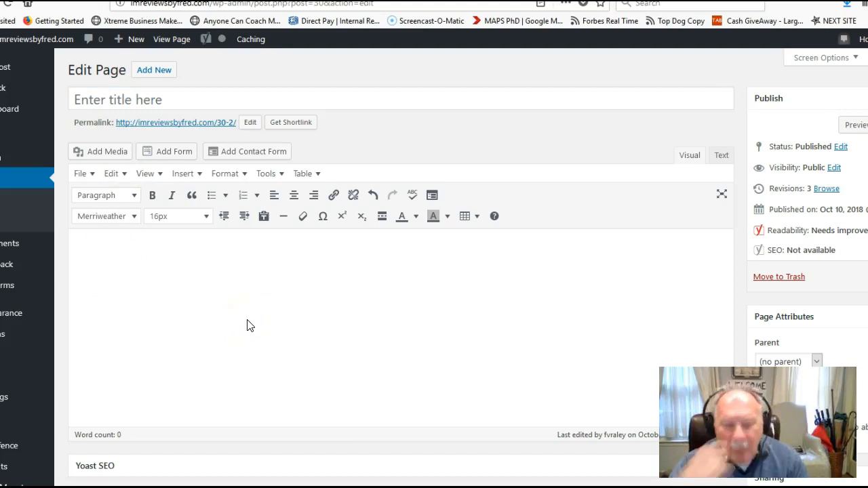
{"action": "left_click", "coordinate": [305, 174]}
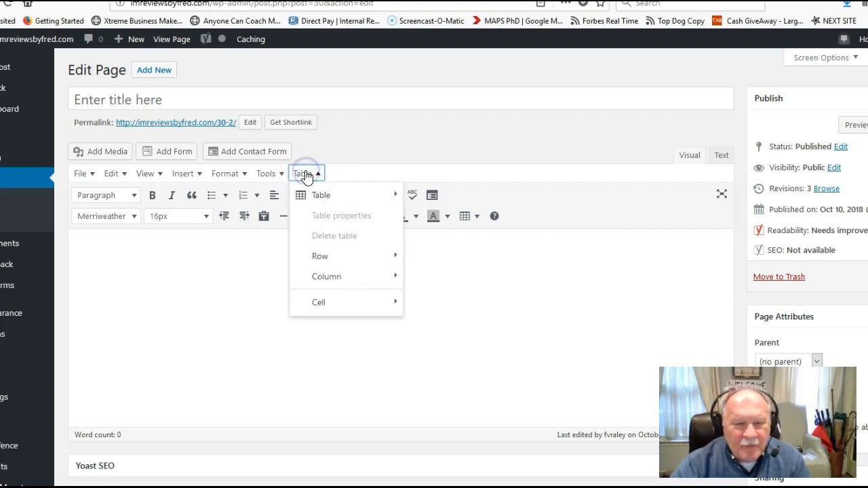
{"action": "mouse_move", "coordinate": [321, 201]}
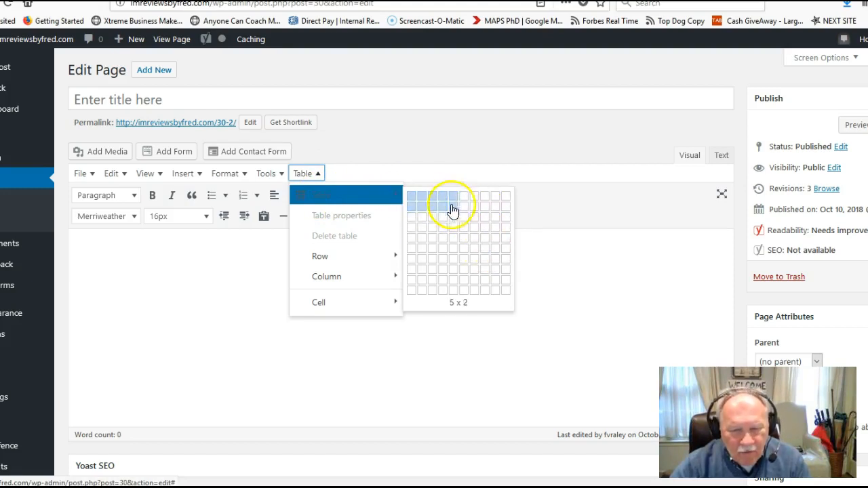
{"action": "left_click", "coordinate": [411, 212]}
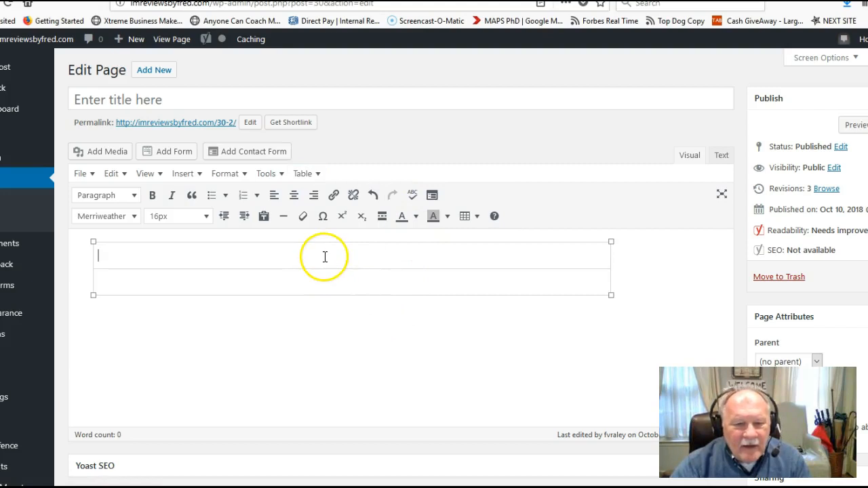
Center-align both rows of the table and place the cursor in its first row
{"action": "left_click_drag", "start_coordinate": [325, 257], "coordinate": [324, 274]}
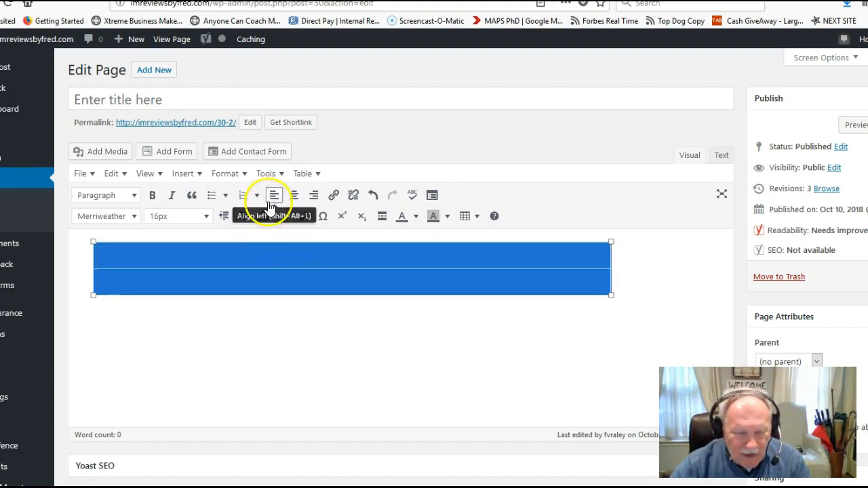
{"action": "left_click", "coordinate": [297, 198]}
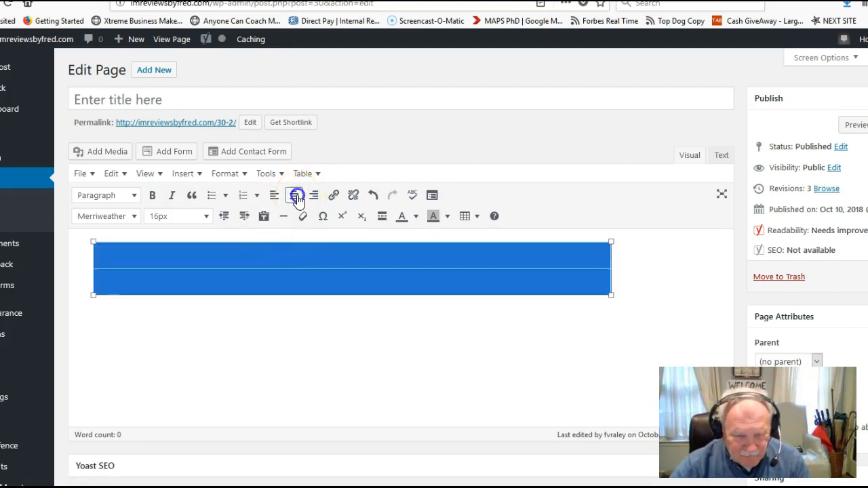
{"action": "left_click", "coordinate": [366, 256]}
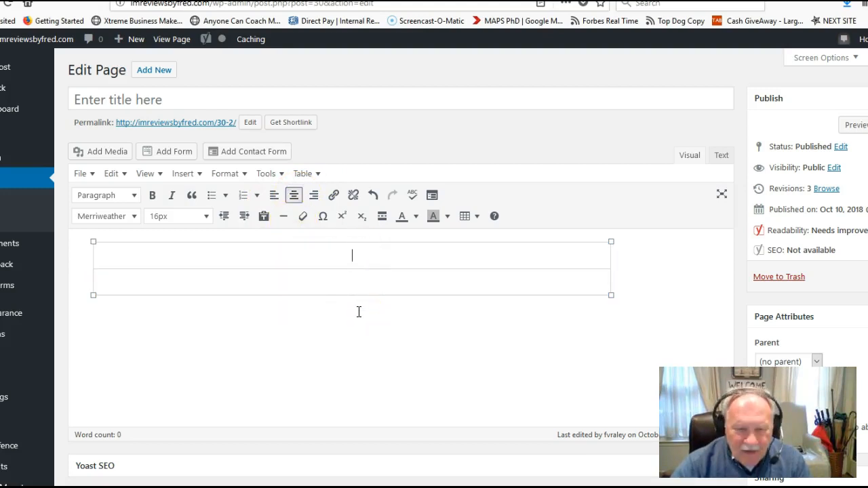
Write the headline "How to Lose 10 Pounds in 10 Days Without Working out" as Heading 1 in the table's first row
{"action": "left_click", "coordinate": [134, 196]}
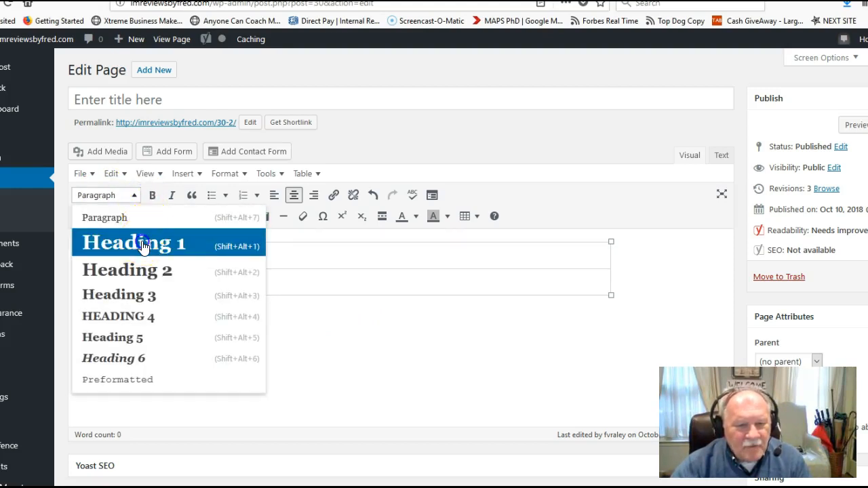
{"action": "left_click", "coordinate": [143, 246]}
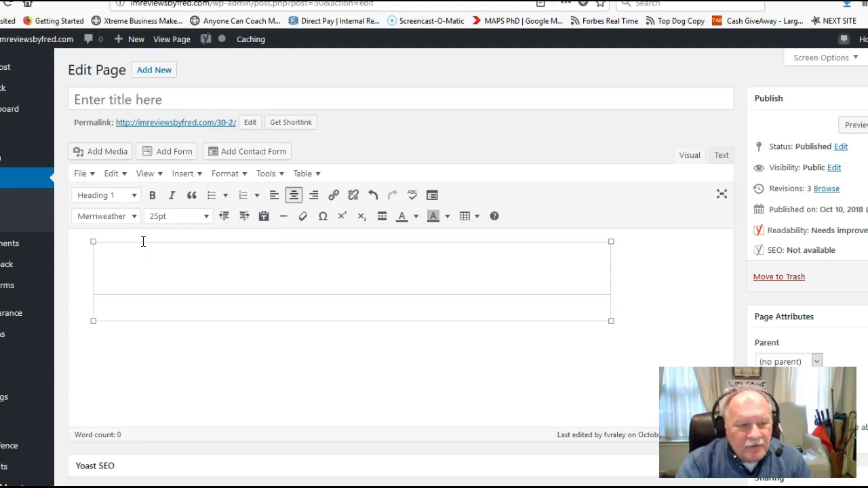
{"action": "type", "text": "How to I"}
{"action": "key", "text": "BackSpace"}
{"action": "type", "text": "Lose"}
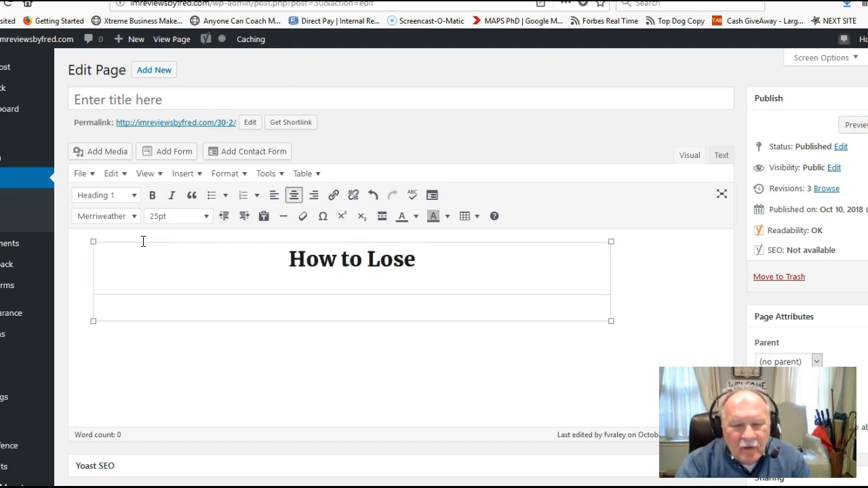
{"action": "type", "text": " 10 Pound"}
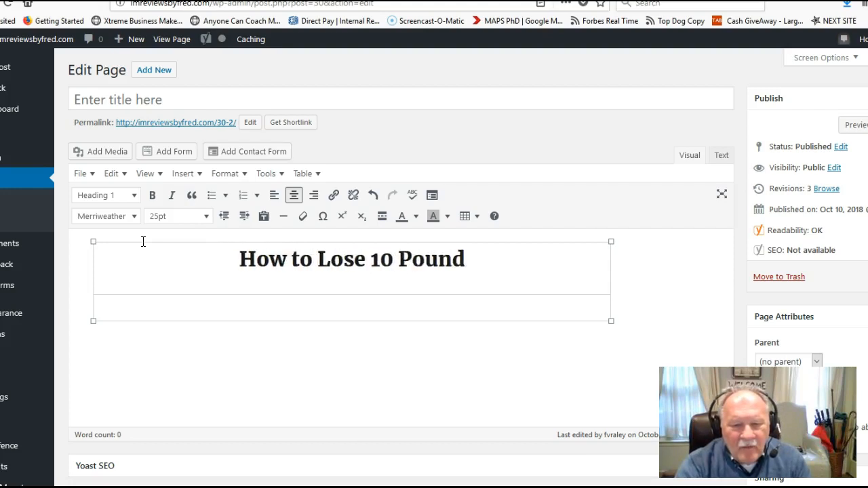
{"action": "type", "text": "s in 10 Days witho"}
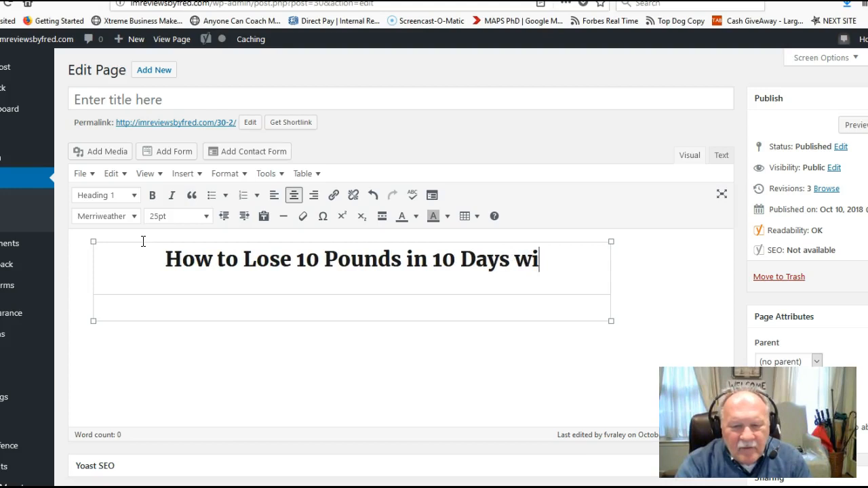
{"action": "key", "text": "BackSpace"}
{"action": "key", "text": "BackSpace"}
{"action": "key", "text": "BackSpace"}
{"action": "key", "text": "BackSpace"}
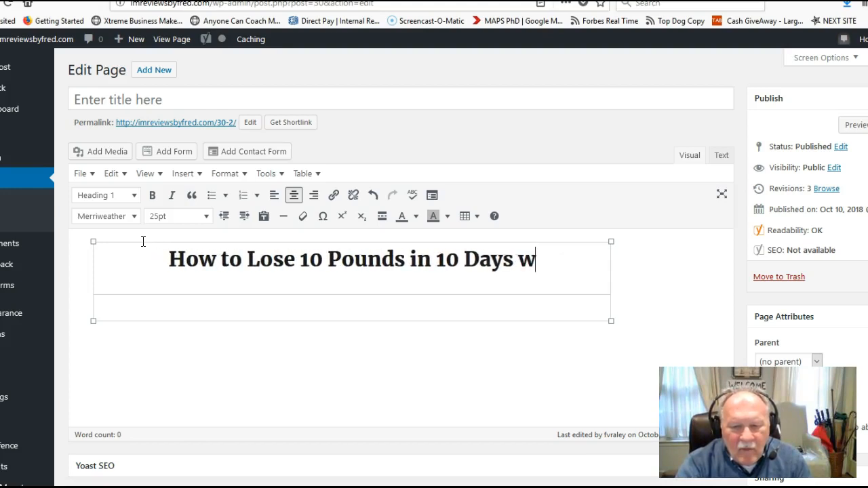
{"action": "key", "text": "BackSpace"}
{"action": "type", "text": "Without"}
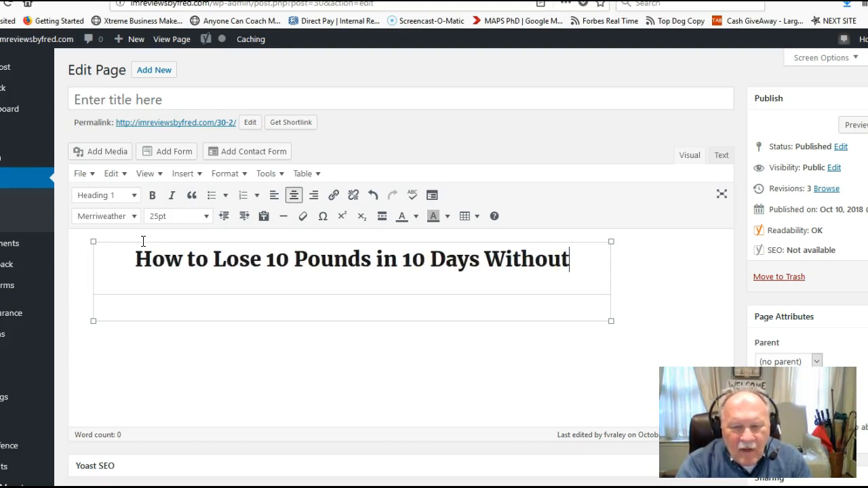
{"action": "type", "text": " Working out"}
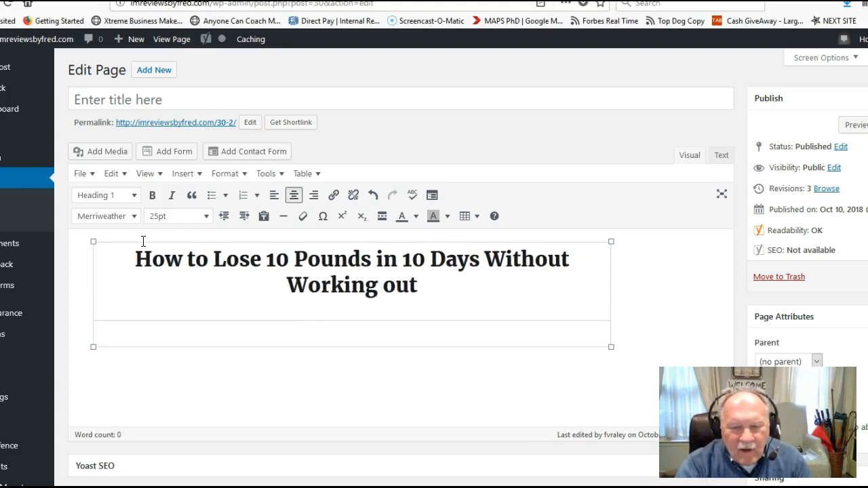
Add the Heading 2 line "Grab This Free 3 Part Video Series to See How" below the headline in the same row
{"action": "key", "text": "Return"}
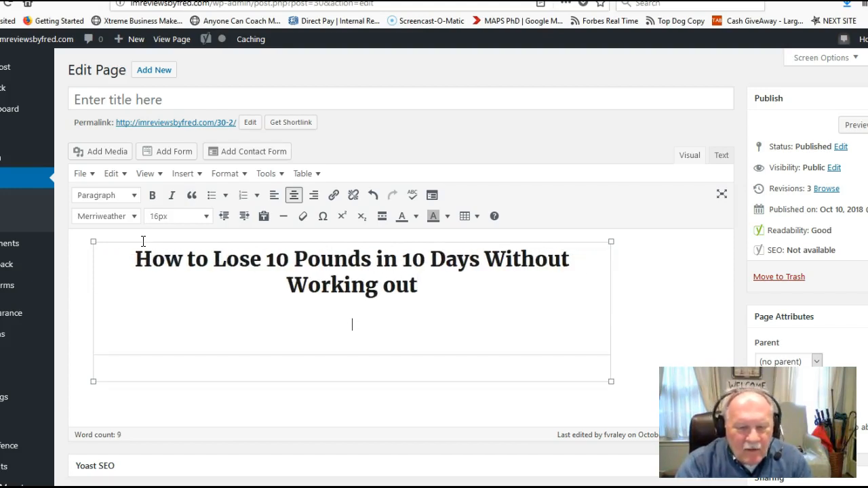
{"action": "left_click", "coordinate": [118, 195]}
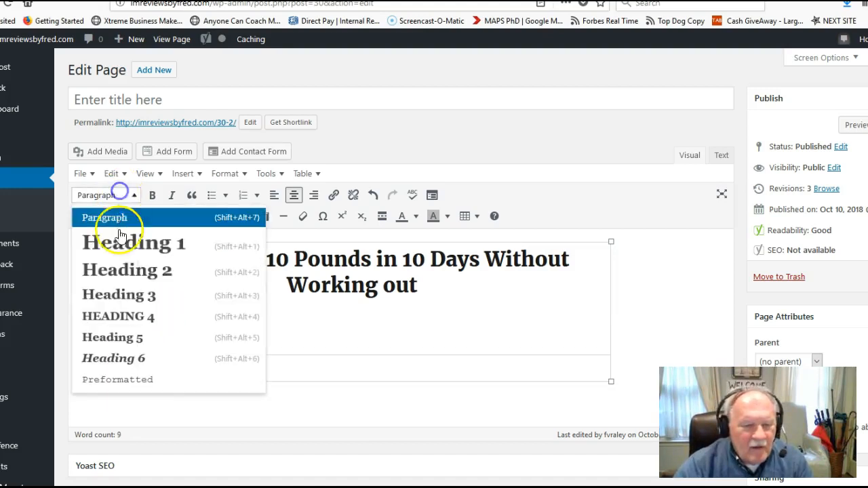
{"action": "left_click", "coordinate": [136, 273]}
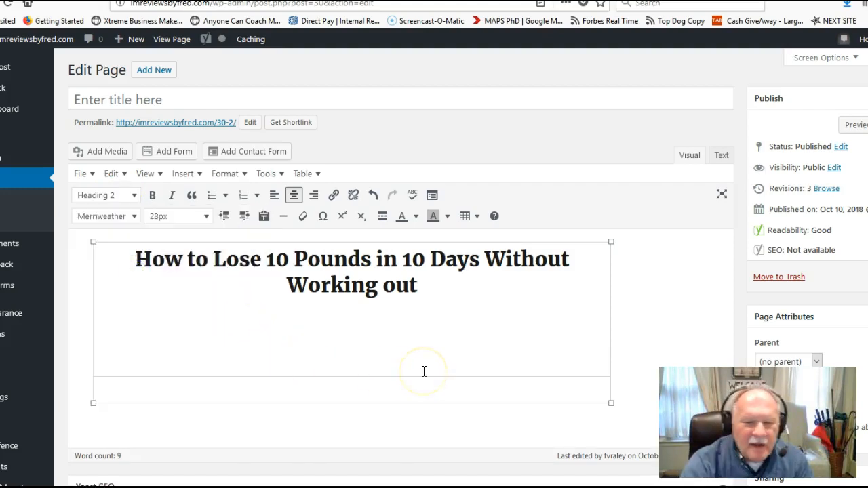
{"action": "type", "text": "How"}
{"action": "key", "text": "BackSpace"}
{"action": "key", "text": "BackSpace"}
{"action": "type", "text": "Grab t"}
{"action": "key", "text": "BackSpace"}
{"action": "type", "text": "b tis"}
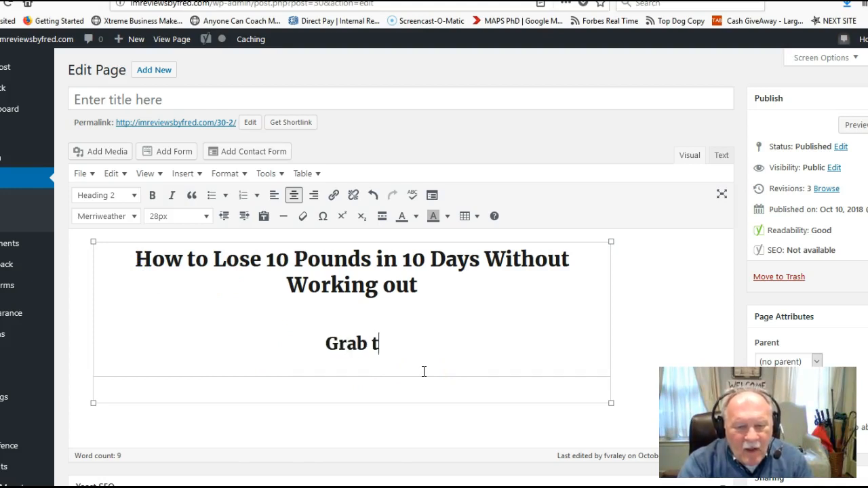
{"action": "key", "text": "BackSpace"}
{"action": "key", "text": "BackSpace"}
{"action": "key", "text": "BackSpace"}
{"action": "key", "text": "BackSpace"}
{"action": "type", "text": "This Free"}
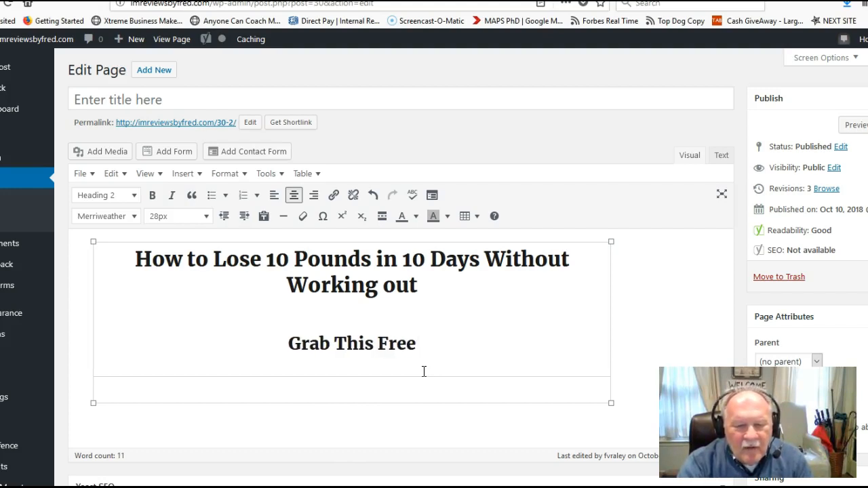
{"action": "type", "text": " 3 Pa"}
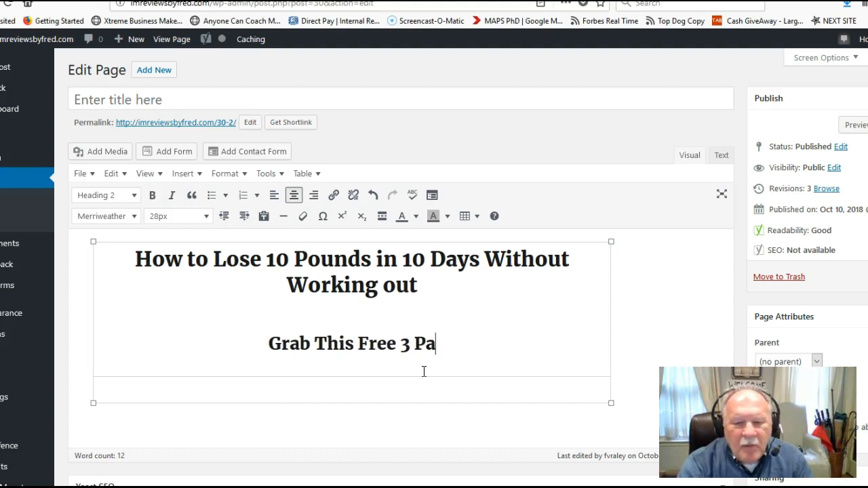
{"action": "type", "text": "rt Video Serie"}
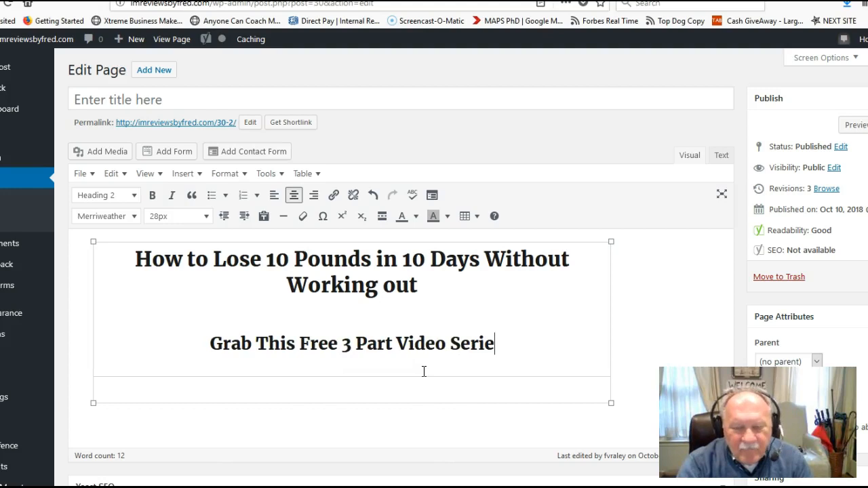
{"action": "type", "text": "s "}
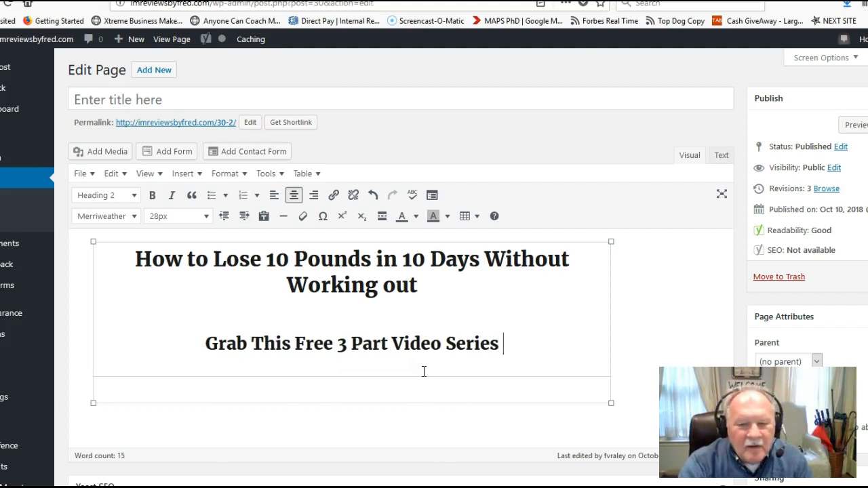
{"action": "type", "text": "to See HOW"}
{"action": "key", "text": "BackSpace"}
{"action": "key", "text": "BackSpace"}
{"action": "type", "text": "ow"}
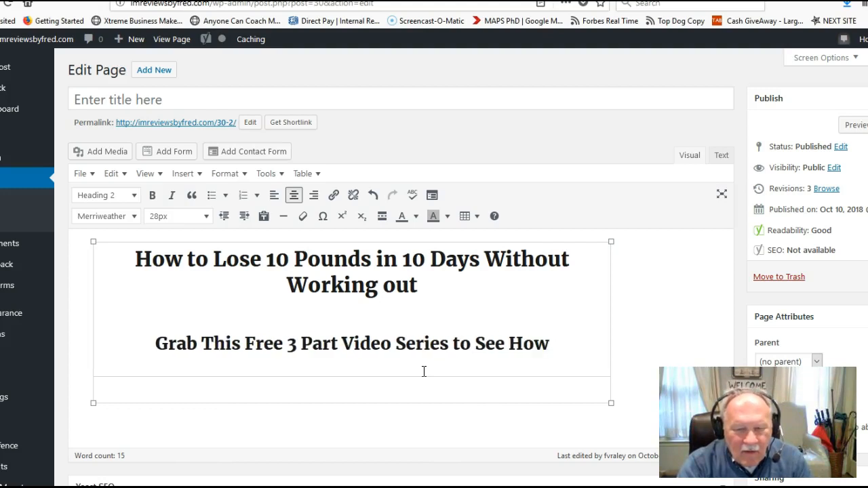
Color the "Grab This Free 3 Part Video Series to See How" subheadline navy blue (#000080)
{"action": "key", "text": "shift+Home"}
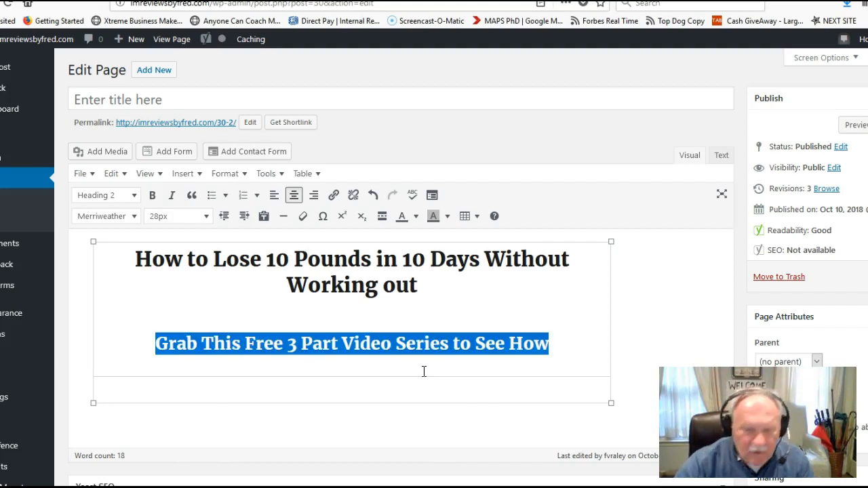
{"action": "scroll", "coordinate": [424, 370], "scroll_direction": "down", "scroll_amount": 1}
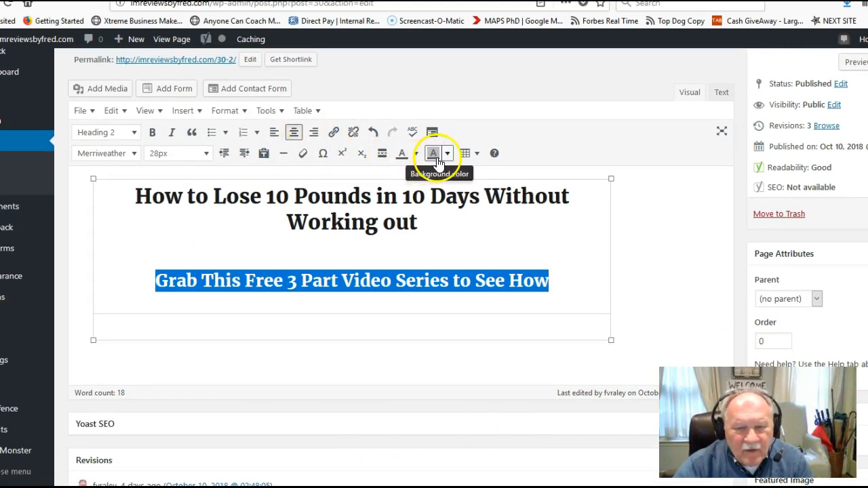
{"action": "left_click", "coordinate": [415, 153]}
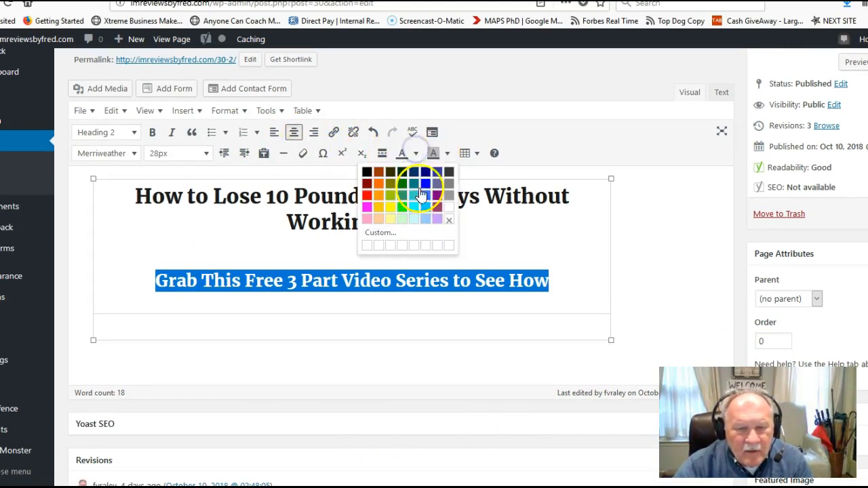
{"action": "left_click", "coordinate": [426, 179]}
Color the whole "How to Lose 10 Pounds" headline dark red (#800000)
{"action": "left_click_drag", "start_coordinate": [457, 223], "coordinate": [106, 197]}
{"action": "left_click", "coordinate": [415, 155]}
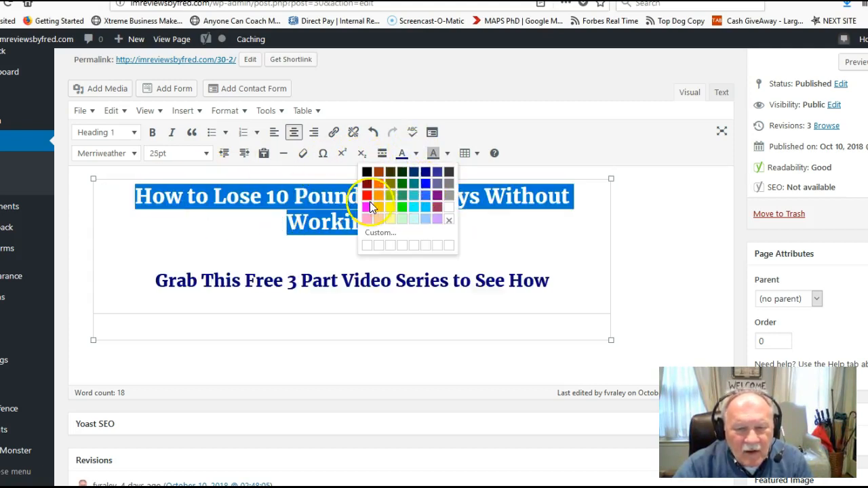
{"action": "left_click", "coordinate": [366, 185]}
{"action": "left_click", "coordinate": [368, 229]}
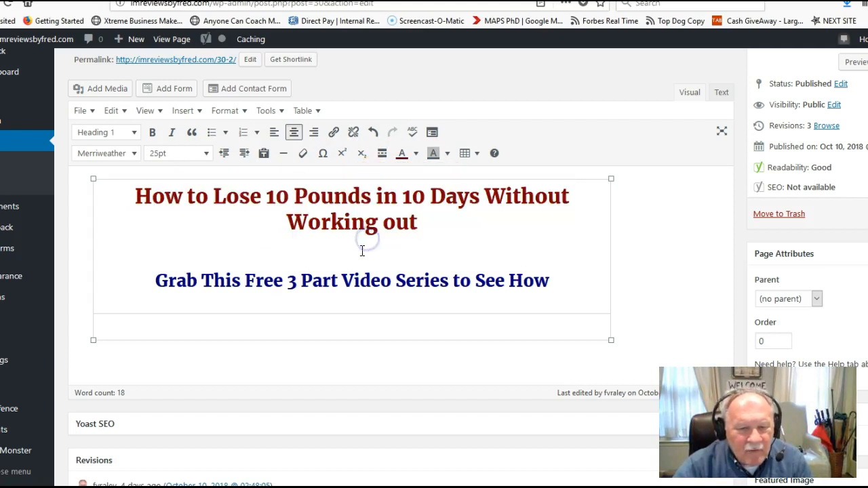
Enter the placeholder word "Form" in the table's second row and show the page's HTML code
{"action": "left_click", "coordinate": [349, 330]}
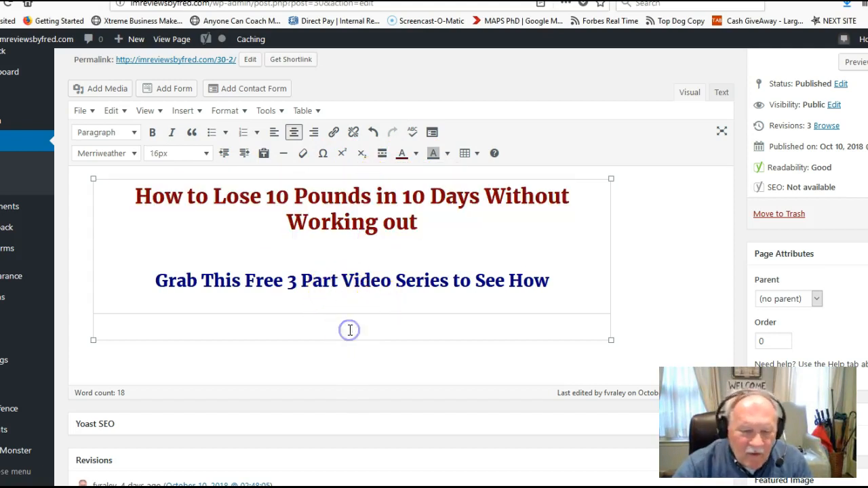
{"action": "left_click", "coordinate": [355, 352]}
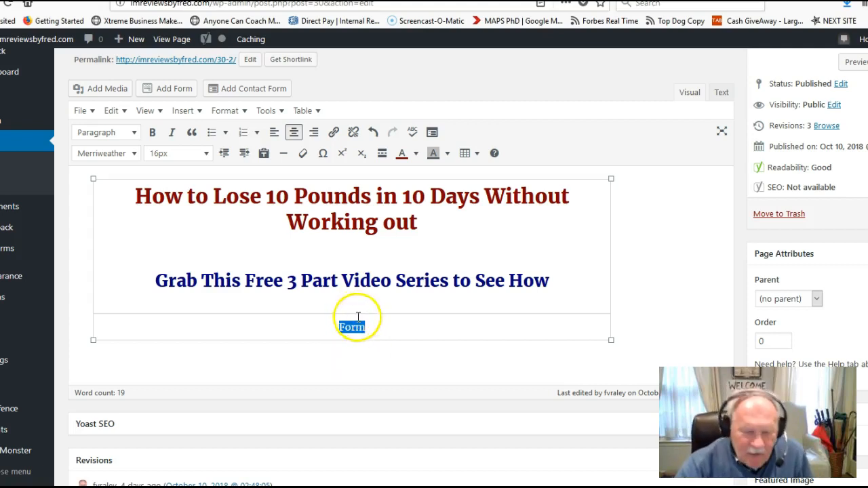
{"action": "left_click", "coordinate": [689, 93]}
{"action": "left_click", "coordinate": [721, 95]}
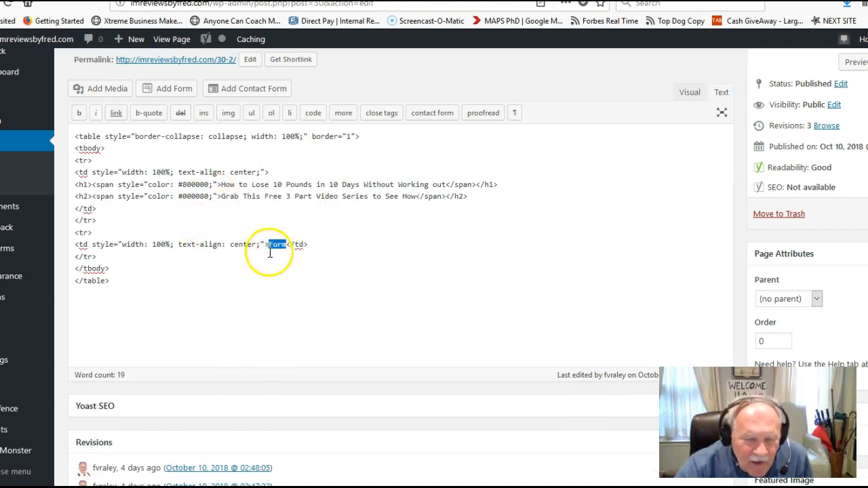
Replace the placeholder "Form" in the second row's code with the copied AWeber JavaScript snippet and return to the visual editor
{"action": "left_click_drag", "start_coordinate": [268, 246], "coordinate": [286, 244]}
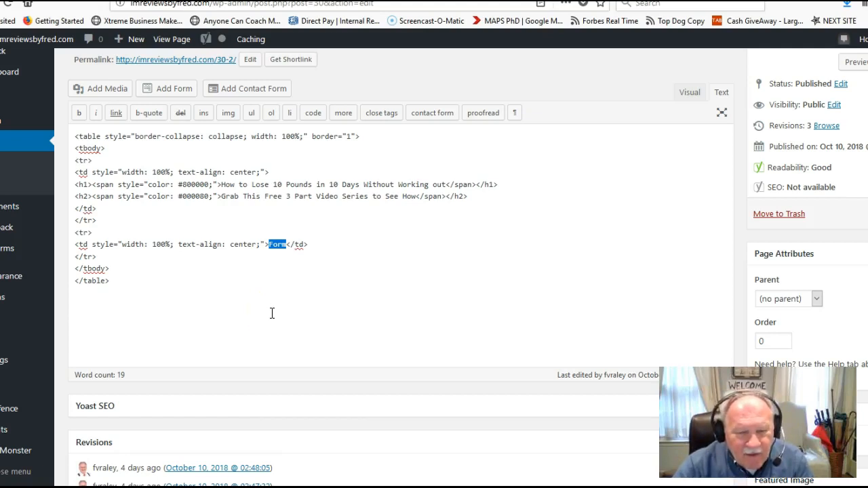
{"action": "type", "text": "<div class=\"AW-Form-342918157\"></div> <script type=\"text/javascript\">(function(d, s, id) {     var js, fjs = d.getElementsByTagName(s)[0];     if (d.getElementById(id)) return;     js = d.createElement(s); js.id = id;     js.src = \"//forms.aweber.com/form/57/342918157.js\";     fjs.parentNode.insertBefore(js, fjs);     }(document, \"script\", \"aweber-wjs-vdb3j0yp3\")); </script>"}
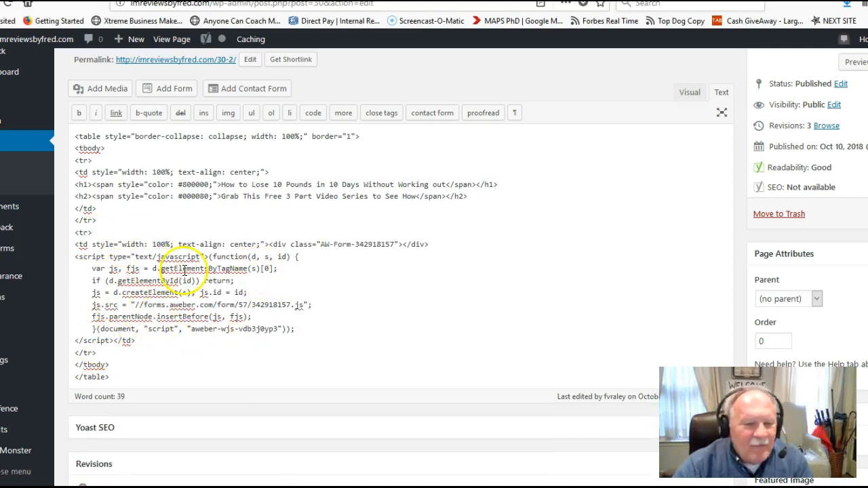
{"action": "left_click", "coordinate": [690, 92]}
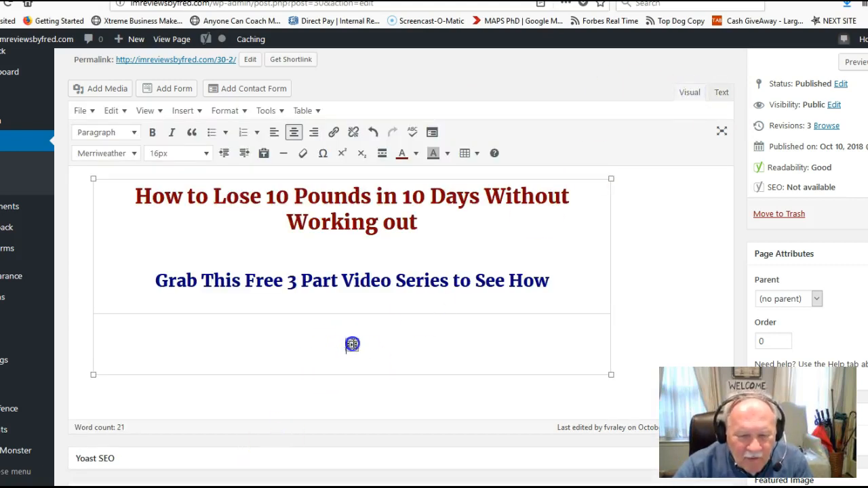
{"action": "left_click", "coordinate": [350, 347]}
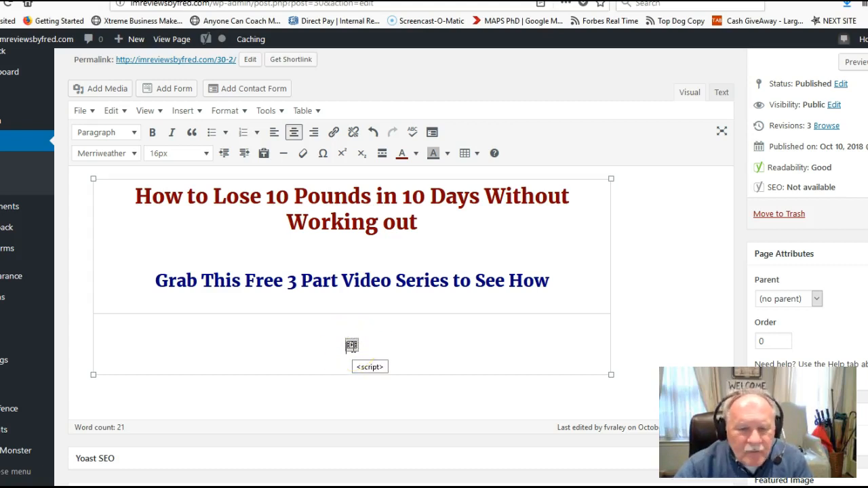
{"action": "left_click", "coordinate": [136, 194]}
{"action": "left_click", "coordinate": [251, 206]}
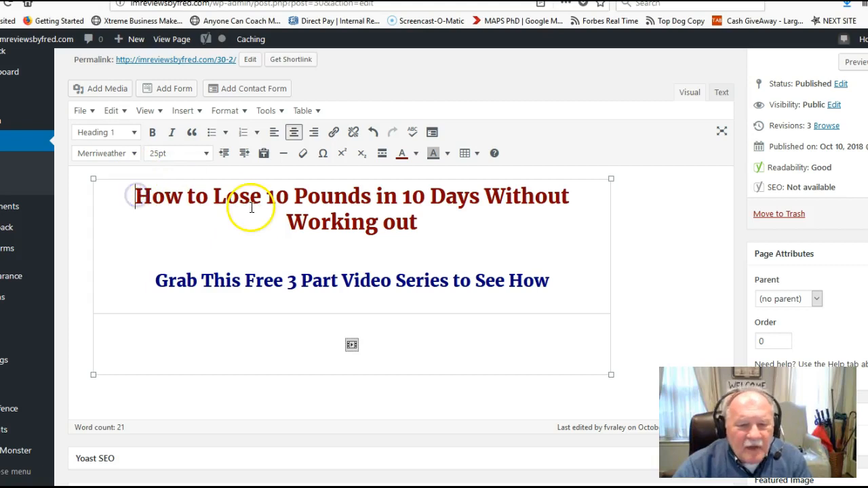
{"action": "left_click_drag", "start_coordinate": [269, 282], "coordinate": [385, 279]}
{"action": "left_click", "coordinate": [390, 279]}
{"action": "left_click", "coordinate": [351, 351]}
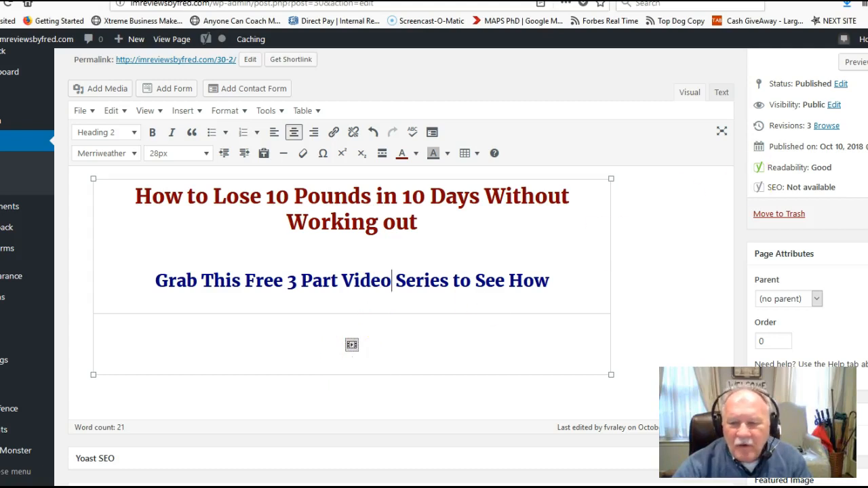
Preview the page and check how the headlines and the sign-up form below them look
{"action": "left_click", "coordinate": [855, 62]}
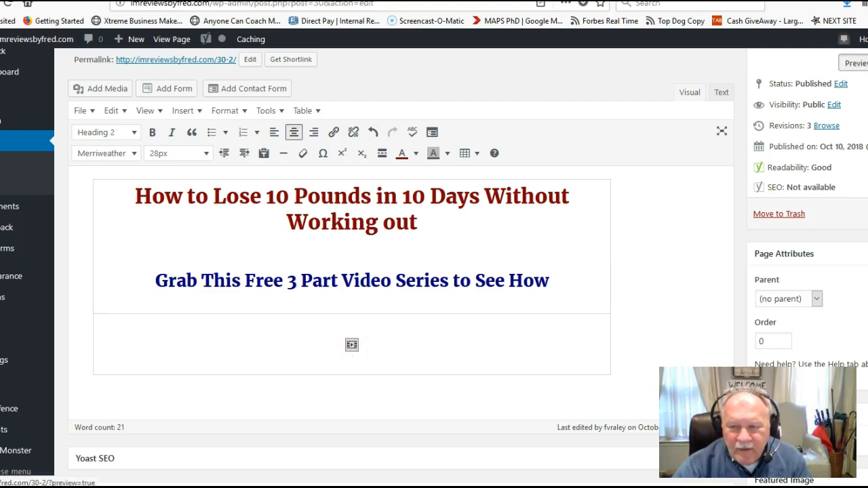
{"action": "left_click", "coordinate": [854, 65]}
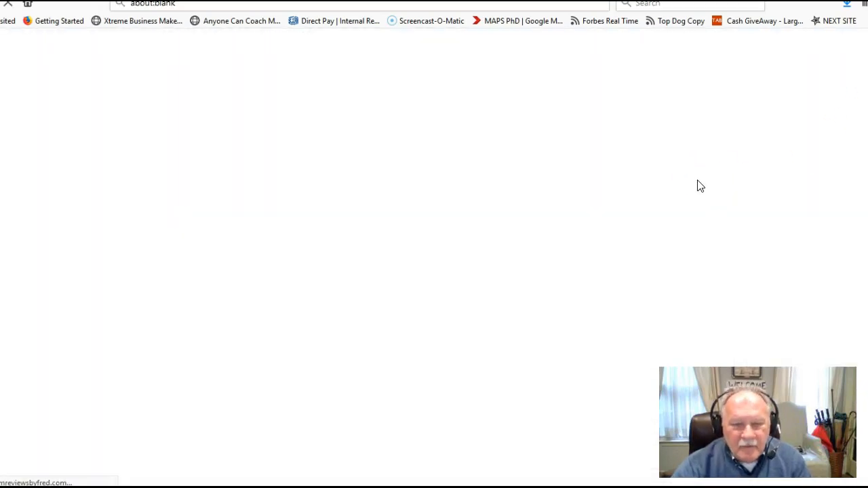
{"action": "scroll", "coordinate": [698, 185], "scroll_direction": "down", "scroll_amount": 5}
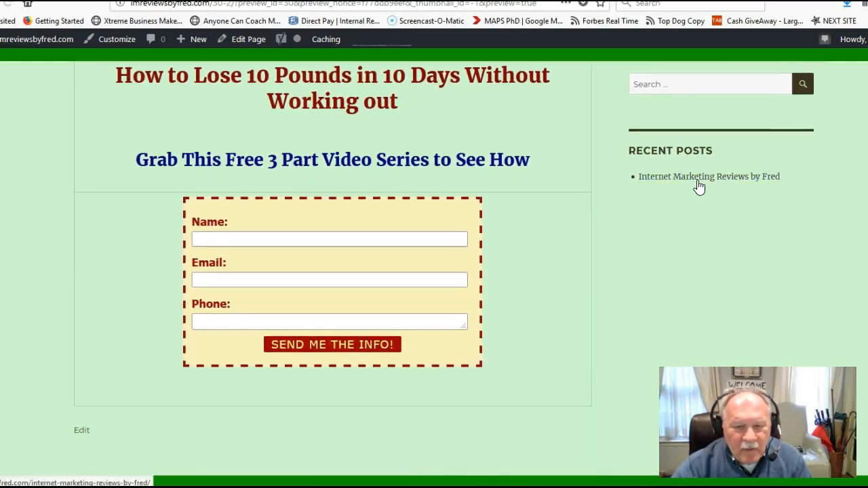
{"action": "scroll", "coordinate": [682, 170], "scroll_direction": "up", "scroll_amount": 1}
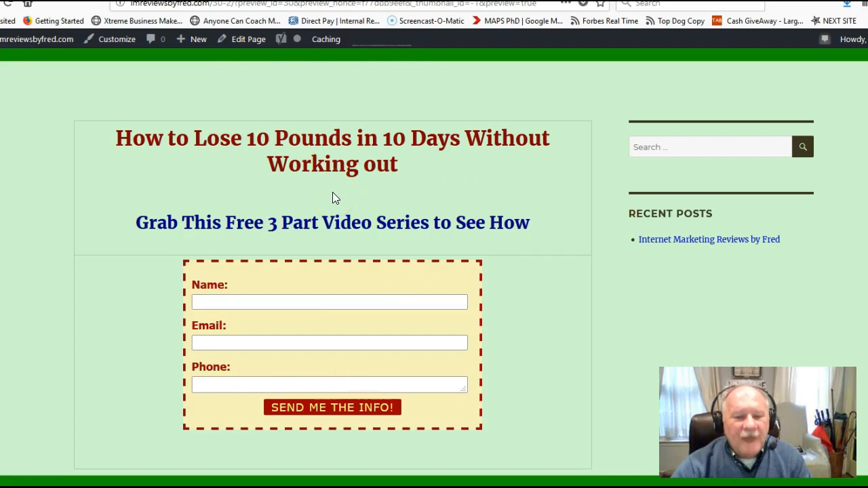
Review the wording of the main headline and the "Grab This Free 3 Part Video Series to See How" subheadline in the page preview
{"action": "left_click_drag", "start_coordinate": [122, 135], "coordinate": [402, 167]}
{"action": "left_click", "coordinate": [404, 165]}
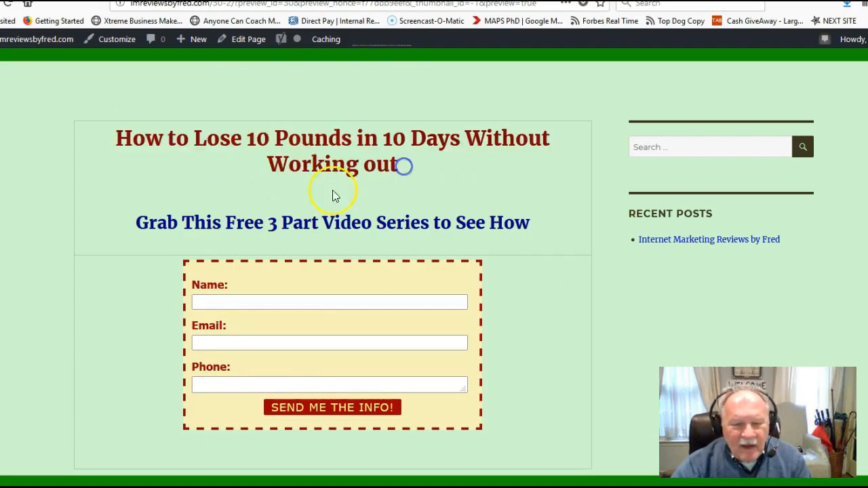
{"action": "left_click_drag", "start_coordinate": [136, 223], "coordinate": [533, 228]}
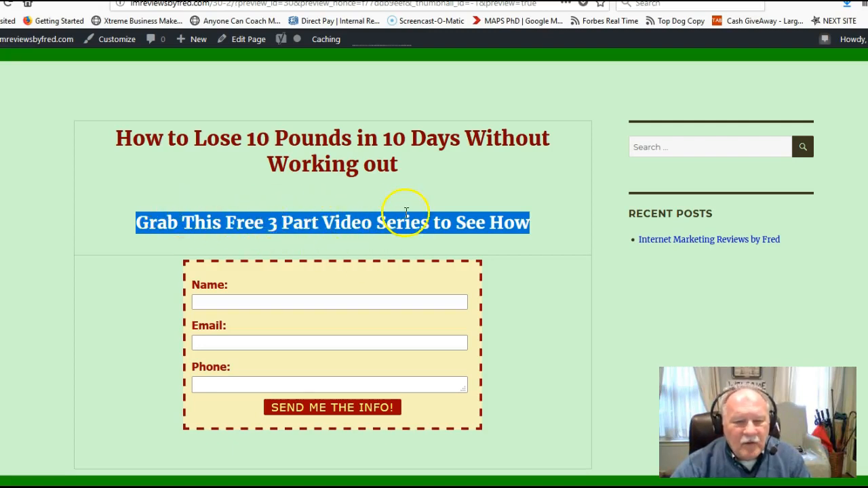
{"action": "left_click_drag", "start_coordinate": [455, 223], "coordinate": [532, 229]}
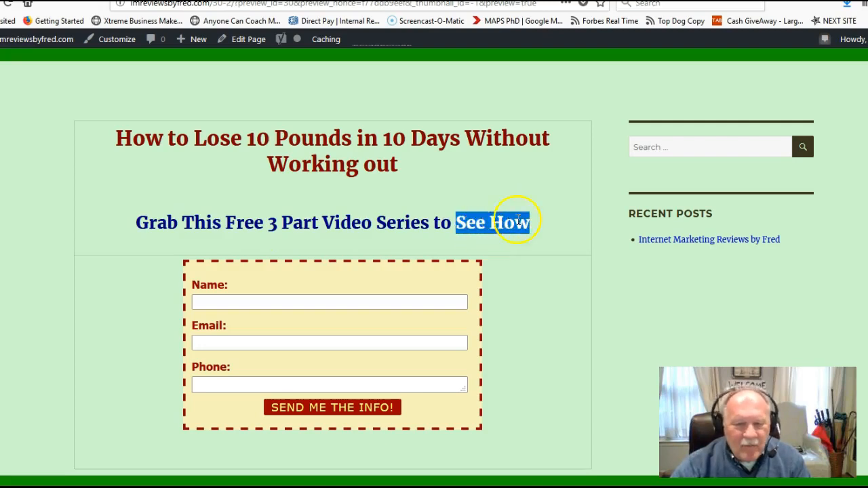
{"action": "left_click", "coordinate": [411, 227]}
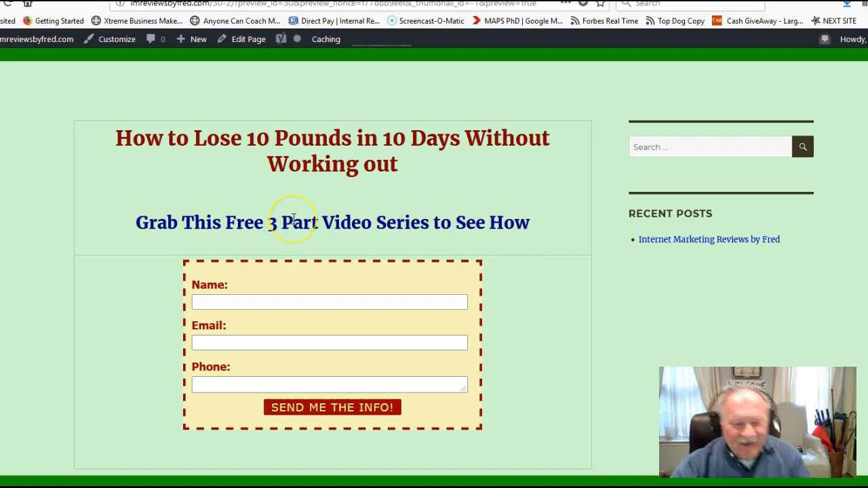
{"action": "double_click", "coordinate": [294, 217]}
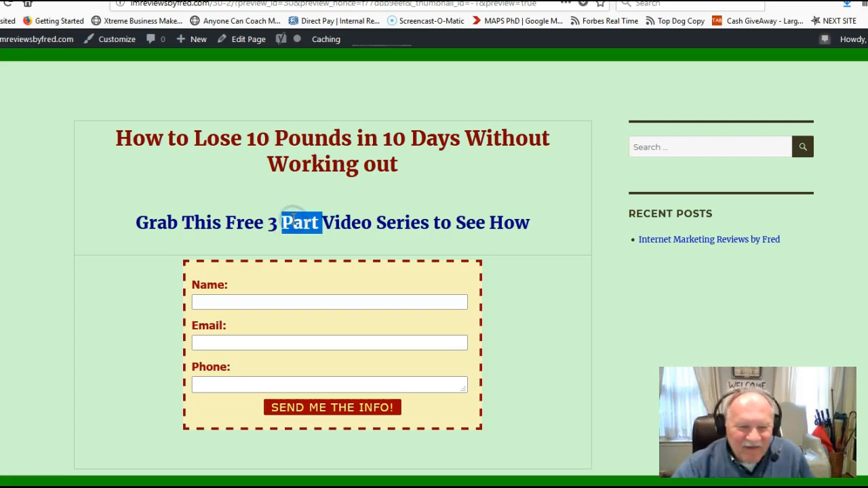
{"action": "left_click", "coordinate": [294, 217]}
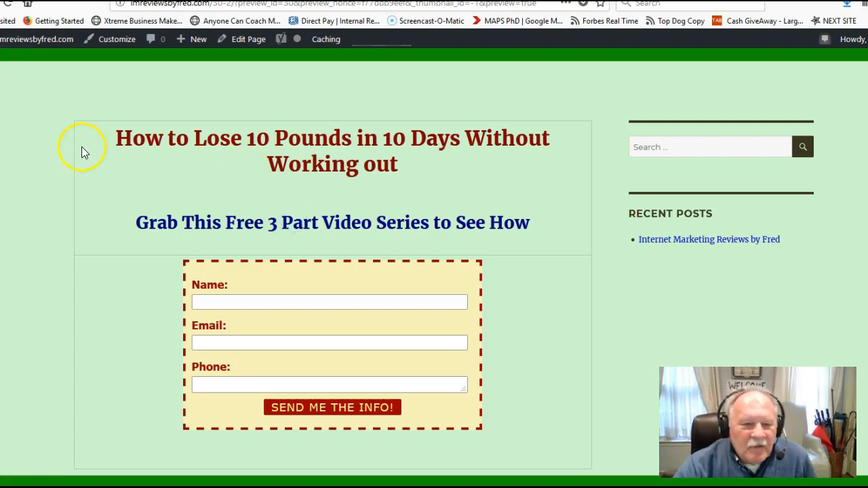
{"action": "left_click_drag", "start_coordinate": [95, 139], "coordinate": [406, 163]}
{"action": "left_click_drag", "start_coordinate": [112, 221], "coordinate": [540, 226]}
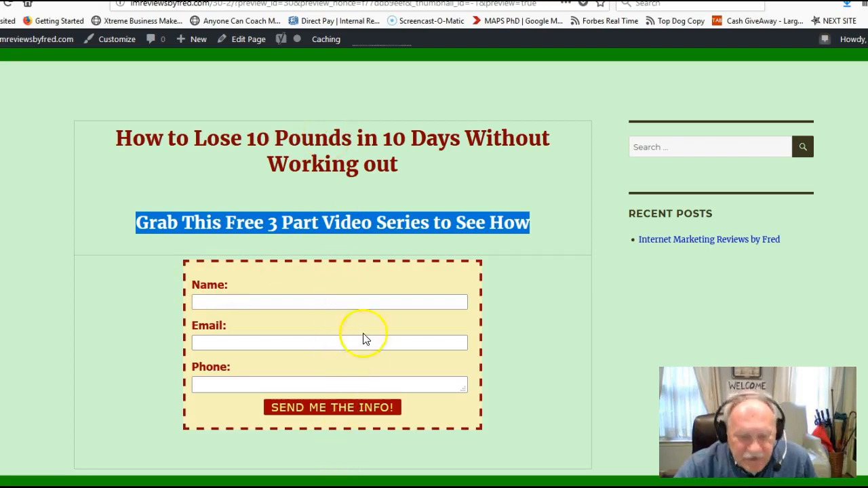
{"action": "left_click", "coordinate": [366, 176]}
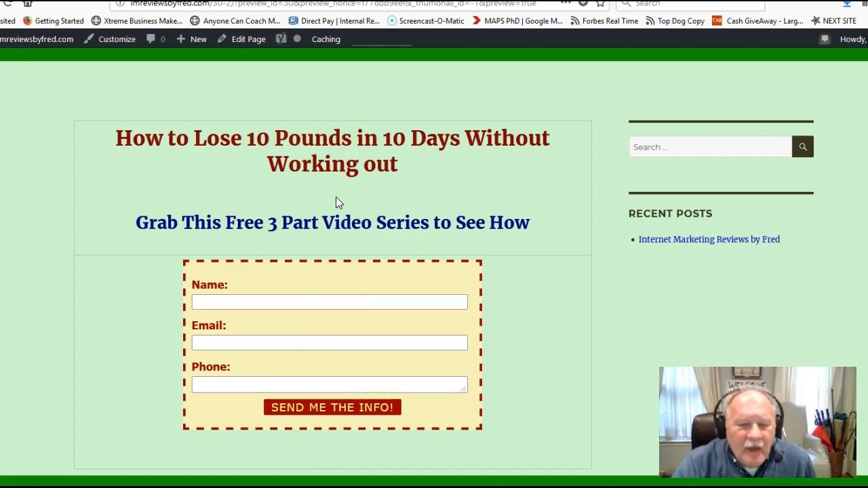
Examine the sign-up form's Name, Email and Phone fields in the preview, then the page's header banner
{"action": "scroll", "coordinate": [332, 205], "scroll_direction": "down", "scroll_amount": 2}
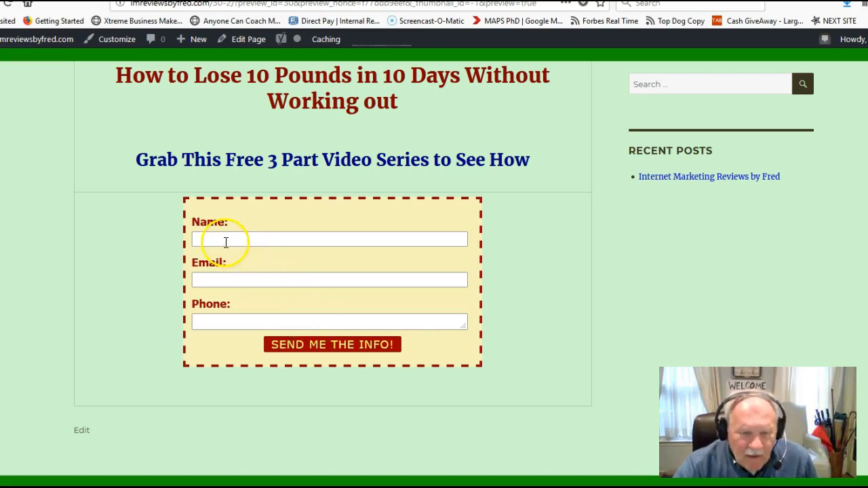
{"action": "left_click", "coordinate": [208, 279]}
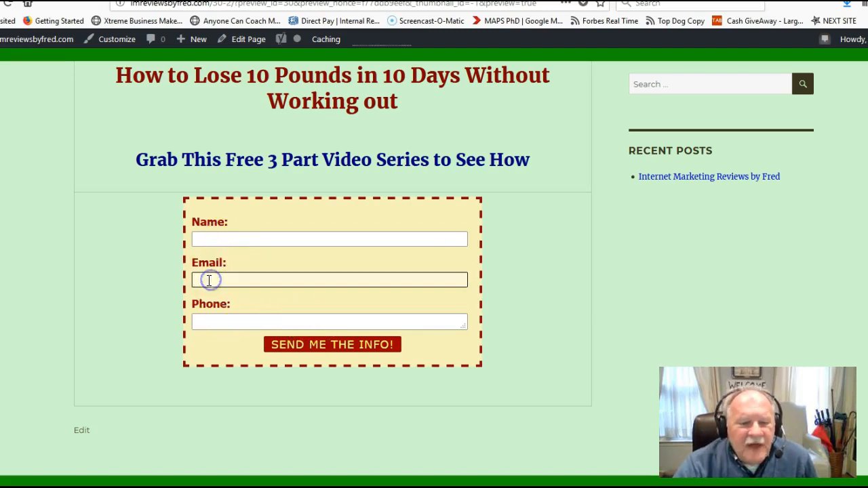
{"action": "left_click_drag", "start_coordinate": [195, 269], "coordinate": [228, 264]}
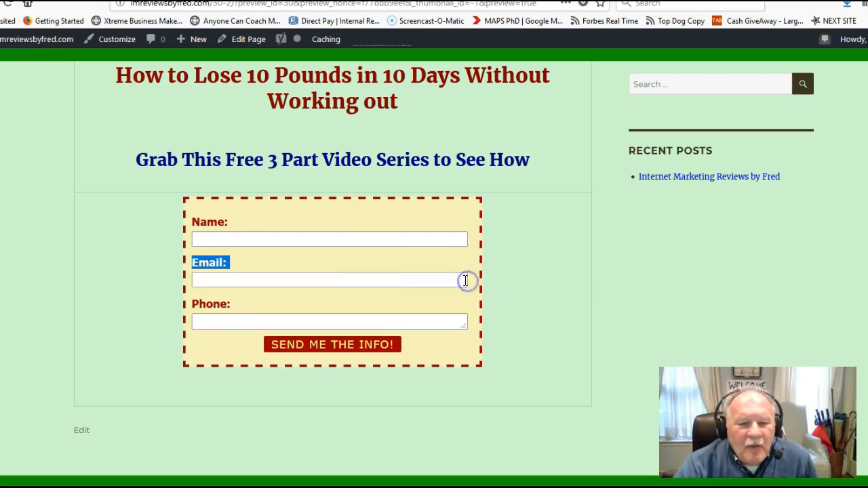
{"action": "left_click", "coordinate": [465, 280]}
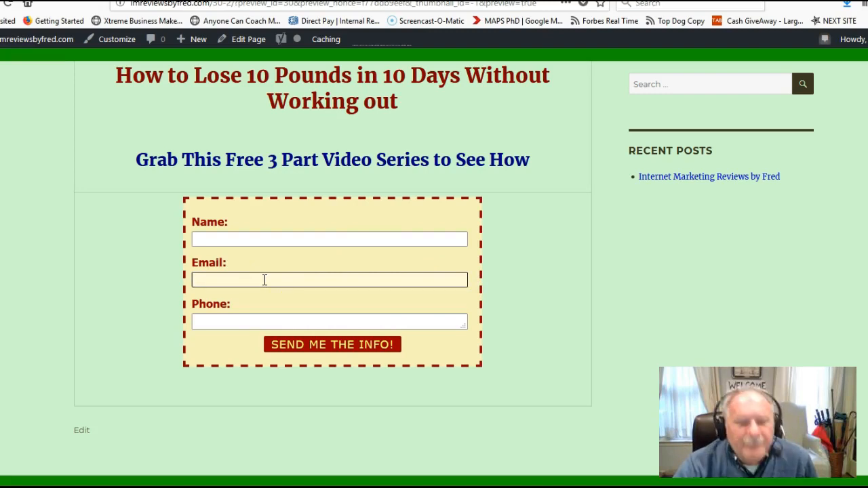
{"action": "left_click", "coordinate": [212, 240]}
{"action": "left_click", "coordinate": [204, 239]}
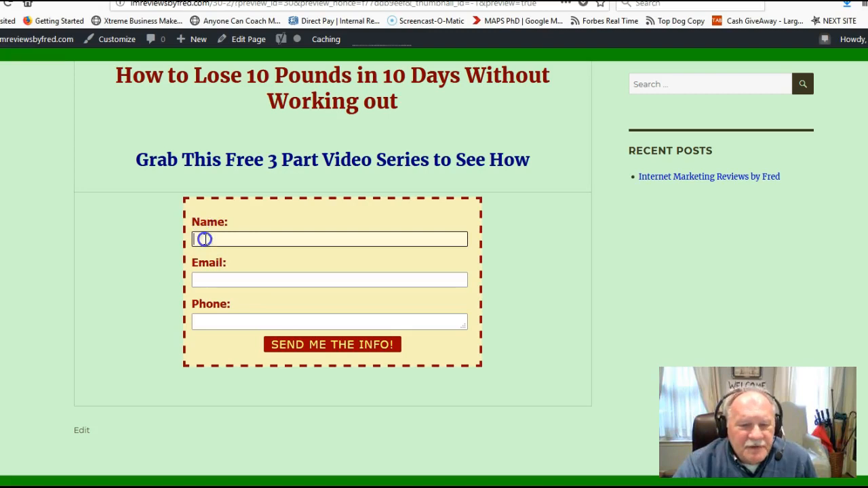
{"action": "left_click", "coordinate": [202, 239]}
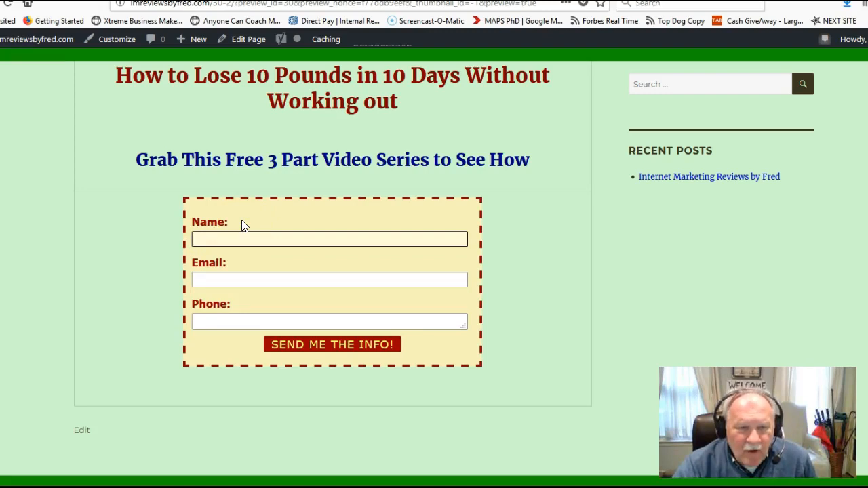
{"action": "left_click", "coordinate": [227, 243]}
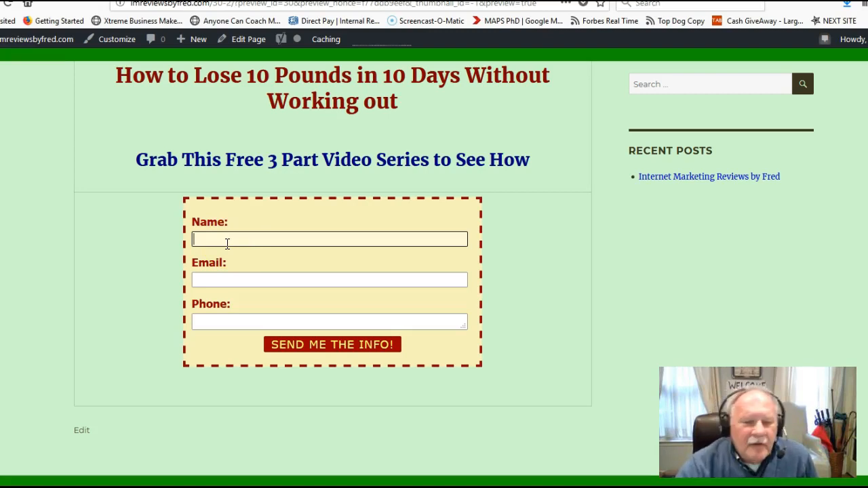
{"action": "left_click", "coordinate": [237, 324]}
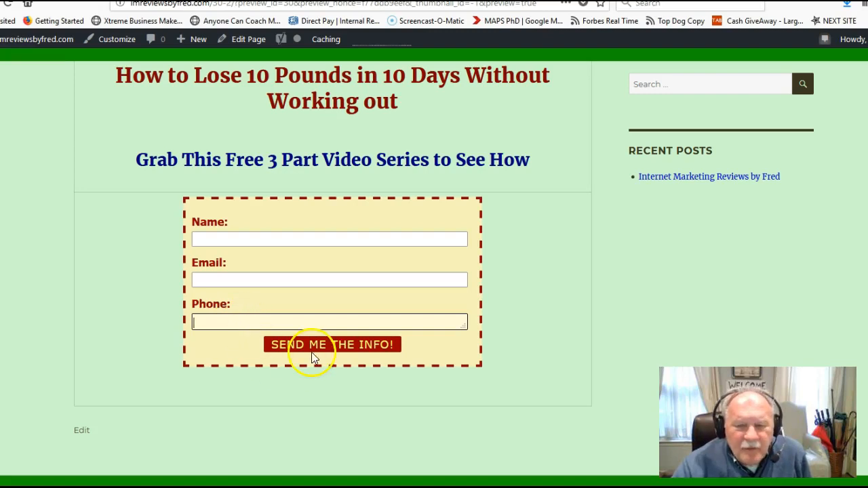
{"action": "scroll", "coordinate": [530, 320], "scroll_direction": "down", "scroll_amount": 1}
{"action": "scroll", "coordinate": [530, 321], "scroll_direction": "up", "scroll_amount": 3}
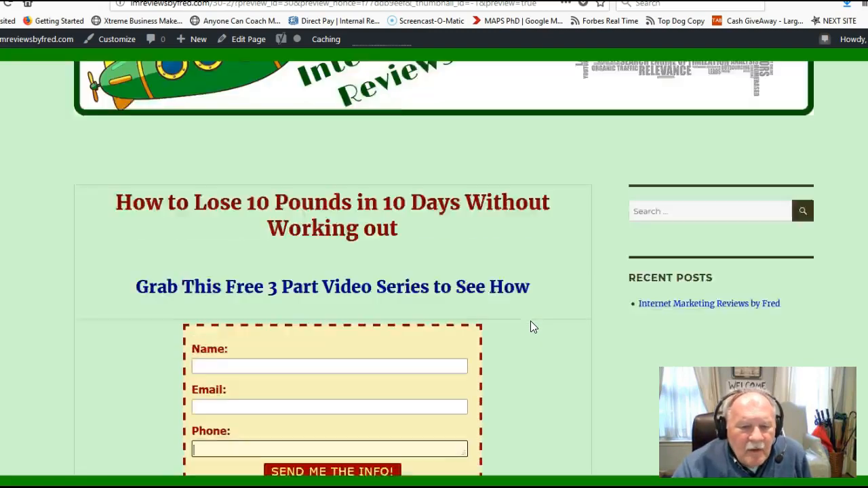
{"action": "scroll", "coordinate": [530, 322], "scroll_direction": "up", "scroll_amount": 1}
{"action": "scroll", "coordinate": [530, 321], "scroll_direction": "up", "scroll_amount": 2}
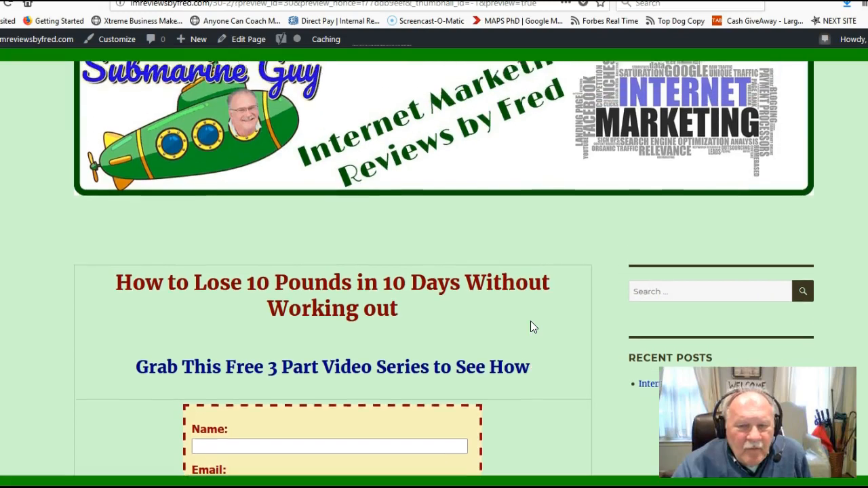
Return to the page editor, preview the changes once more and come back to the editor
{"action": "left_click", "coordinate": [78, 117]}
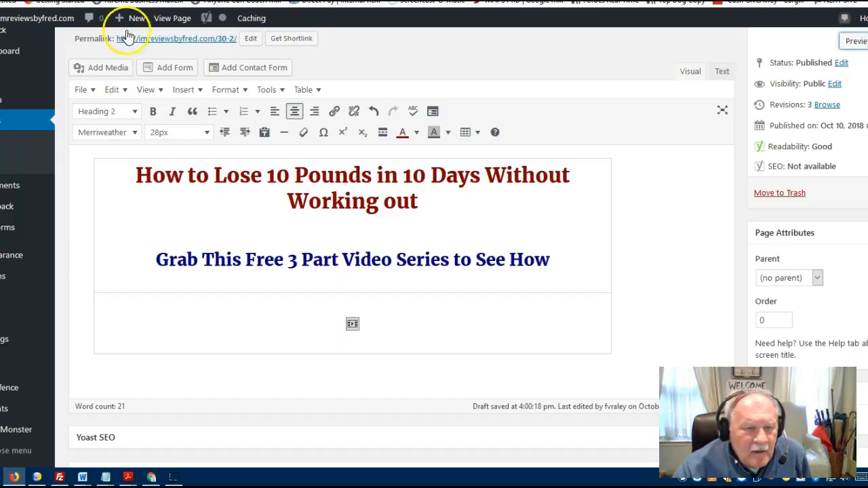
{"action": "scroll", "coordinate": [508, 254], "scroll_direction": "down", "scroll_amount": 2}
{"action": "scroll", "coordinate": [648, 253], "scroll_direction": "up", "scroll_amount": 2}
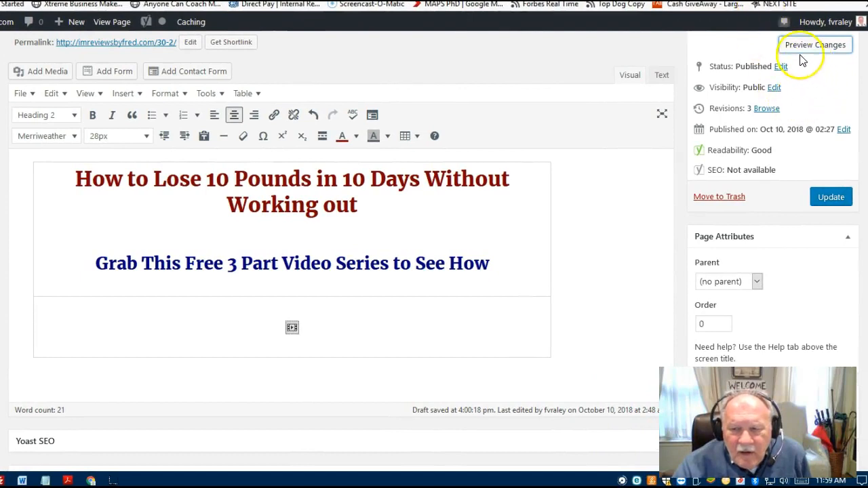
{"action": "left_click", "coordinate": [812, 51]}
{"action": "scroll", "coordinate": [542, 196], "scroll_direction": "down", "scroll_amount": 3}
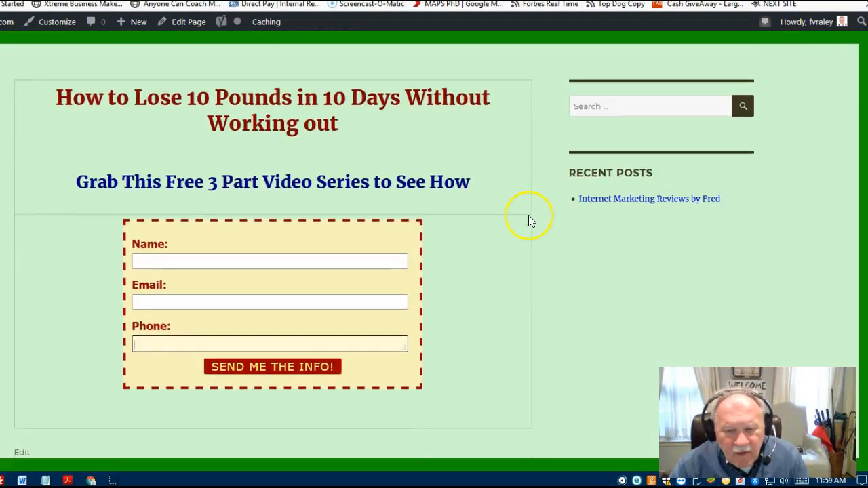
{"action": "key", "text": "ctrl+w"}
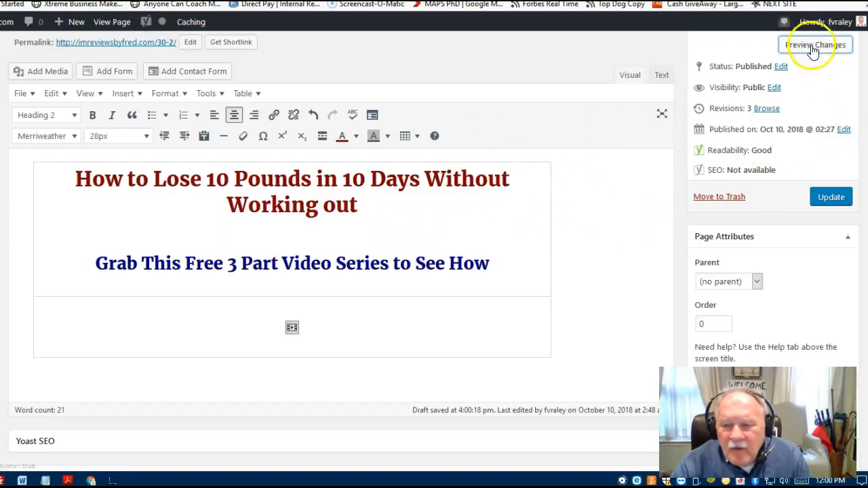
Update the published page and check its permalink and content in the editor
{"action": "left_click", "coordinate": [833, 202]}
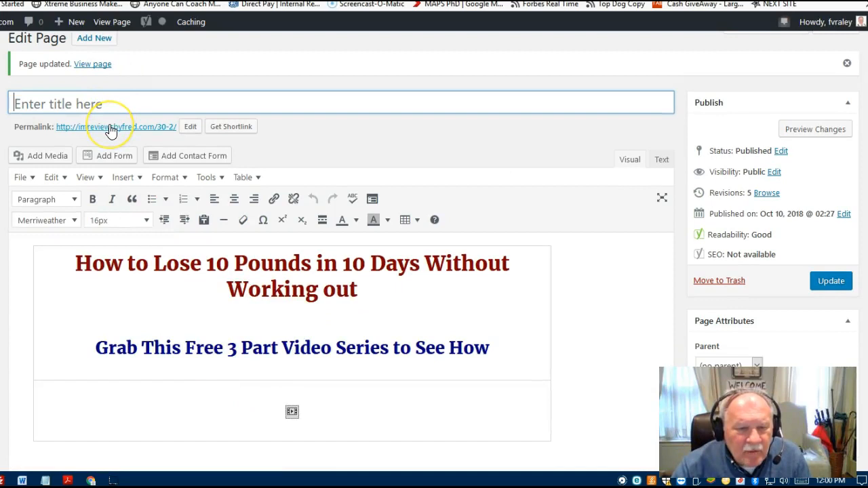
{"action": "left_click", "coordinate": [176, 132]}
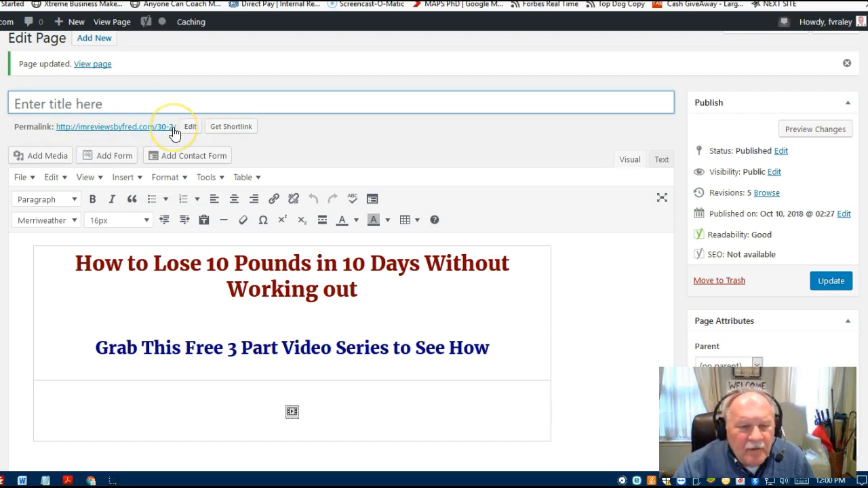
{"action": "left_click", "coordinate": [150, 105]}
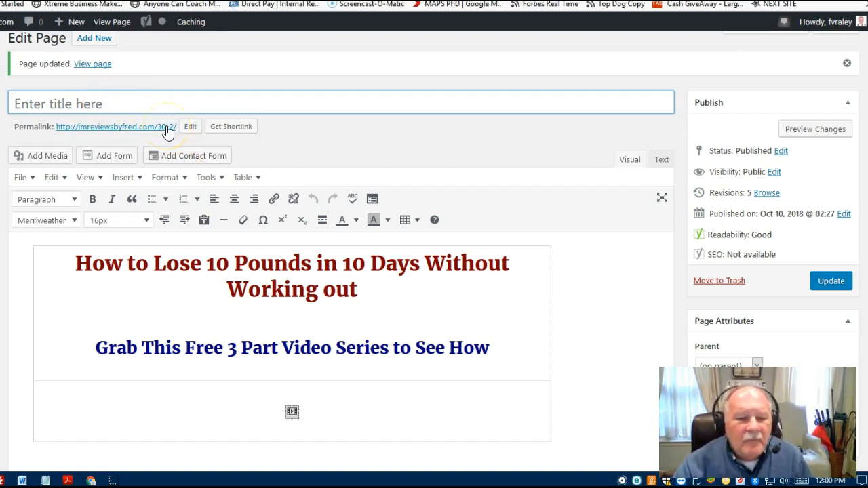
{"action": "left_click", "coordinate": [217, 304]}
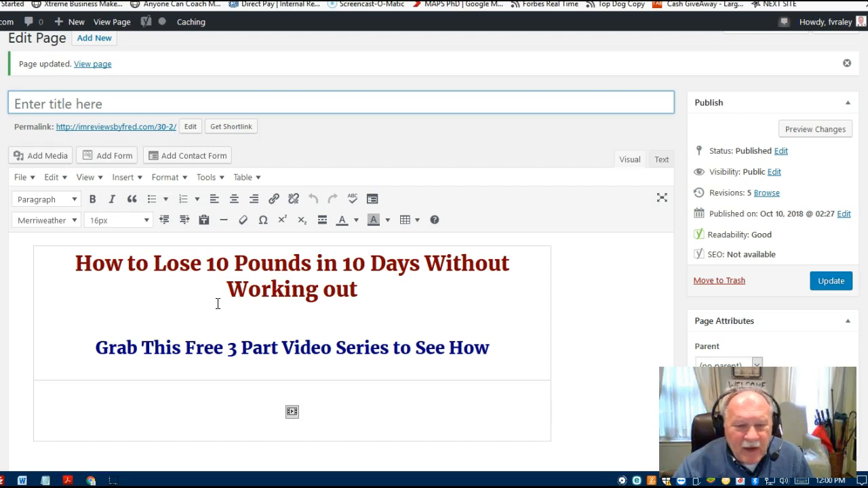
{"action": "scroll", "coordinate": [217, 303], "scroll_direction": "down", "scroll_amount": 1}
{"action": "left_click", "coordinate": [212, 288]}
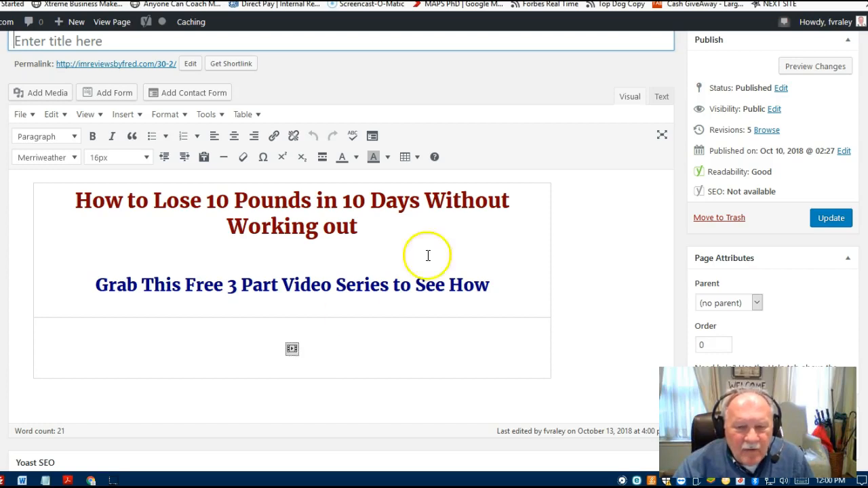
Switch to AWeber and open the design stage of the sign-up form
{"action": "left_click", "coordinate": [271, 1]}
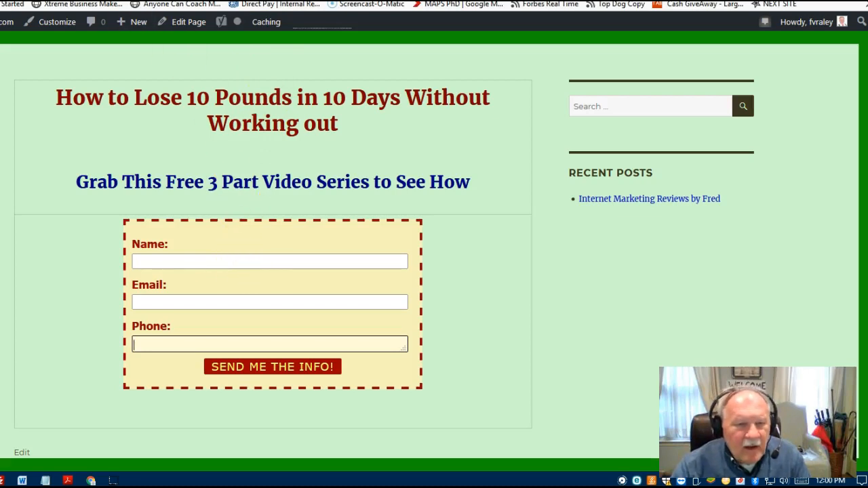
{"action": "left_click", "coordinate": [140, 1]}
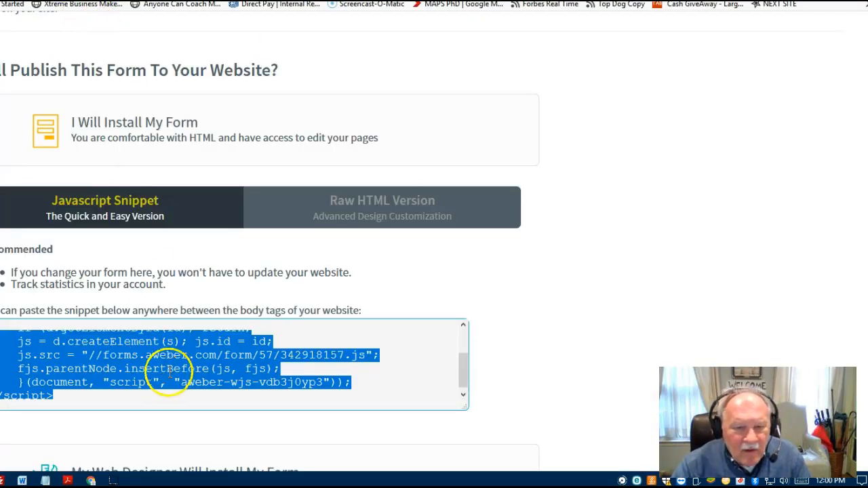
{"action": "scroll", "coordinate": [299, 154], "scroll_direction": "up", "scroll_amount": 2}
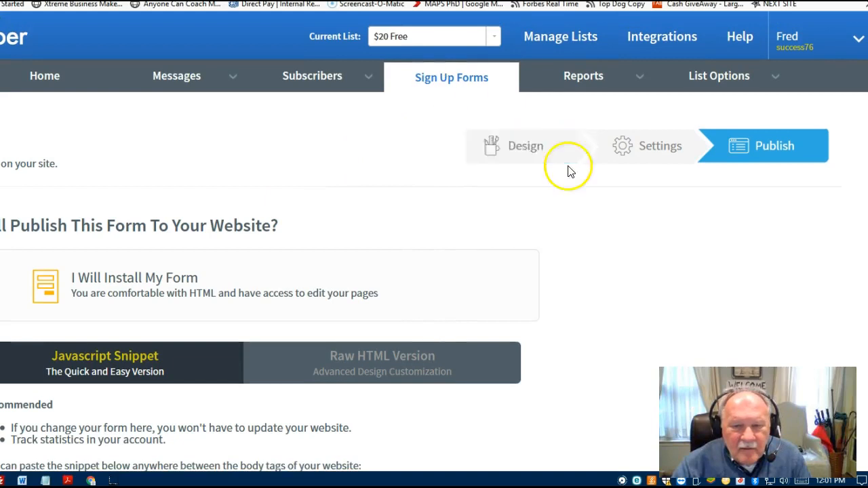
{"action": "left_click", "coordinate": [636, 151]}
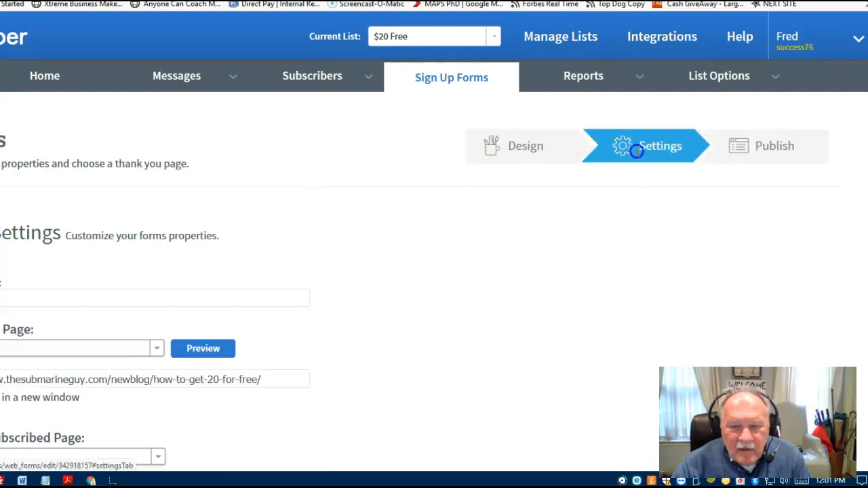
{"action": "left_click", "coordinate": [526, 146]}
{"action": "scroll", "coordinate": [418, 229], "scroll_direction": "down", "scroll_amount": 2}
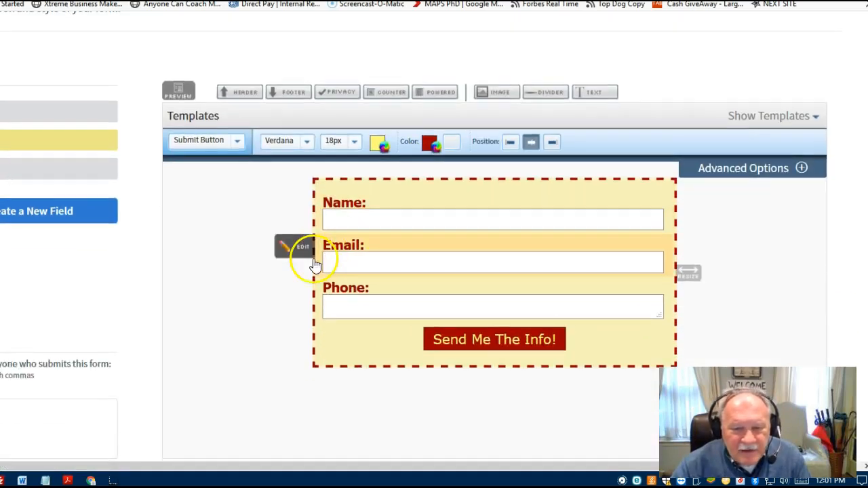
Set the text colour of the sign-up form's labels to dark blue, 001494
{"action": "left_click", "coordinate": [239, 142]}
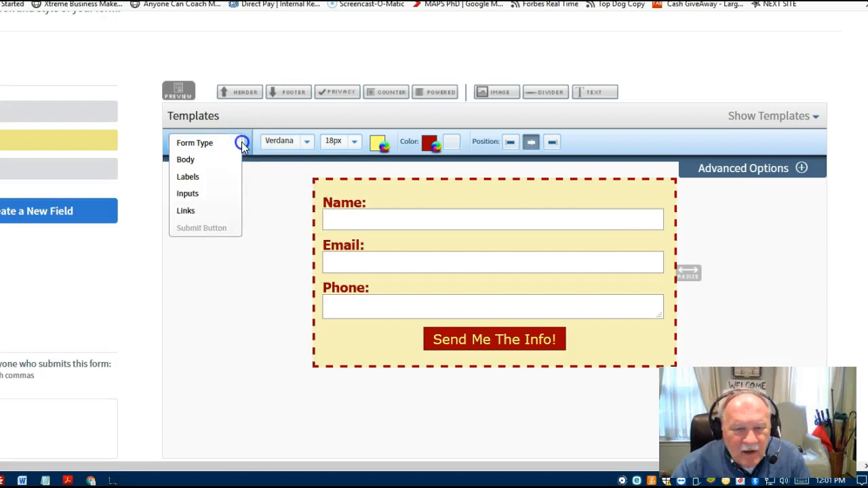
{"action": "left_click", "coordinate": [204, 177]}
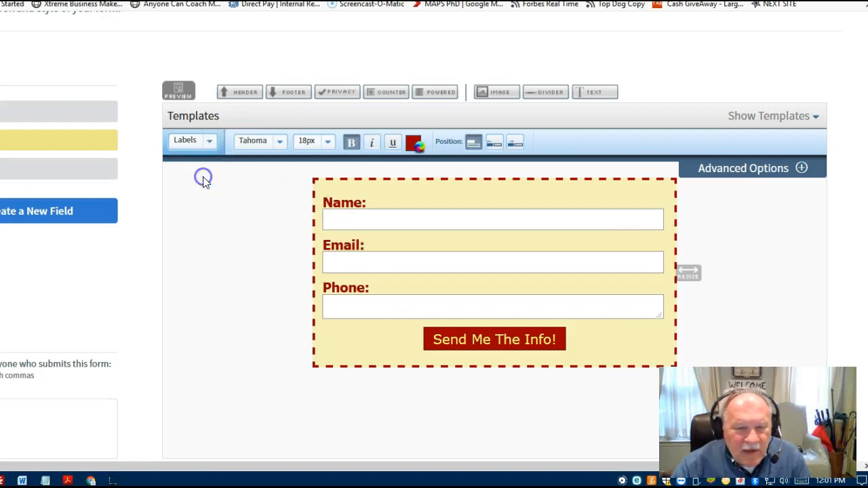
{"action": "left_click", "coordinate": [416, 147]}
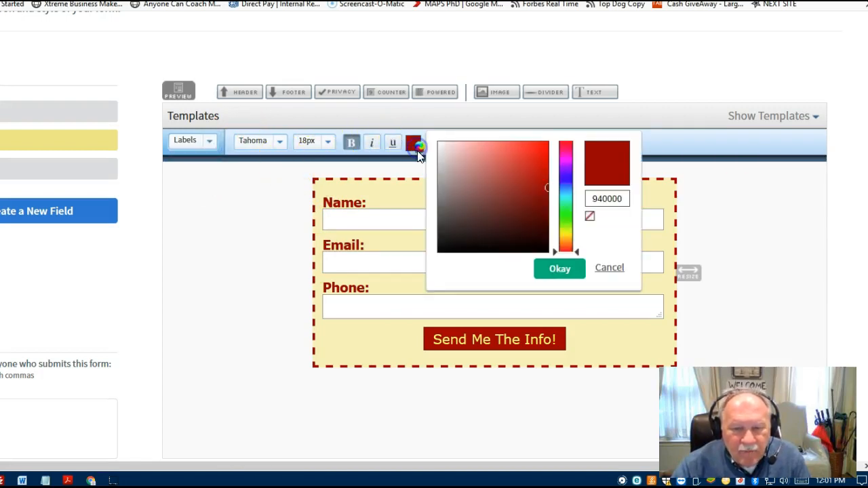
{"action": "left_click", "coordinate": [568, 180]}
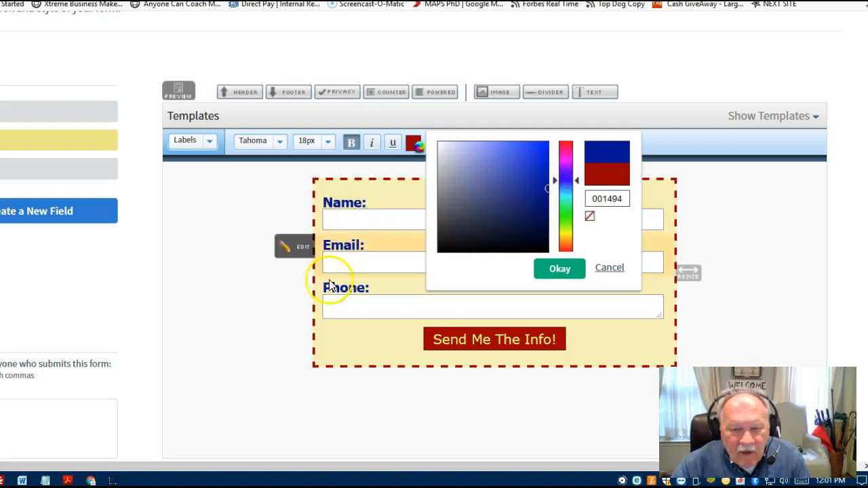
{"action": "left_click", "coordinate": [560, 269]}
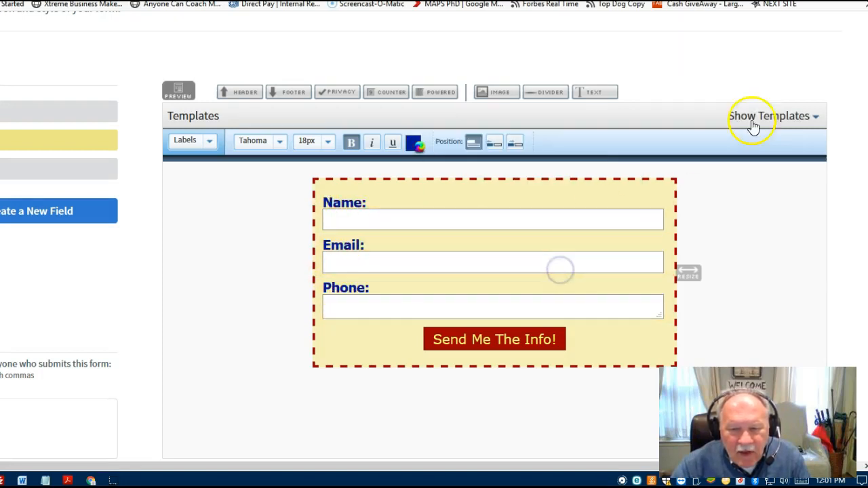
Save the sign-up form with its new label colour
{"action": "scroll", "coordinate": [773, 122], "scroll_direction": "down", "scroll_amount": 4}
{"action": "scroll", "coordinate": [703, 249], "scroll_direction": "down", "scroll_amount": 5}
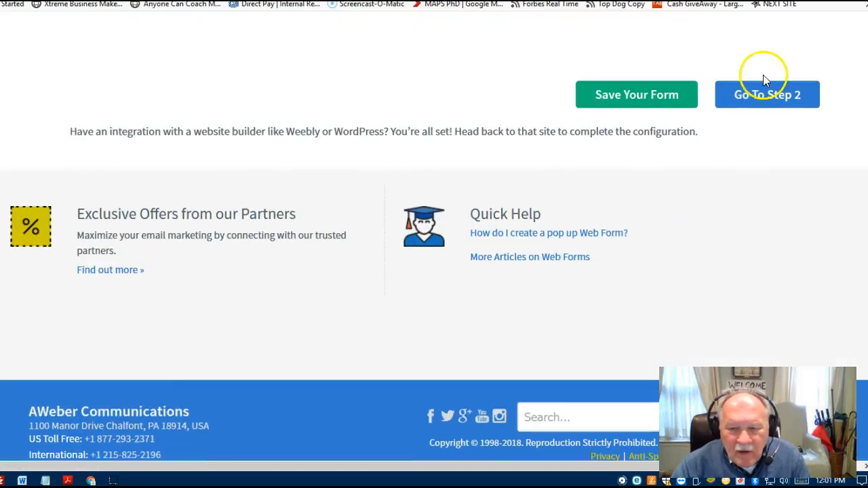
{"action": "left_click", "coordinate": [653, 99]}
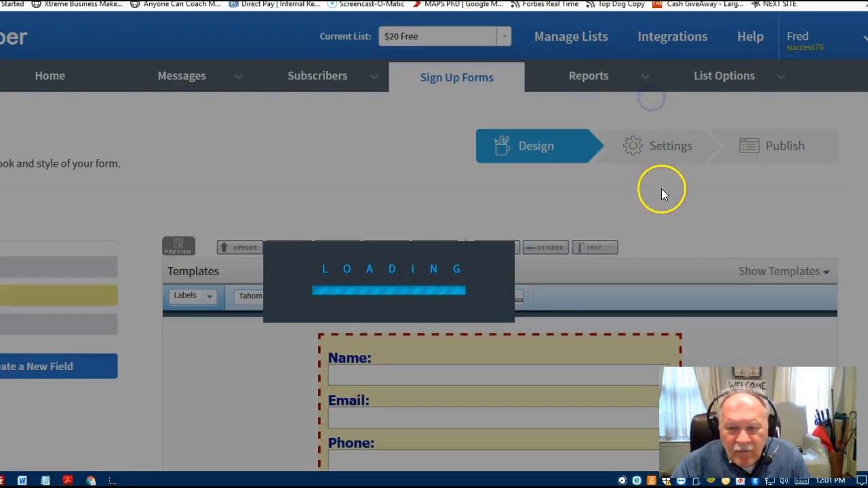
Advance the form past the settings stage to the publish stage and save its pending changes there
{"action": "scroll", "coordinate": [683, 178], "scroll_direction": "down", "scroll_amount": 8}
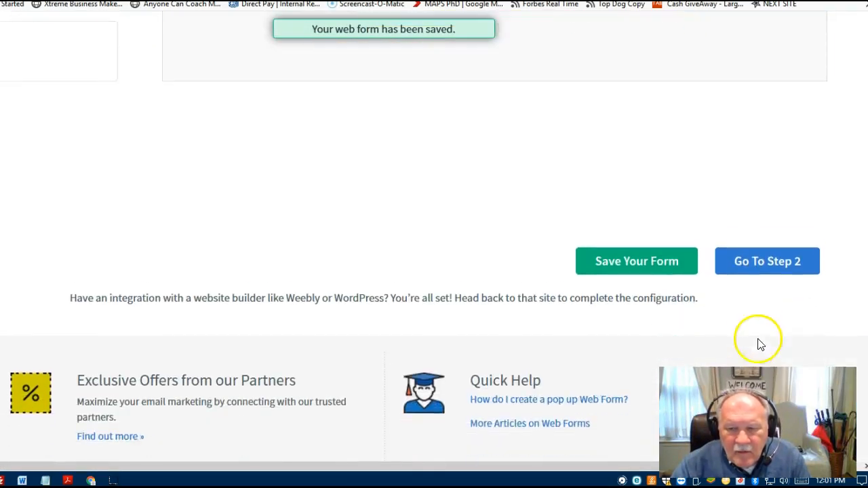
{"action": "left_click", "coordinate": [770, 253]}
{"action": "scroll", "coordinate": [382, 314], "scroll_direction": "down", "scroll_amount": 5}
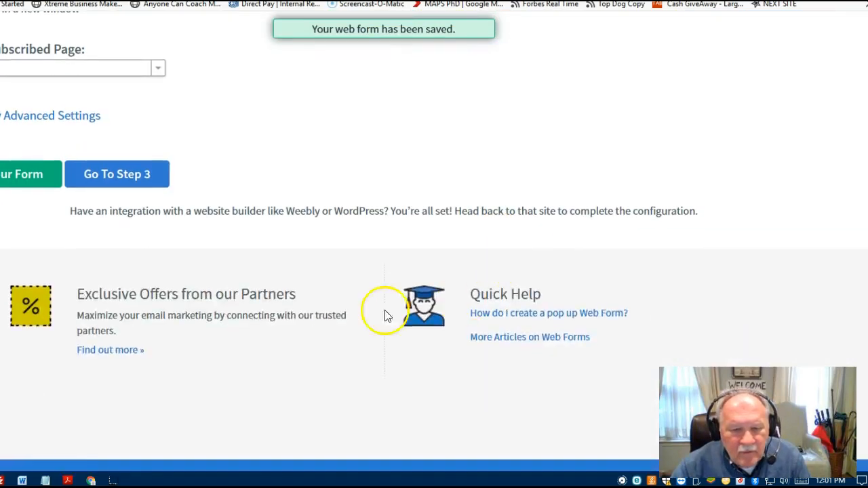
{"action": "left_click", "coordinate": [129, 176]}
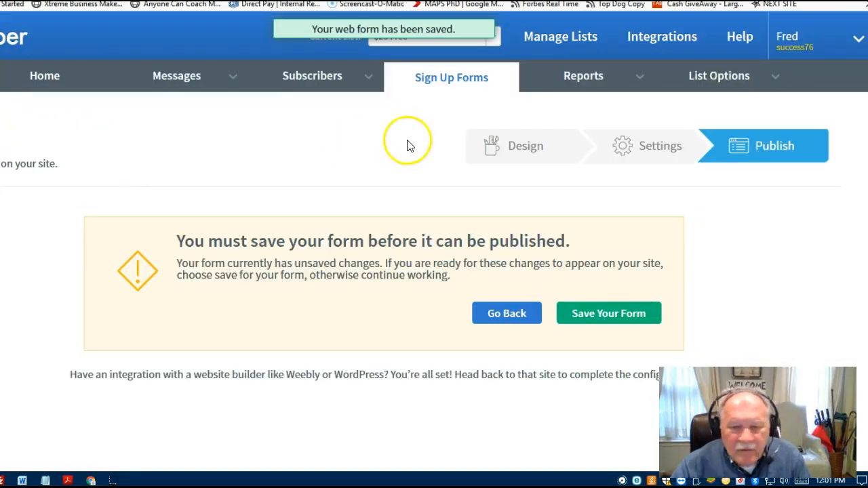
{"action": "left_click", "coordinate": [616, 317]}
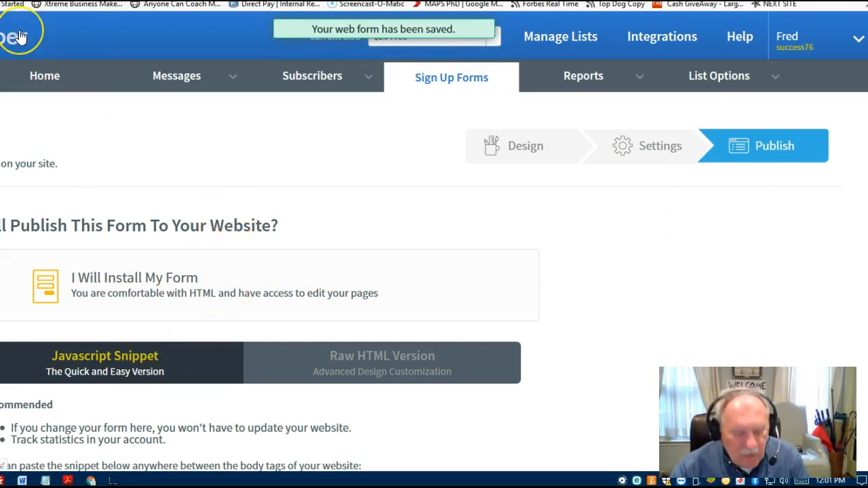
Switch to the live opt-in page and check the Name, Email and Phone fields of the embedded form
{"action": "key", "text": "ctrl+Tab"}
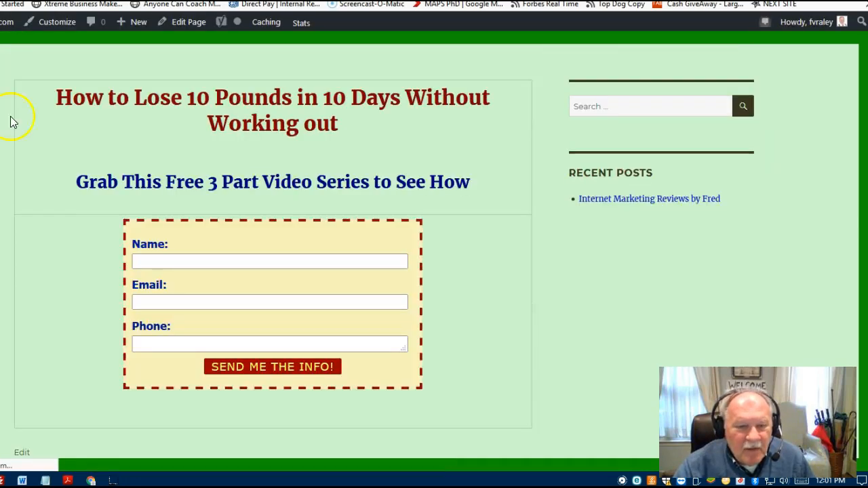
{"action": "left_click", "coordinate": [141, 262]}
{"action": "left_click", "coordinate": [143, 300]}
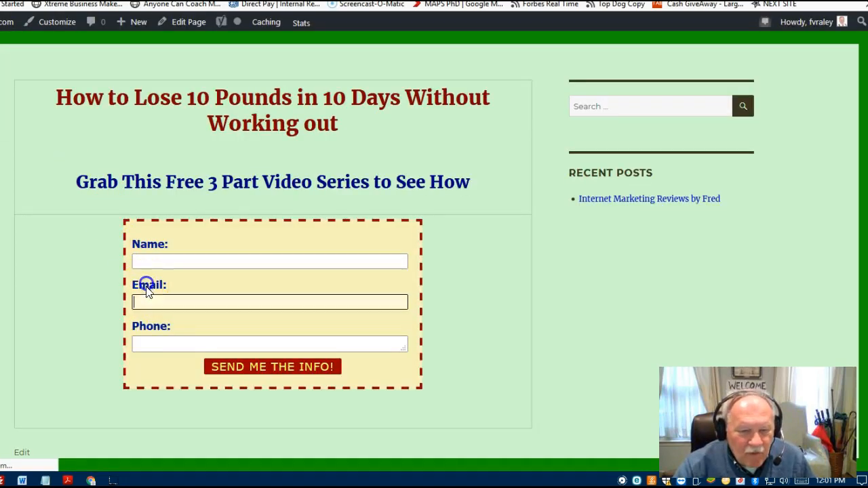
{"action": "left_click", "coordinate": [154, 342]}
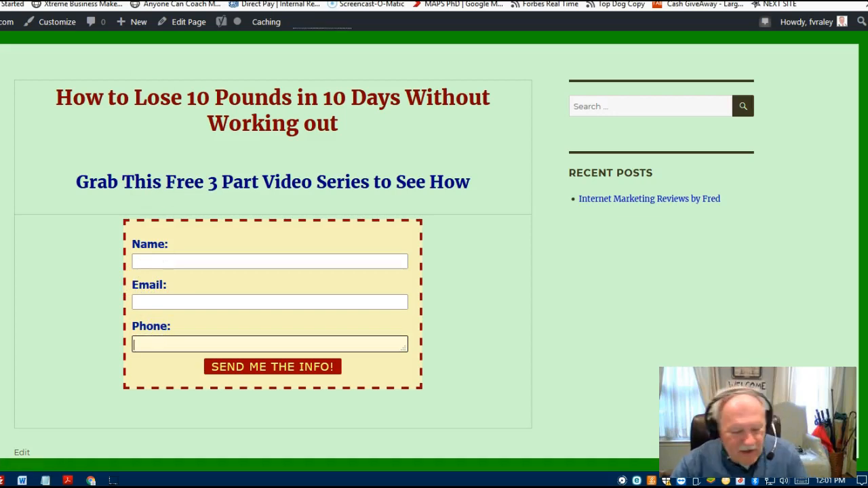
{"action": "key", "text": "ctrl+Tab"}
{"action": "key", "text": "ctrl+shift+Tab"}
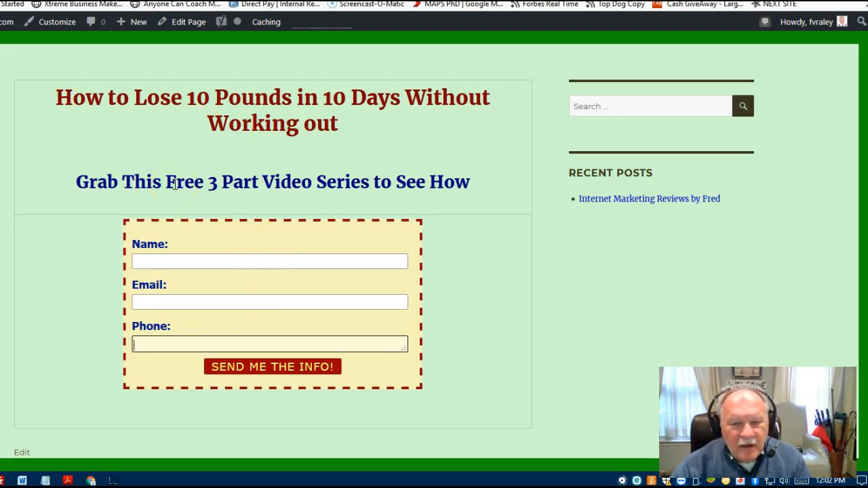
{"action": "left_click", "coordinate": [42, 0]}
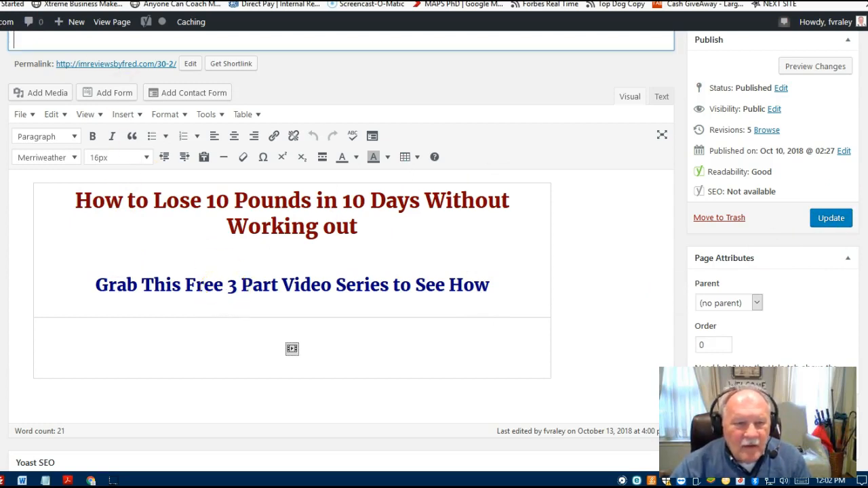
Switch to AWeber and open the Legacy Follow Up Series of the $20 Free list
{"action": "key", "text": "ctrl+Tab"}
{"action": "left_click", "coordinate": [184, 77]}
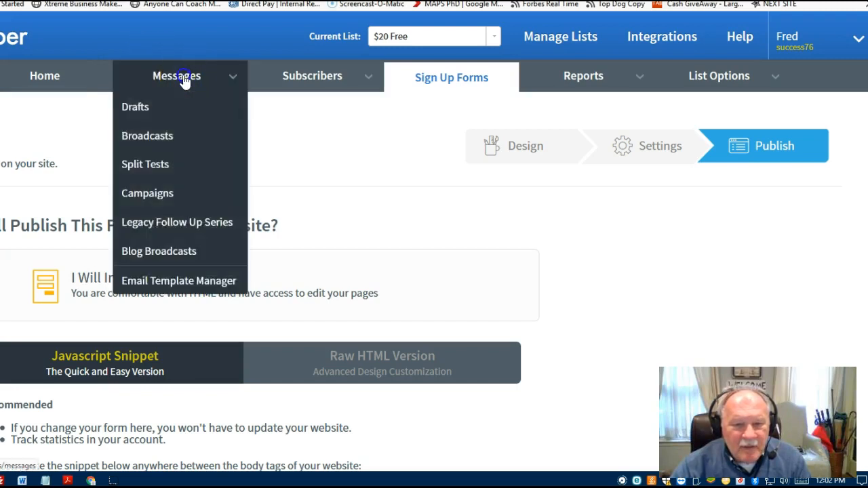
{"action": "mouse_move", "coordinate": [164, 86]}
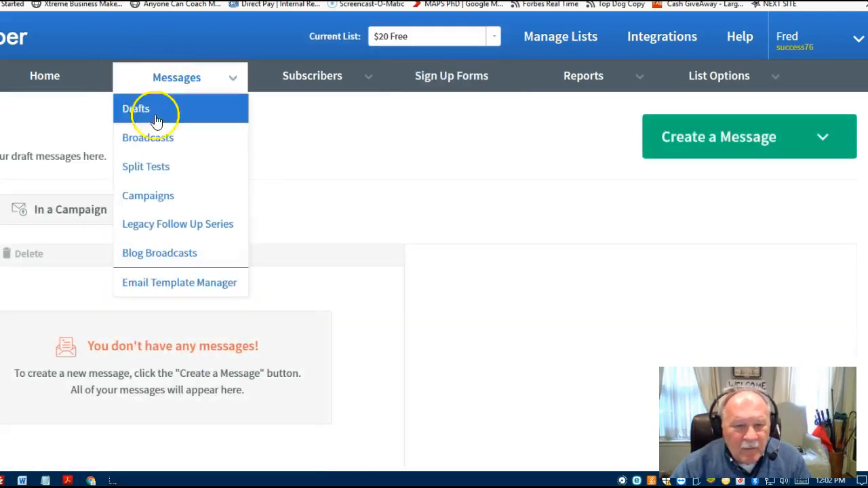
{"action": "left_click", "coordinate": [144, 224]}
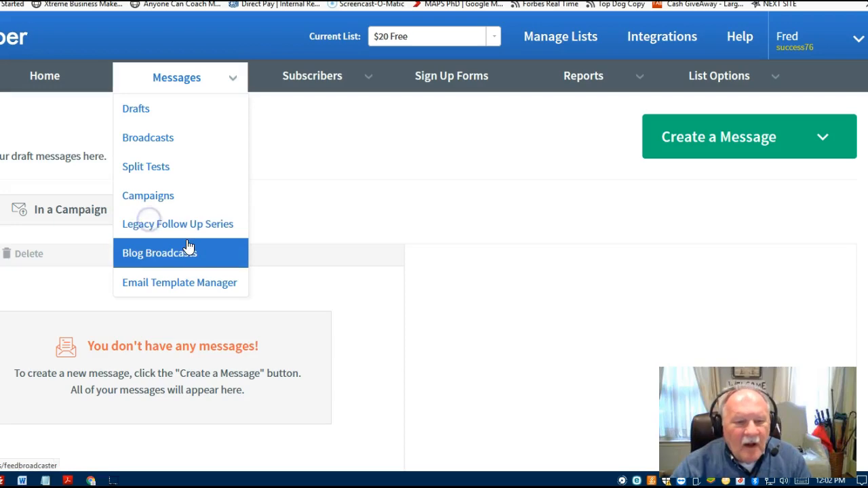
Examine the follow-up messages' subjects and send intervals, and return to the account overview
{"action": "scroll", "coordinate": [471, 245], "scroll_direction": "down", "scroll_amount": 6}
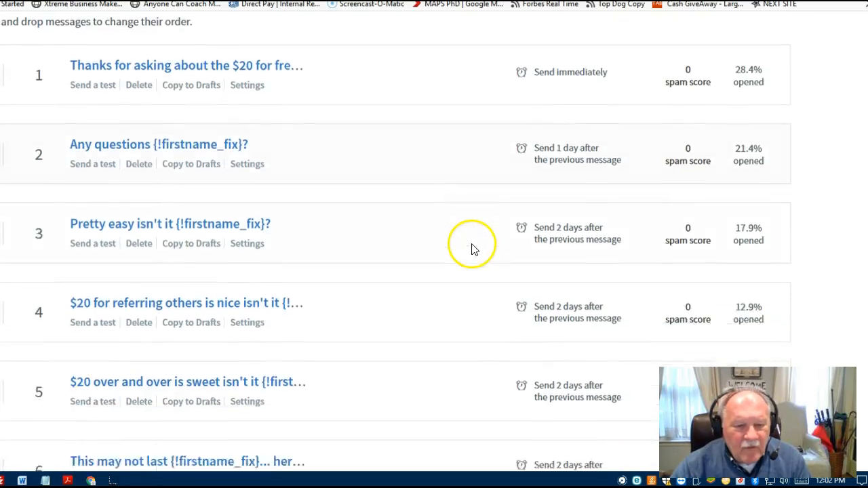
{"action": "scroll", "coordinate": [471, 244], "scroll_direction": "down", "scroll_amount": 6}
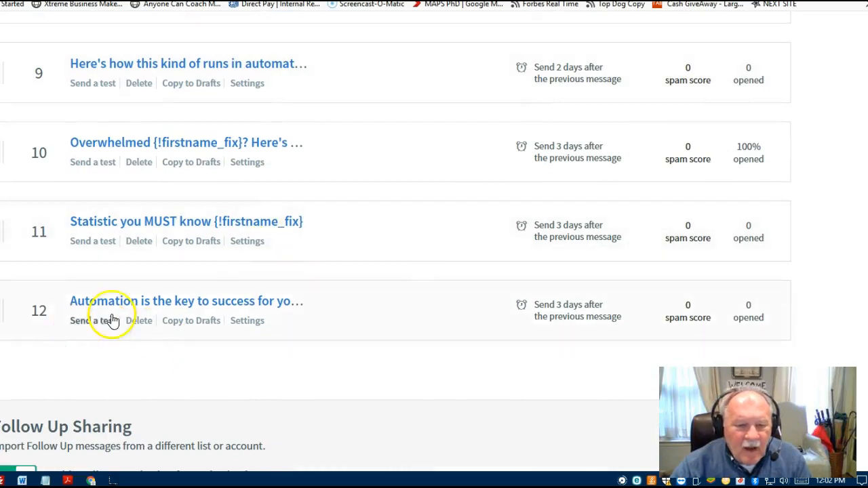
{"action": "scroll", "coordinate": [288, 297], "scroll_direction": "up", "scroll_amount": 3}
{"action": "scroll", "coordinate": [292, 303], "scroll_direction": "up", "scroll_amount": 3}
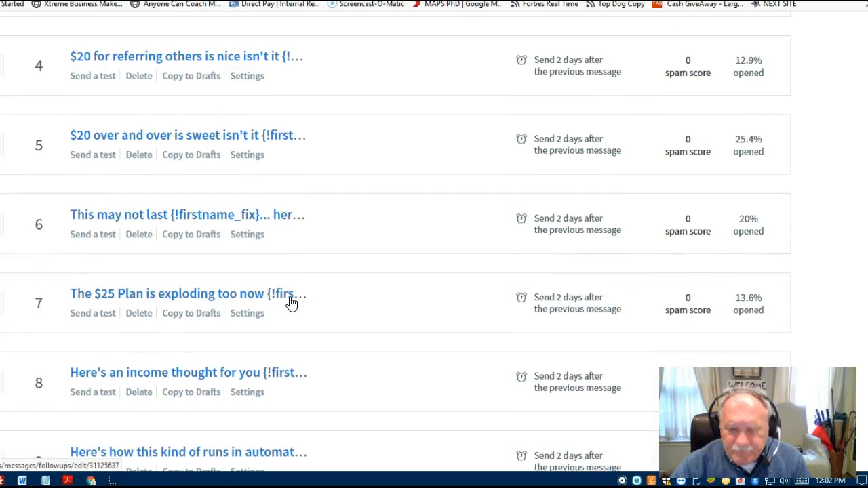
{"action": "scroll", "coordinate": [292, 303], "scroll_direction": "up", "scroll_amount": 3}
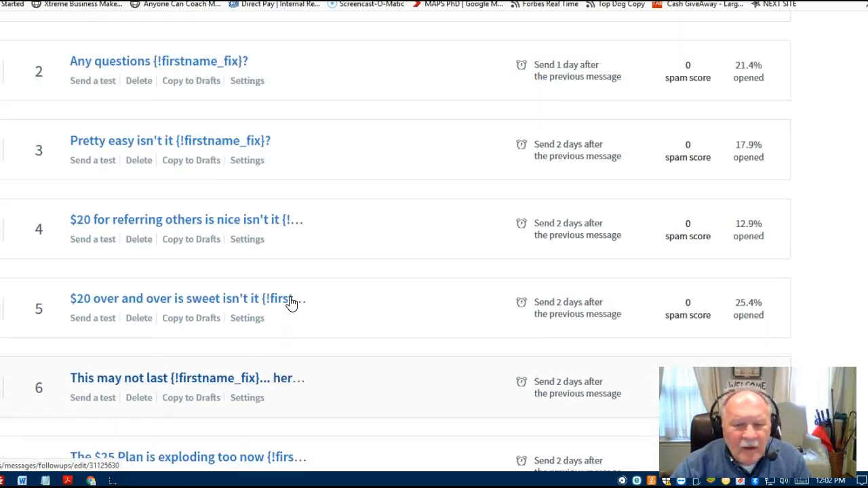
{"action": "scroll", "coordinate": [292, 303], "scroll_direction": "up", "scroll_amount": 2}
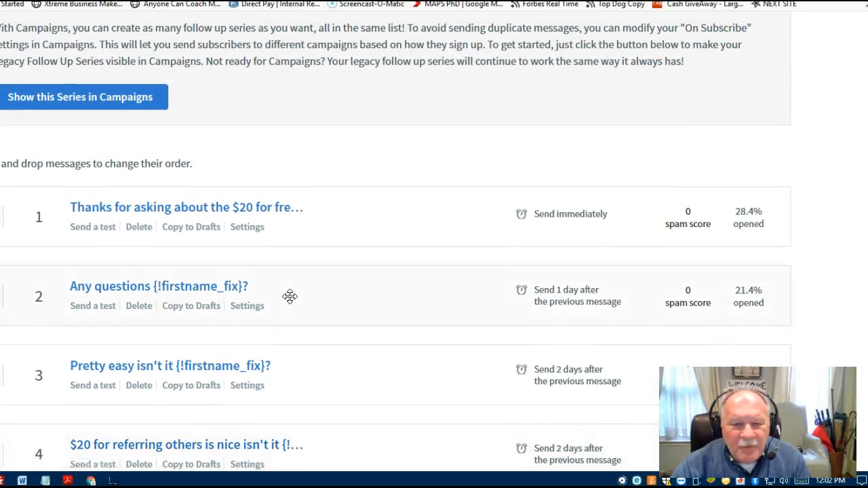
{"action": "scroll", "coordinate": [289, 296], "scroll_direction": "up", "scroll_amount": 3}
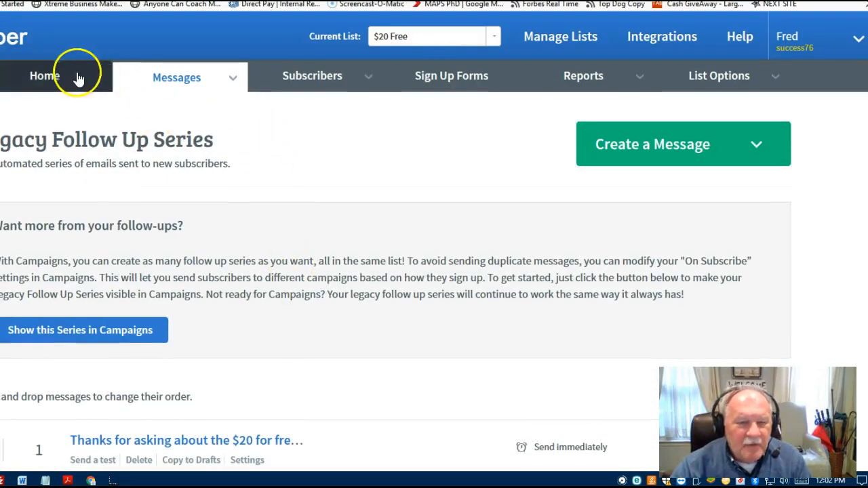
{"action": "left_click", "coordinate": [39, 79]}
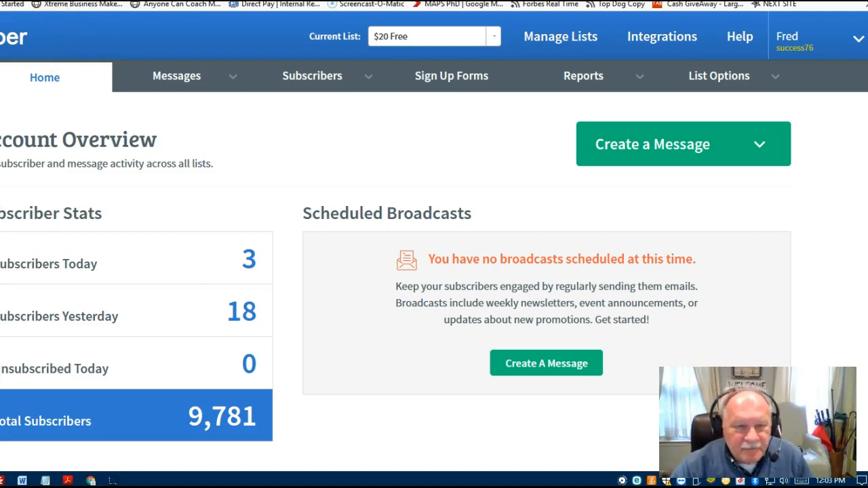
Switch to the live opt-in page and highlight its main headline and subheadline for review
{"action": "key", "text": "ctrl+Tab"}
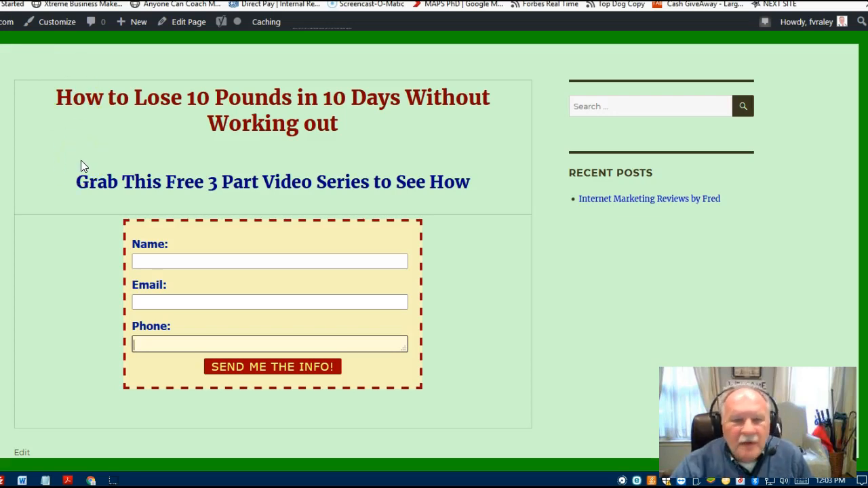
{"action": "mouse_move", "coordinate": [6, 31]}
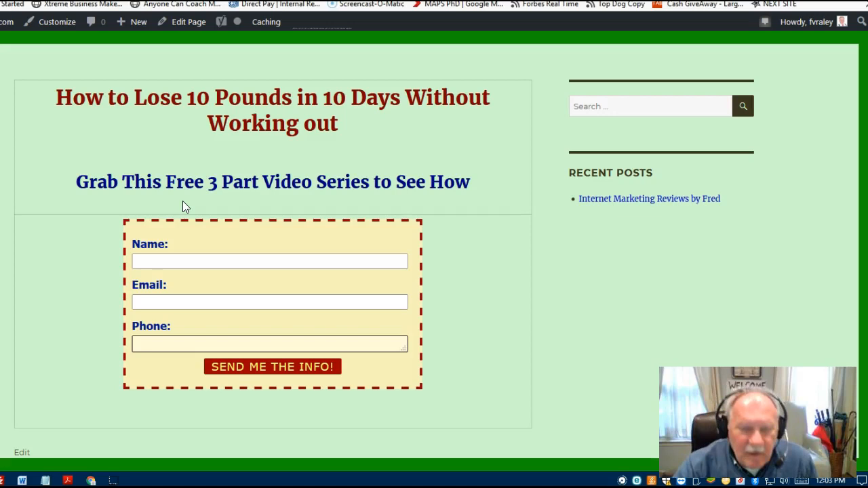
{"action": "left_click", "coordinate": [219, 113]}
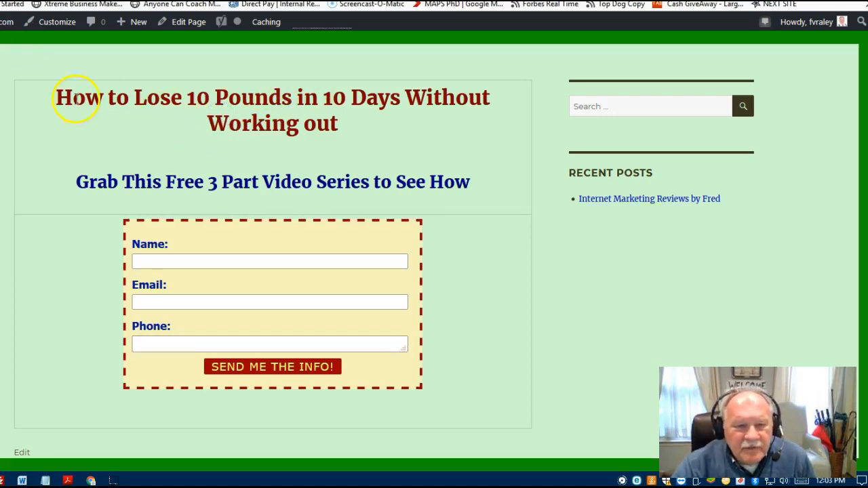
{"action": "left_click_drag", "start_coordinate": [57, 97], "coordinate": [469, 201]}
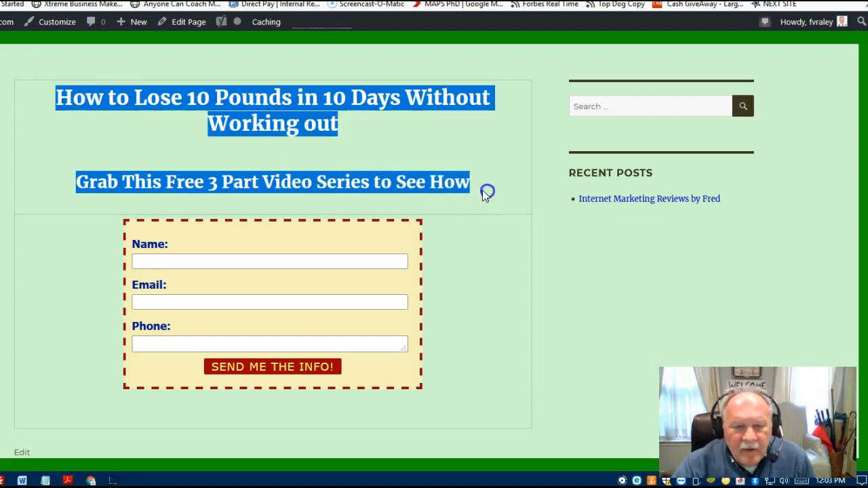
{"action": "left_click", "coordinate": [478, 188]}
Switch to the page editor and delete both headlines from the table's upper cell
{"action": "key", "text": "ctrl+Tab"}
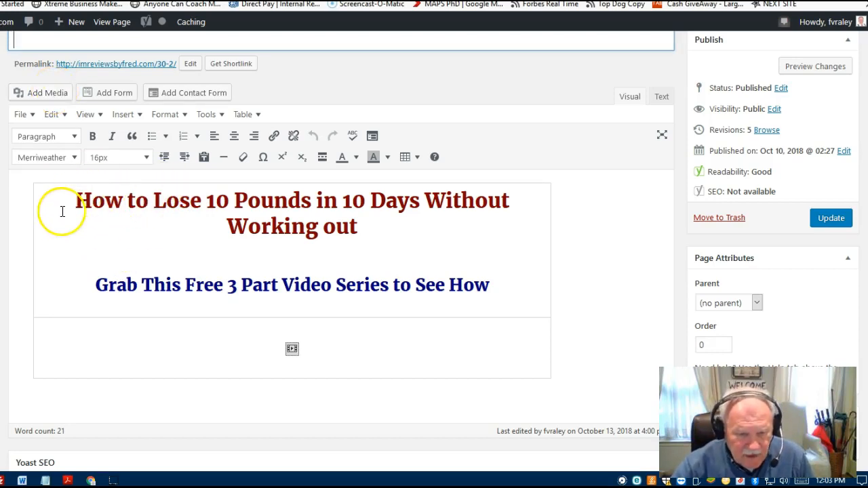
{"action": "left_click_drag", "start_coordinate": [76, 203], "coordinate": [544, 300]}
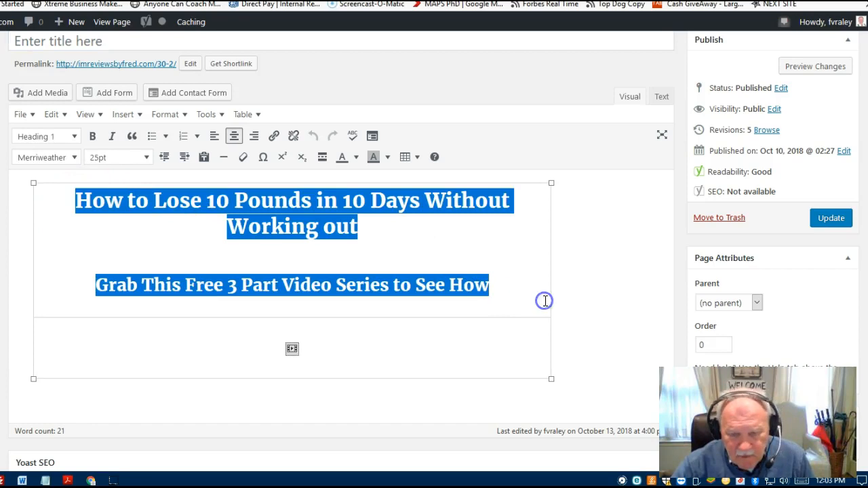
{"action": "key", "text": "Delete"}
{"action": "scroll", "coordinate": [275, 248], "scroll_direction": "up", "scroll_amount": 1}
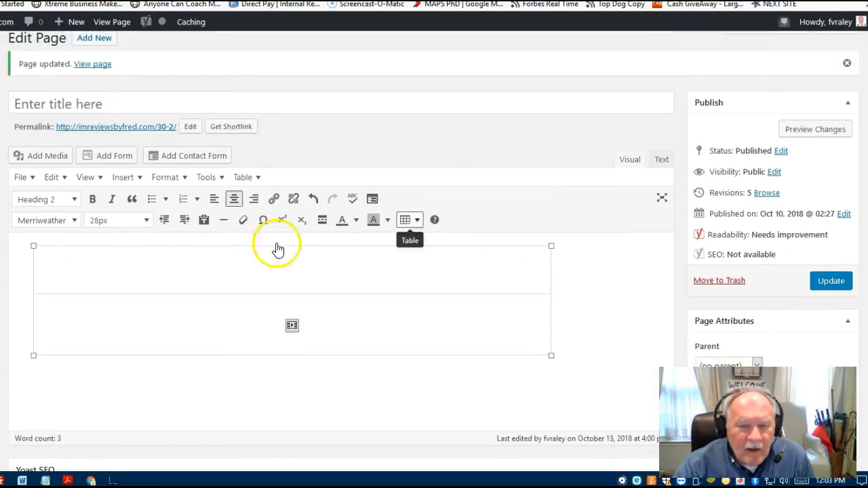
Insert the 20-Free-Red image from the media library into the table's empty upper cell
{"action": "left_click", "coordinate": [44, 156]}
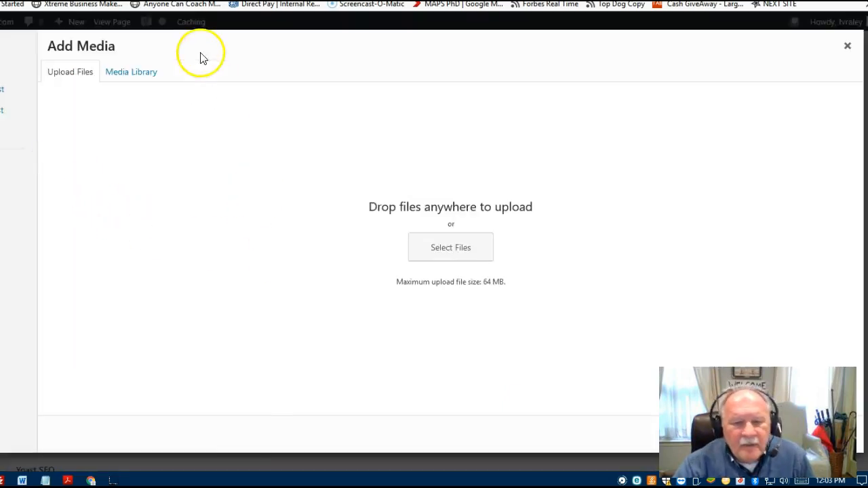
{"action": "left_click", "coordinate": [141, 70]}
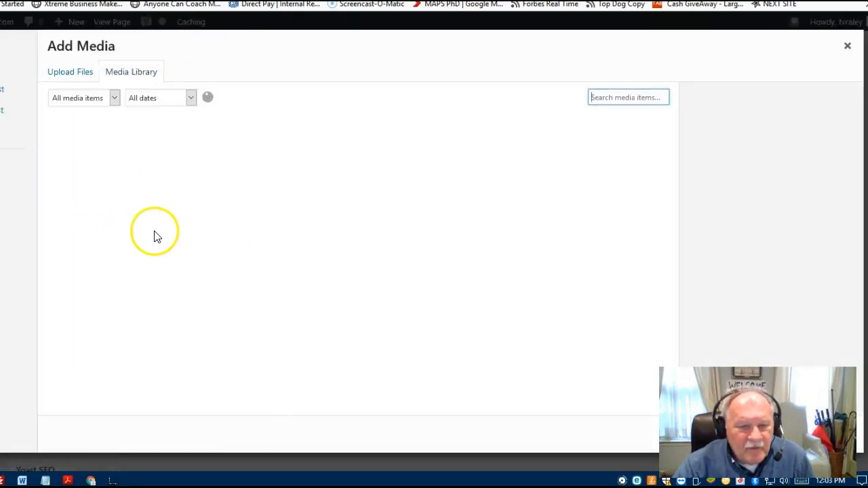
{"action": "left_click", "coordinate": [188, 170]}
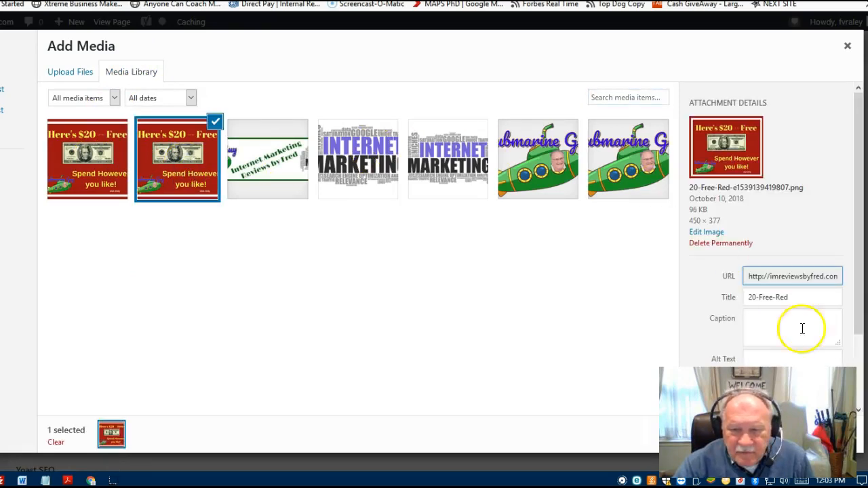
{"action": "left_click_drag", "start_coordinate": [818, 345], "coordinate": [835, 98]}
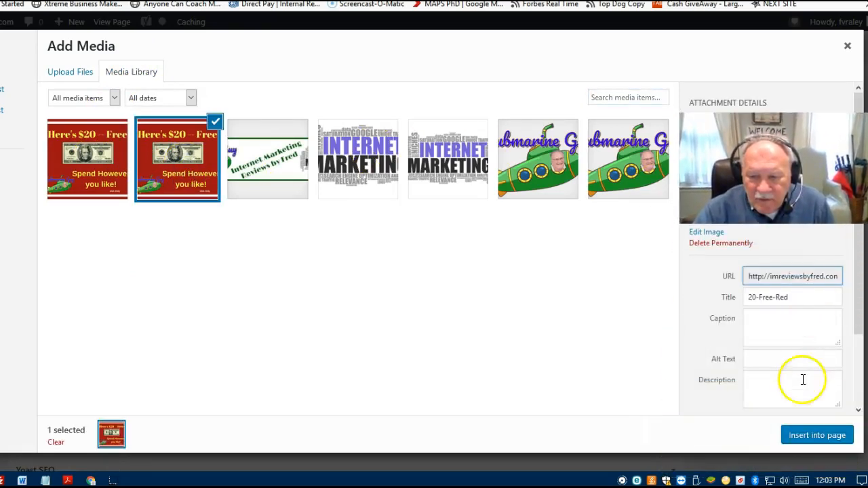
{"action": "left_click", "coordinate": [800, 438]}
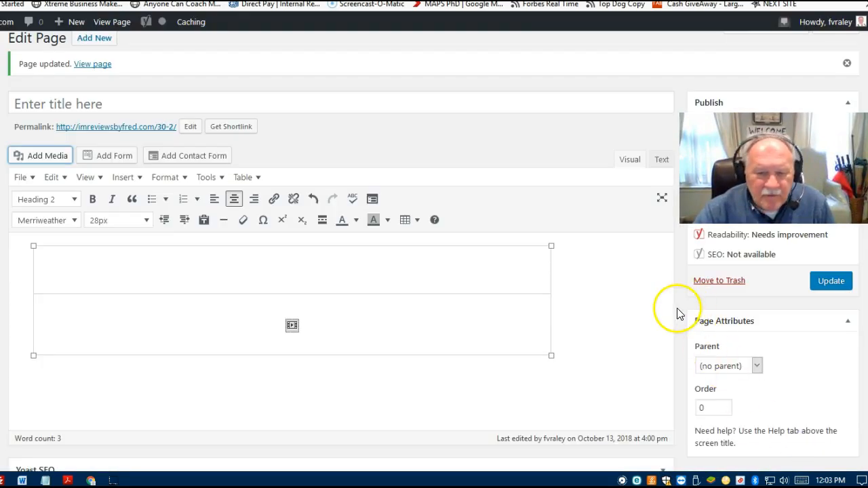
Enlarge the inserted $20 image in the upper cell to about 434 × 363 pixels
{"action": "left_click", "coordinate": [330, 324]}
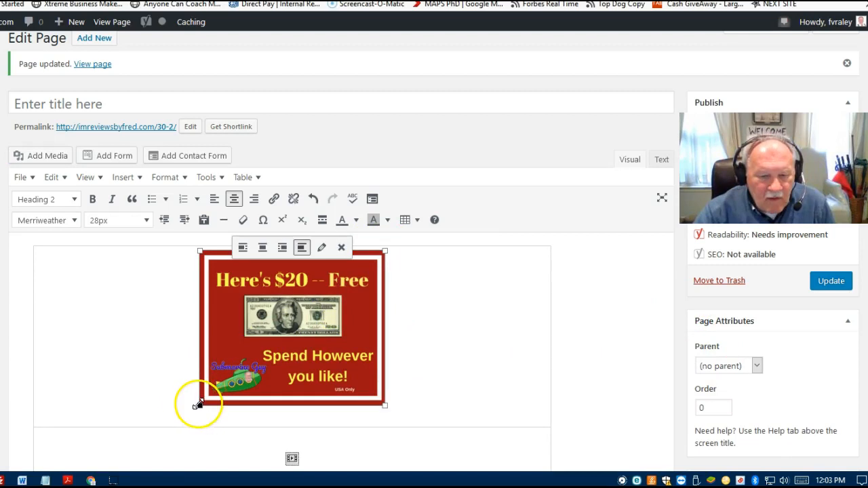
{"action": "left_click_drag", "start_coordinate": [199, 404], "coordinate": [139, 447]}
{"action": "left_click_drag", "start_coordinate": [168, 407], "coordinate": [149, 414]}
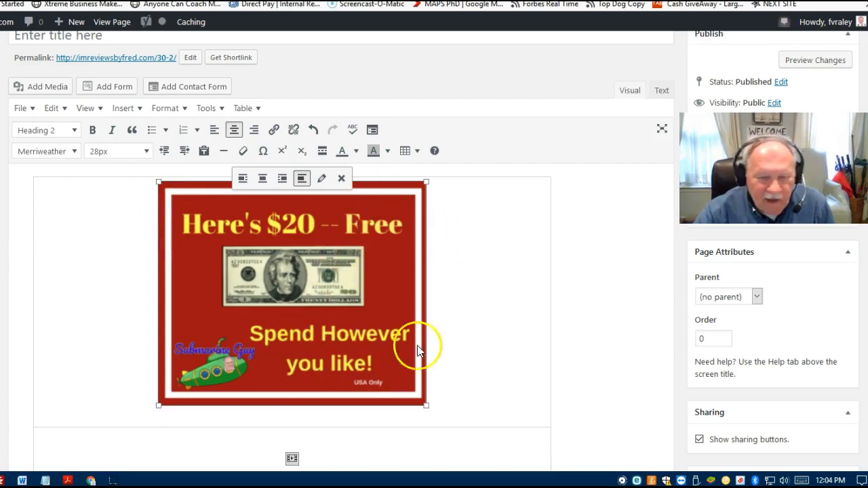
{"action": "scroll", "coordinate": [436, 334], "scroll_direction": "down", "scroll_amount": 3}
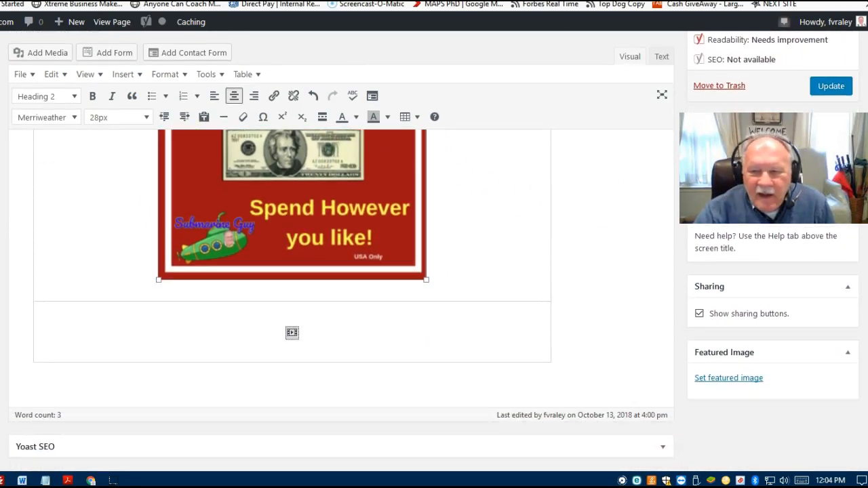
{"action": "scroll", "coordinate": [695, 100], "scroll_direction": "up", "scroll_amount": 4}
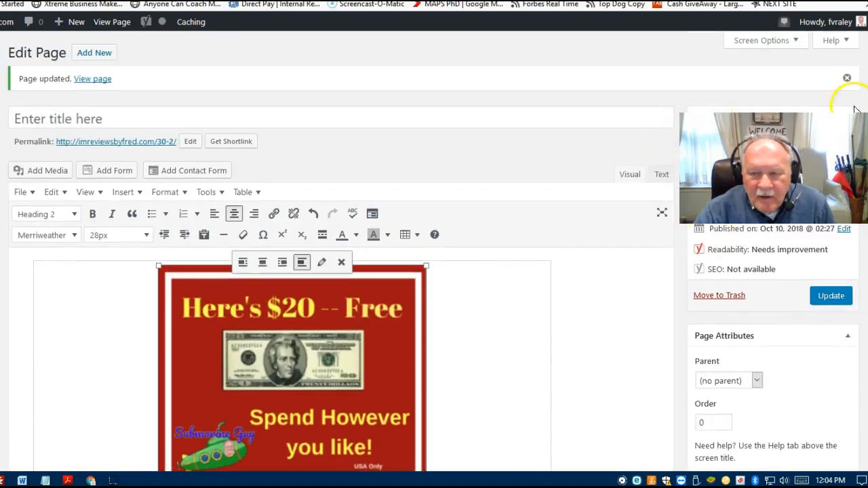
Preview the page changes, check the image above the sign-up form, and return to the page editor
{"action": "left_click", "coordinate": [820, 147]}
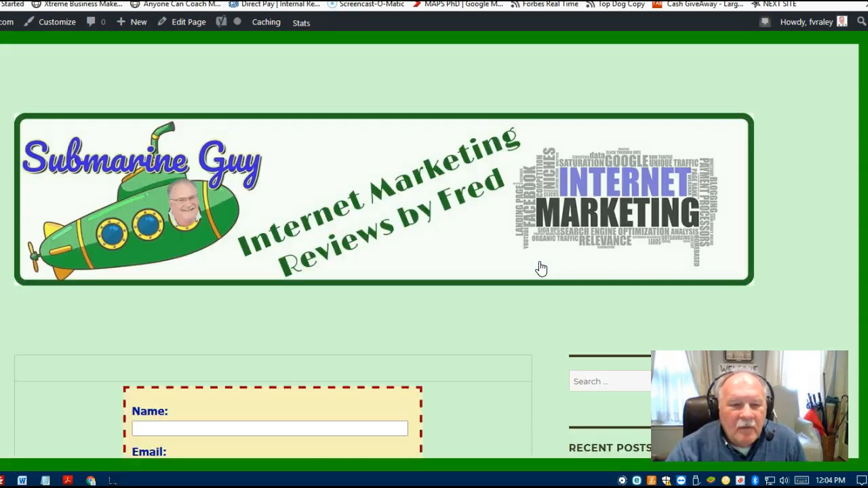
{"action": "scroll", "coordinate": [535, 269], "scroll_direction": "down", "scroll_amount": 2}
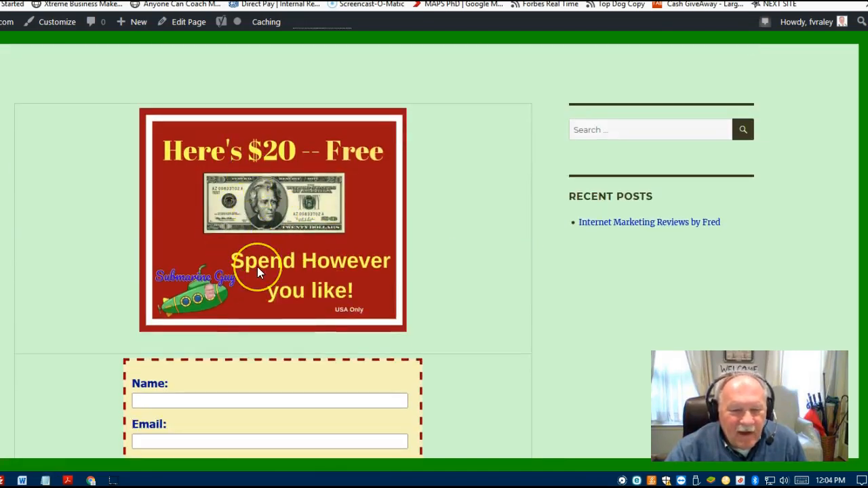
{"action": "scroll", "coordinate": [257, 269], "scroll_direction": "down", "scroll_amount": 1}
{"action": "scroll", "coordinate": [258, 271], "scroll_direction": "up", "scroll_amount": 3}
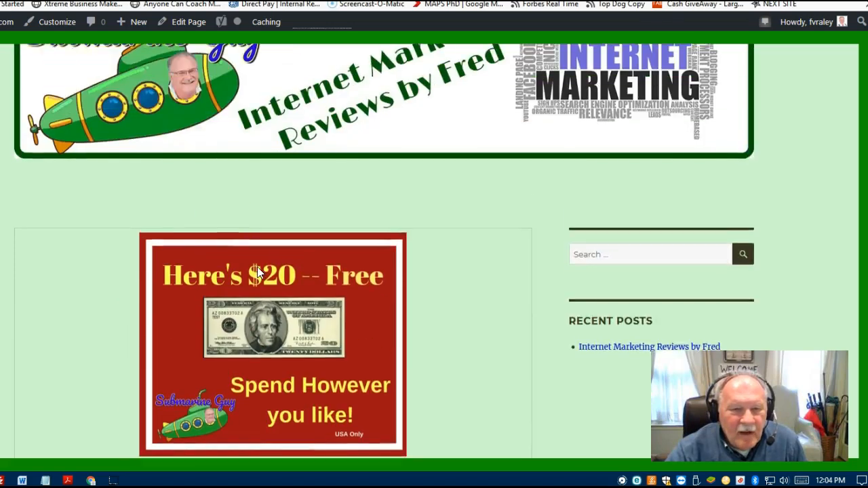
{"action": "left_click", "coordinate": [265, 0]}
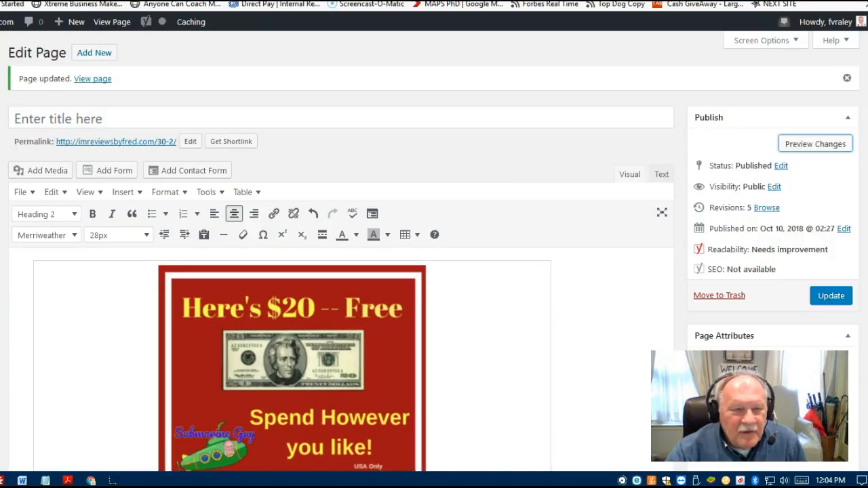
Insert a new table column before the one holding the image and the sign-up form
{"action": "scroll", "coordinate": [163, 415], "scroll_direction": "down", "scroll_amount": 3}
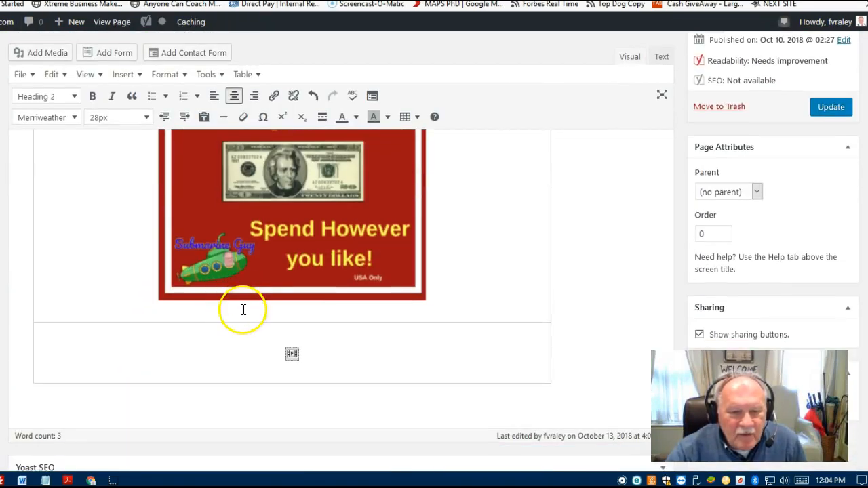
{"action": "left_click", "coordinate": [250, 353]}
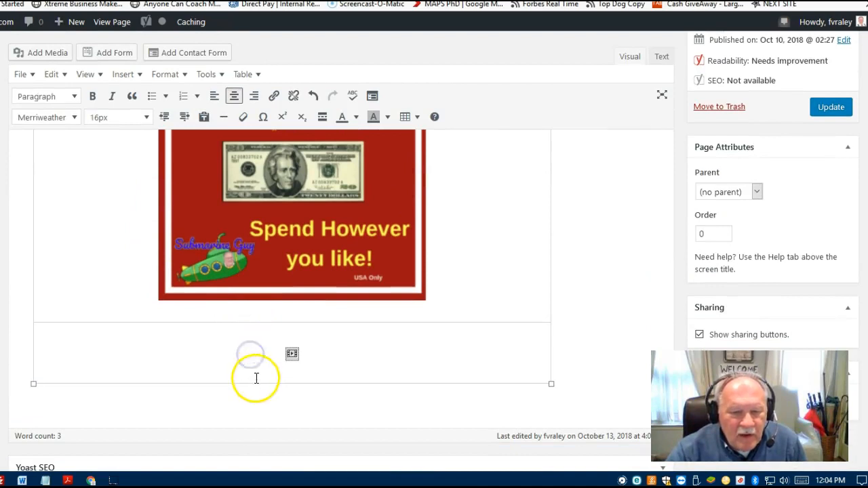
{"action": "left_click", "coordinate": [153, 195]}
{"action": "left_click", "coordinate": [206, 342]}
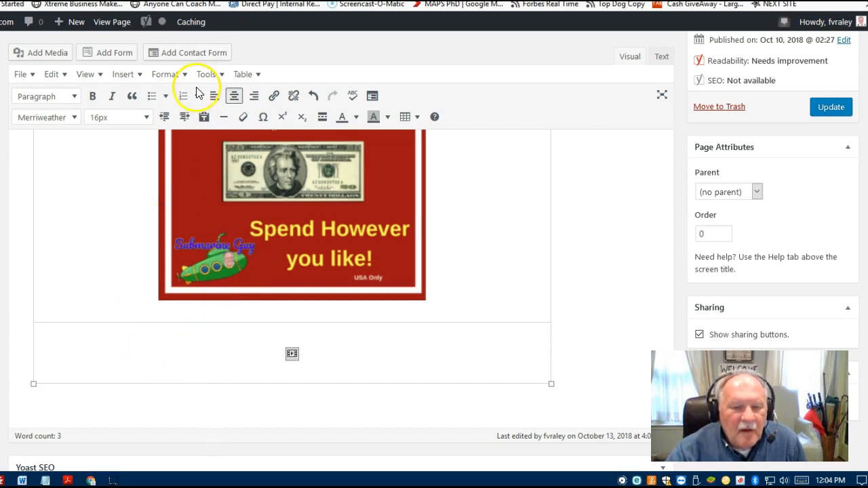
{"action": "left_click", "coordinate": [245, 74]}
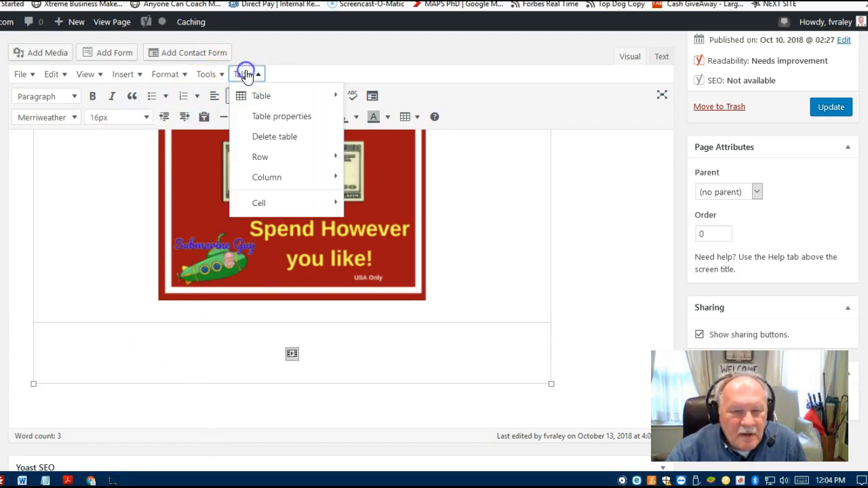
{"action": "mouse_move", "coordinate": [273, 178]}
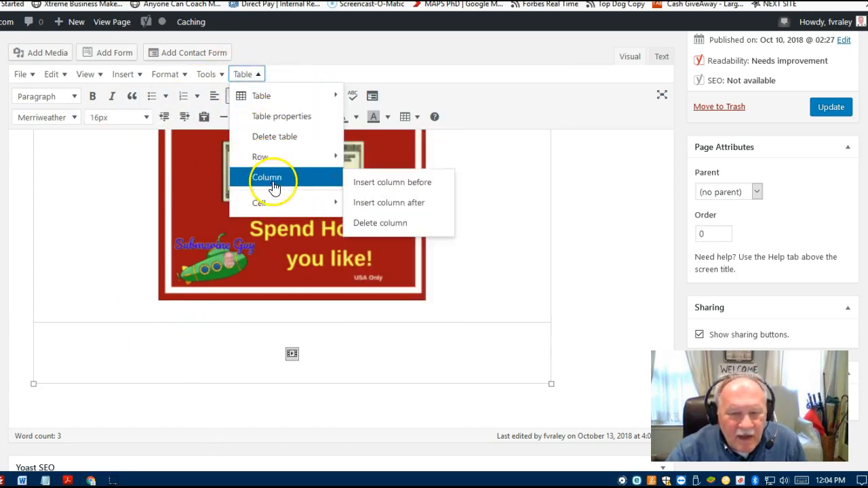
{"action": "mouse_move", "coordinate": [270, 209]}
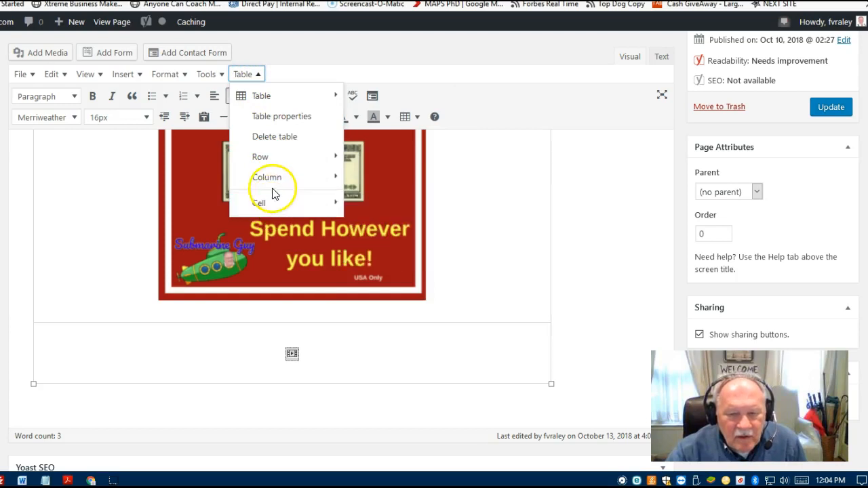
{"action": "mouse_move", "coordinate": [277, 159]}
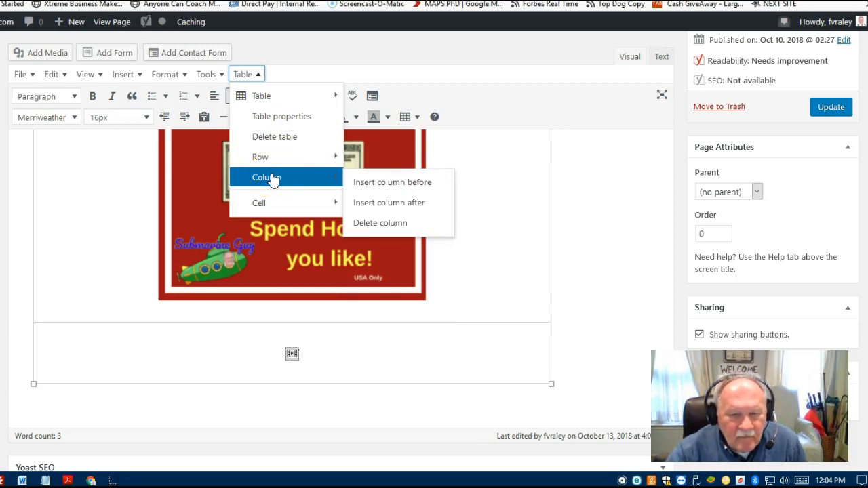
{"action": "left_click", "coordinate": [366, 182]}
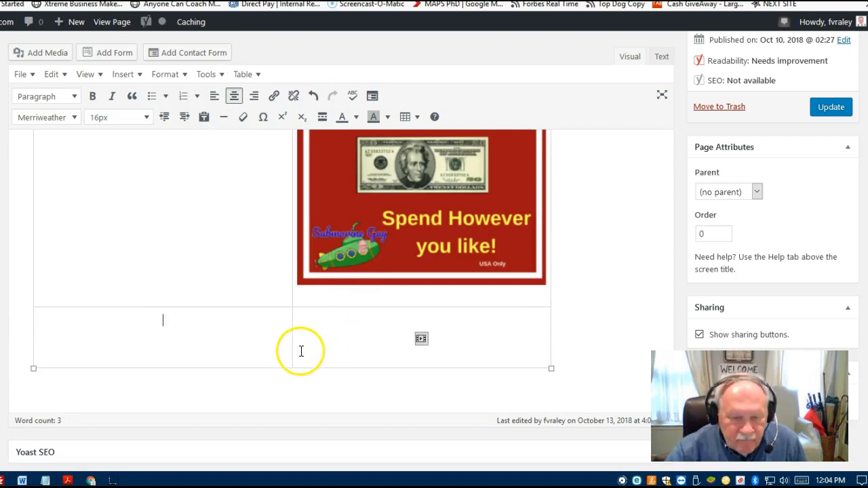
Add a bulleted list with the items 1, 2 and 2 in the empty cell beside the sign-up form
{"action": "left_click", "coordinate": [106, 327]}
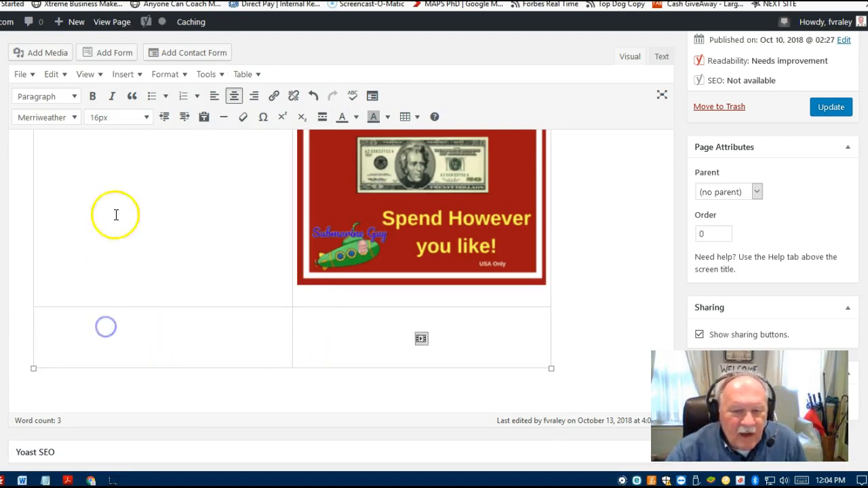
{"action": "left_click", "coordinate": [153, 96]}
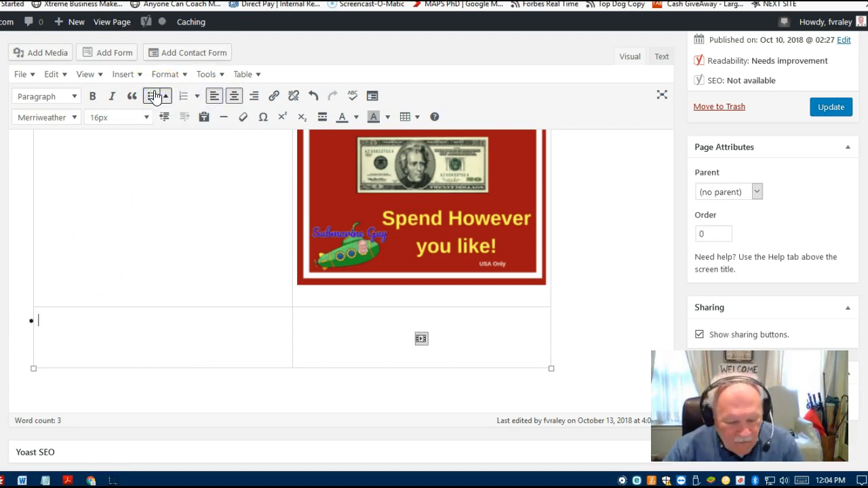
{"action": "key", "text": "Return"}
{"action": "type", "text": "2"}
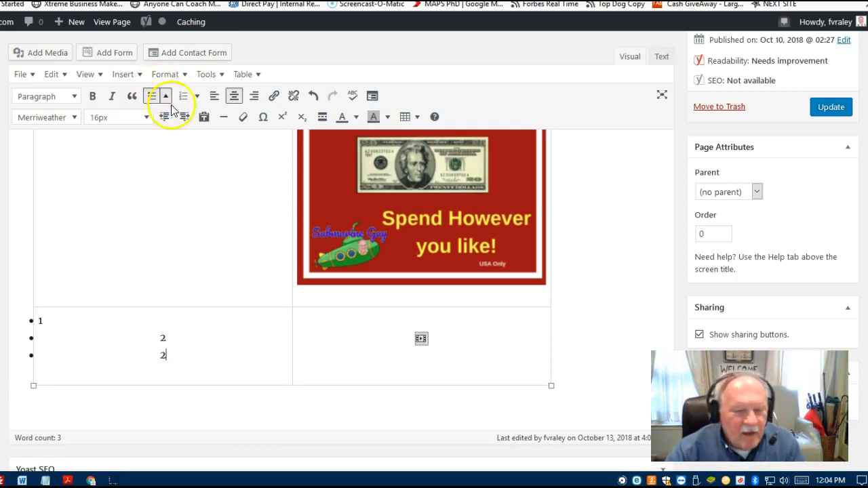
{"action": "left_click", "coordinate": [73, 355]}
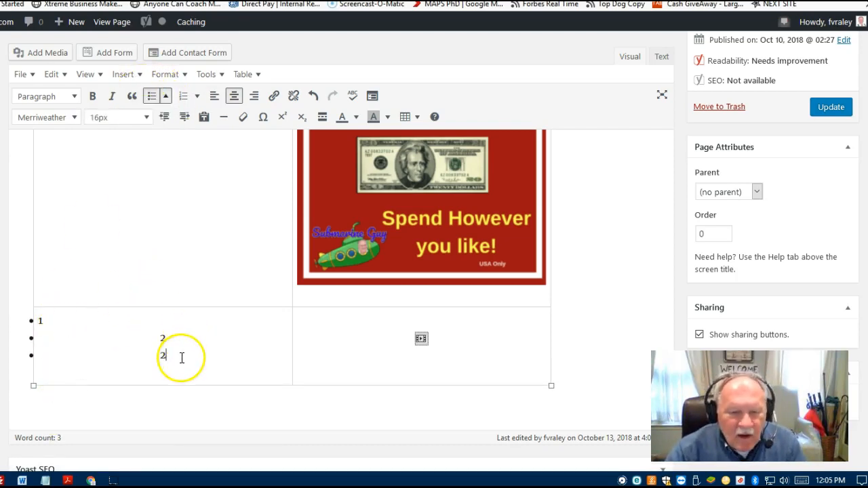
Enter the placeholder word "video" in the empty cell beside the image and select it
{"action": "left_click", "coordinate": [182, 235]}
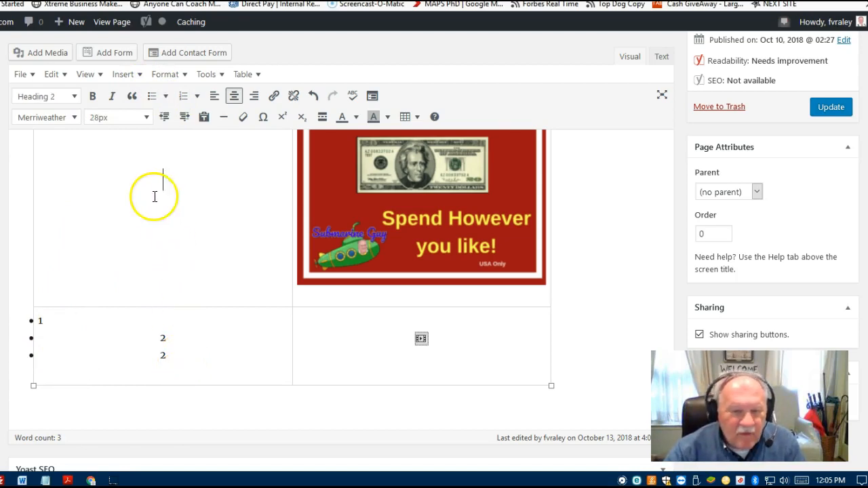
{"action": "scroll", "coordinate": [146, 258], "scroll_direction": "up", "scroll_amount": 1}
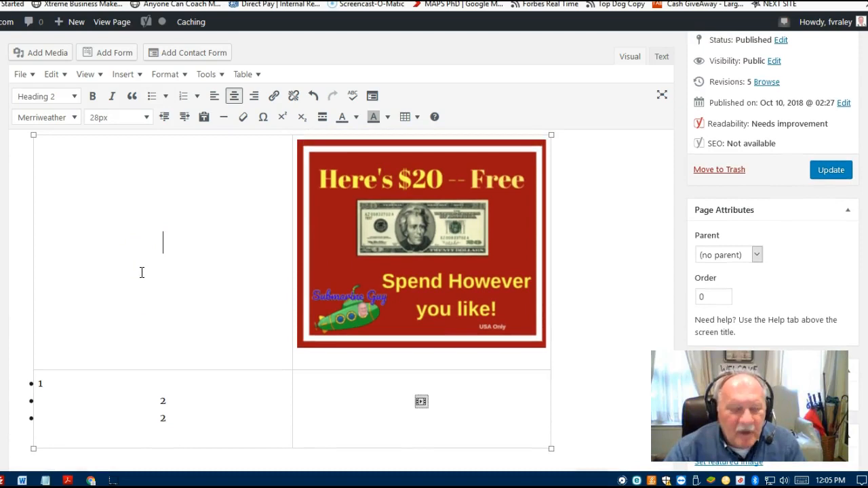
{"action": "type", "text": "vidoe"}
{"action": "key", "text": "BackSpace"}
{"action": "key", "text": "BackSpace"}
{"action": "type", "text": "eo"}
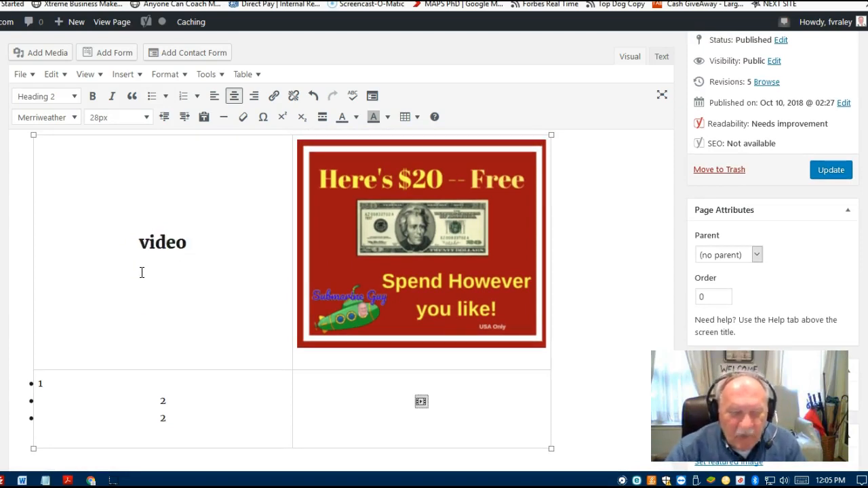
{"action": "key", "text": "shift+Home"}
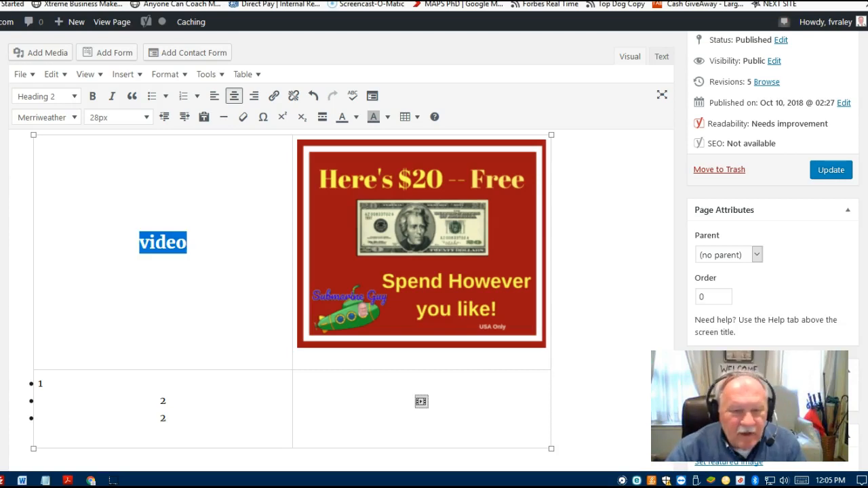
Examine where the video placeholder sits in the page's HTML source, and return to the visual layout and select the form script object
{"action": "left_click", "coordinate": [660, 56]}
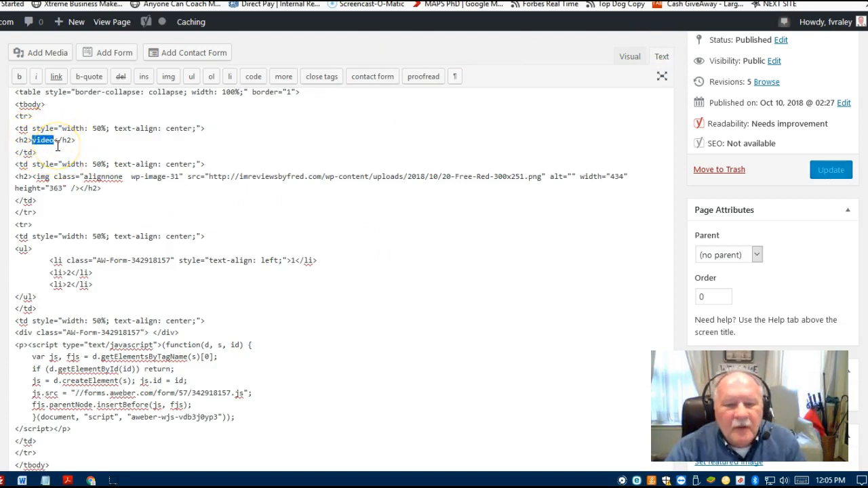
{"action": "left_click", "coordinate": [628, 57]}
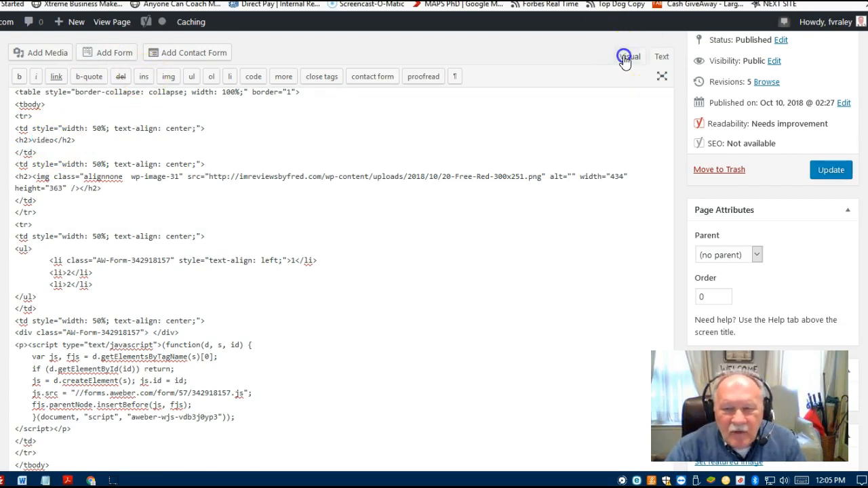
{"action": "scroll", "coordinate": [454, 258], "scroll_direction": "down", "scroll_amount": 3}
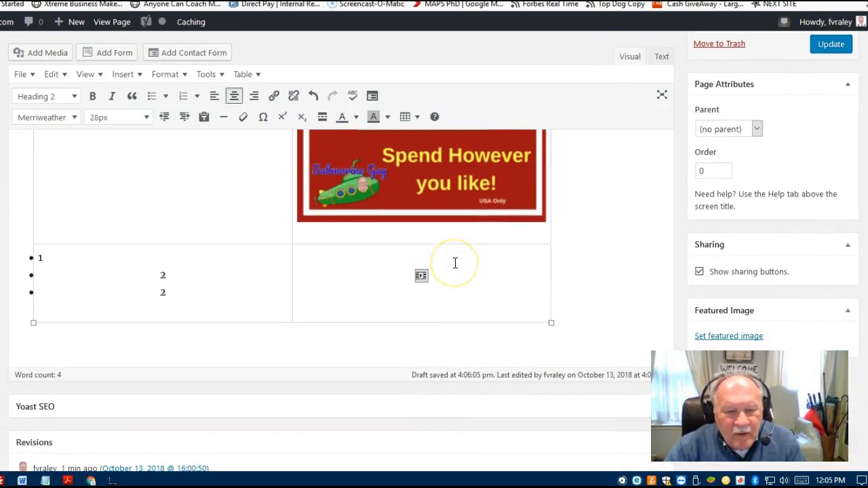
{"action": "scroll", "coordinate": [406, 265], "scroll_direction": "up", "scroll_amount": 3}
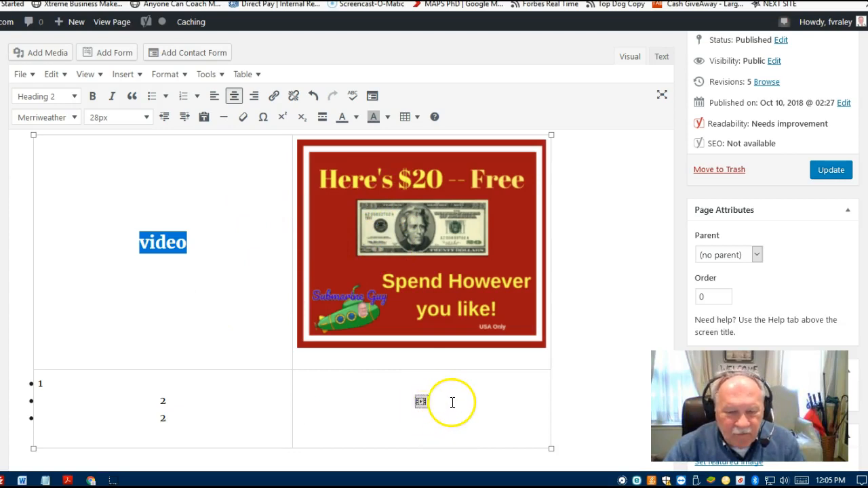
{"action": "left_click", "coordinate": [423, 399]}
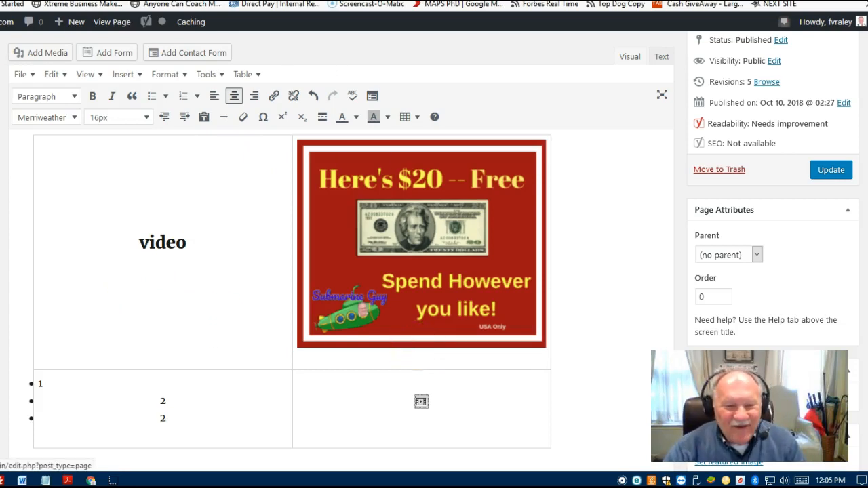
Delete the page's entire HTML content and update the emptied page
{"action": "left_click", "coordinate": [661, 57]}
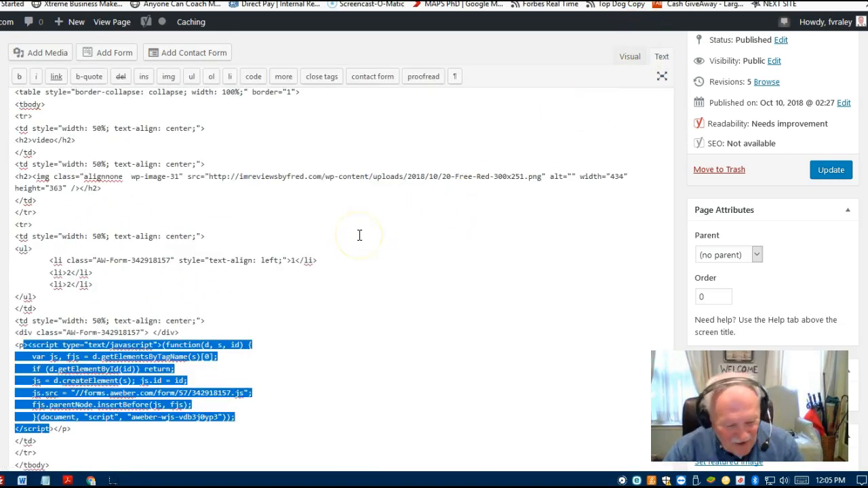
{"action": "key", "text": "ctrl+a"}
{"action": "key", "text": "BackSpace"}
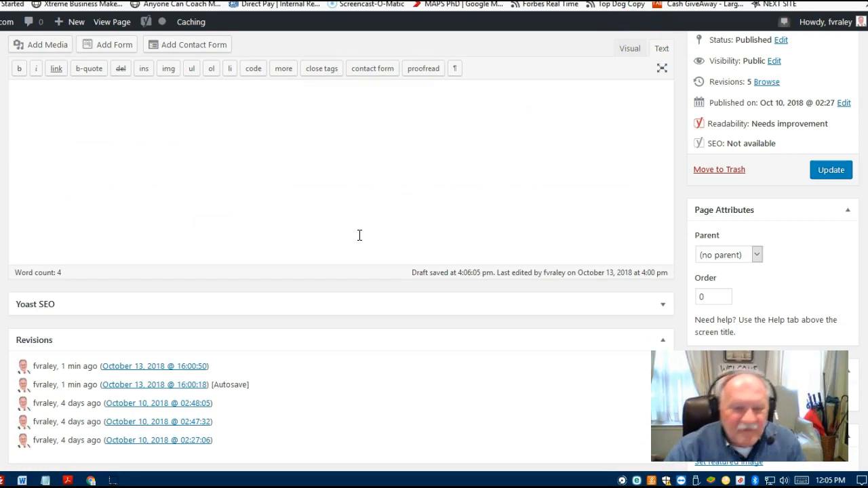
{"action": "left_click", "coordinate": [630, 50]}
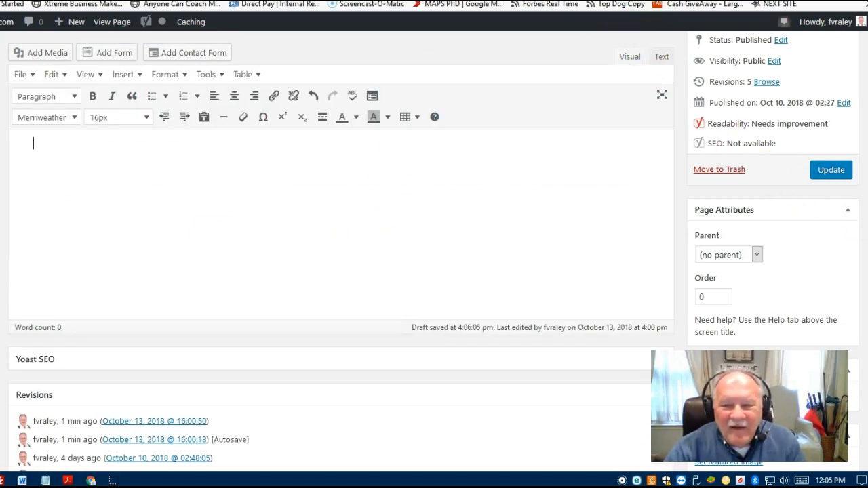
{"action": "left_click", "coordinate": [817, 169]}
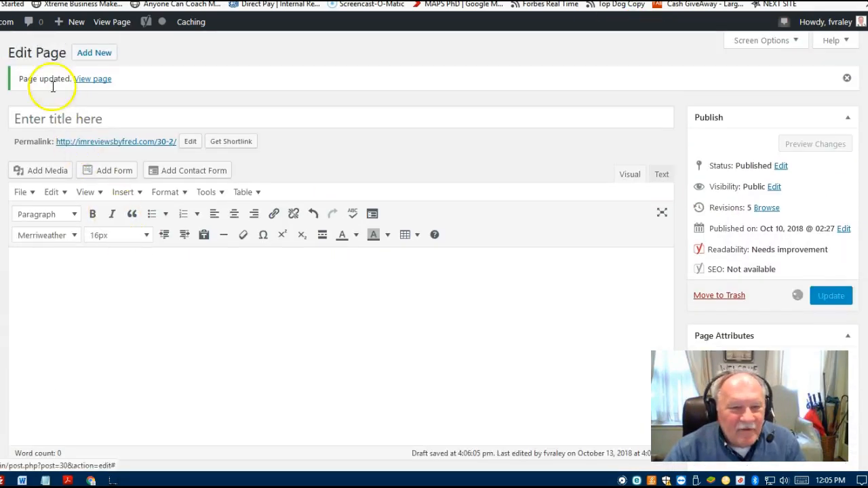